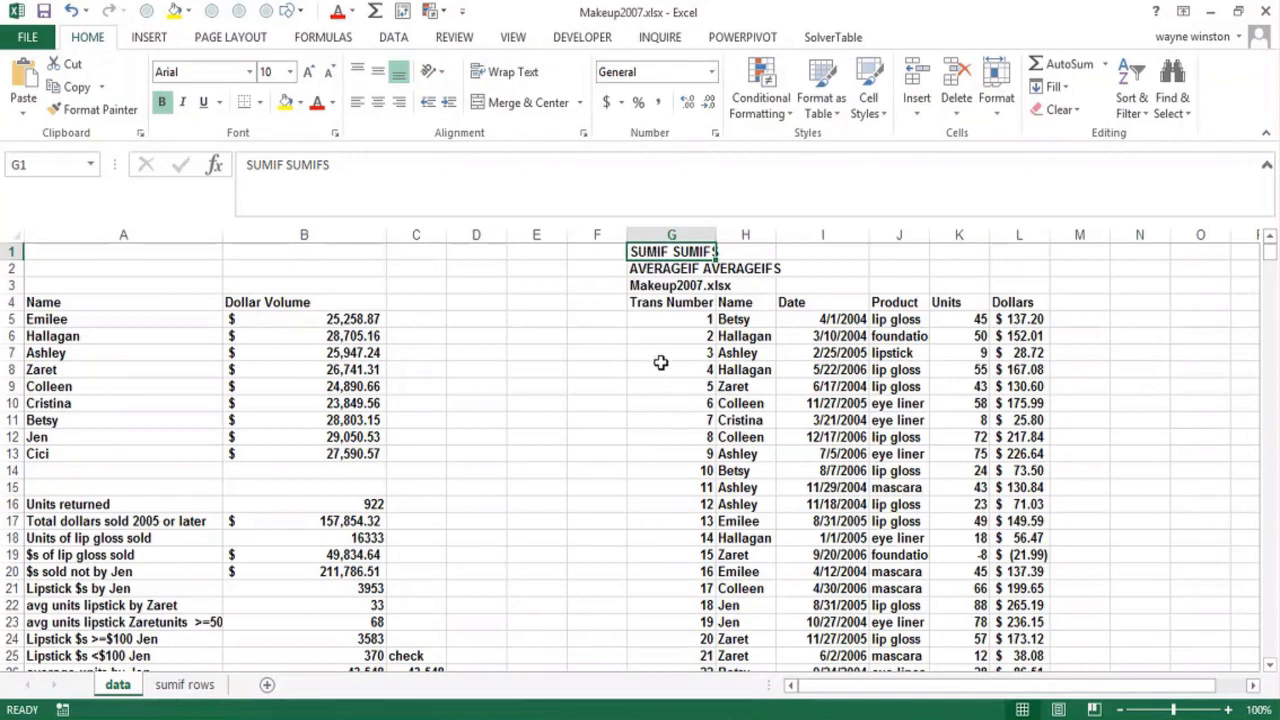
Examine the function labels, column headings and sample transactions in the makeup sales data, including the name, date and dollar entries
{"action": "left_click_drag", "start_coordinate": [660, 368], "coordinate": [660, 353]}
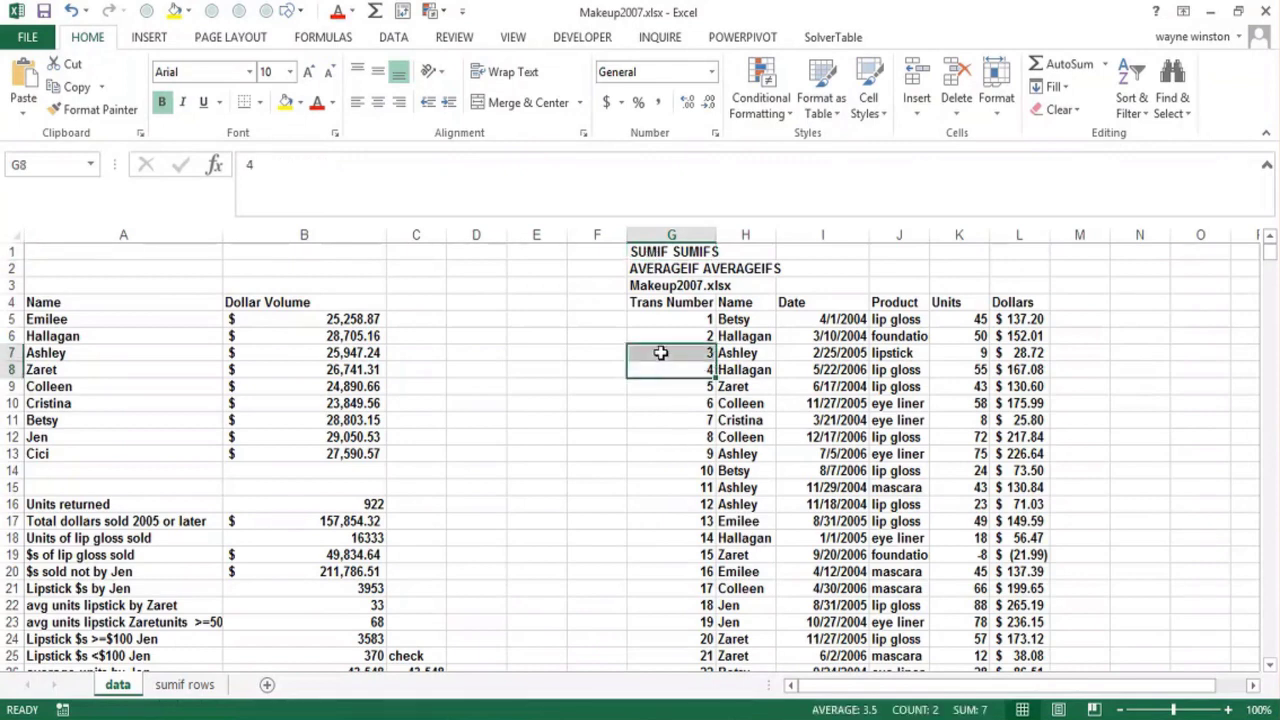
{"action": "left_click", "coordinate": [607, 270]}
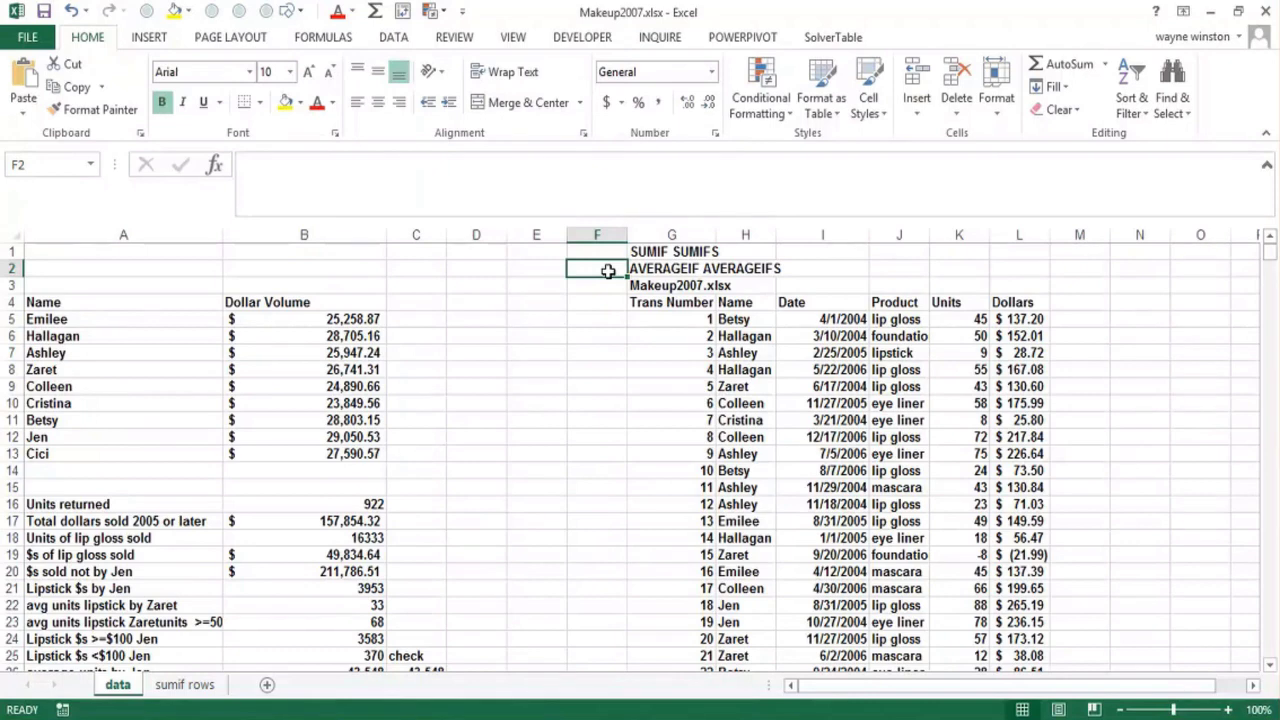
{"action": "left_click", "coordinate": [636, 271]}
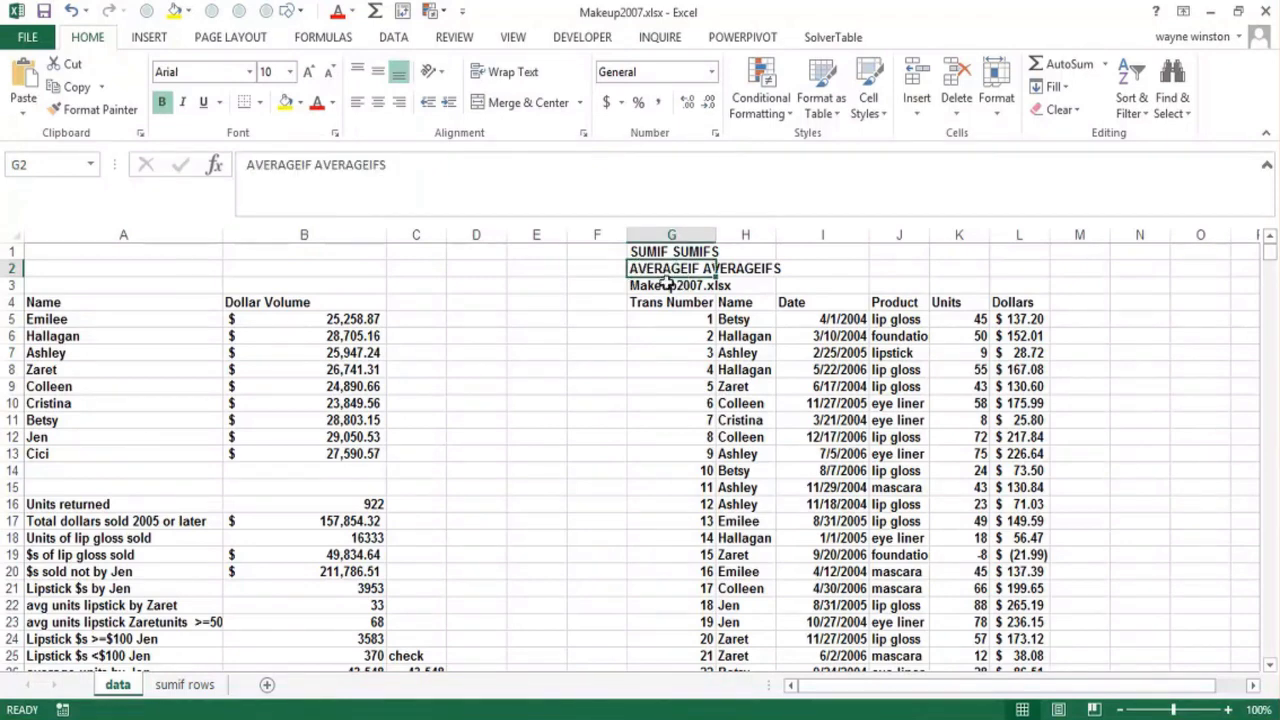
{"action": "left_click", "coordinate": [637, 287]}
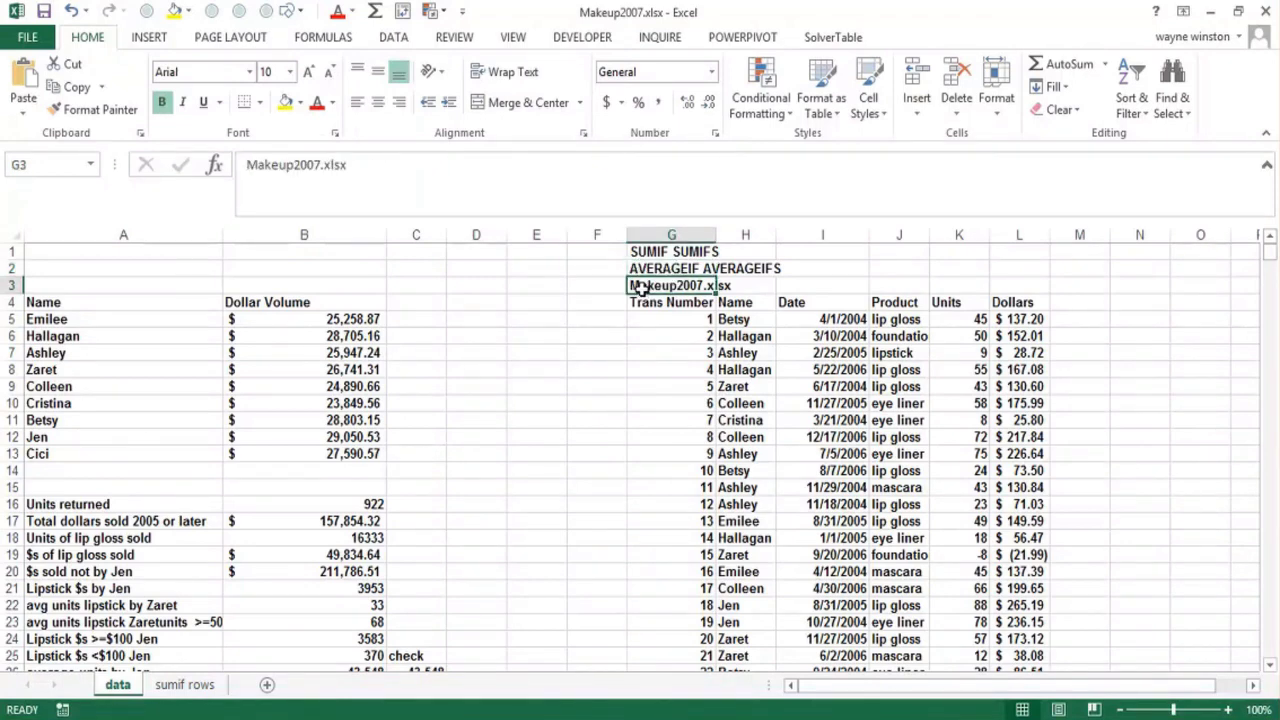
{"action": "left_click", "coordinate": [641, 302]}
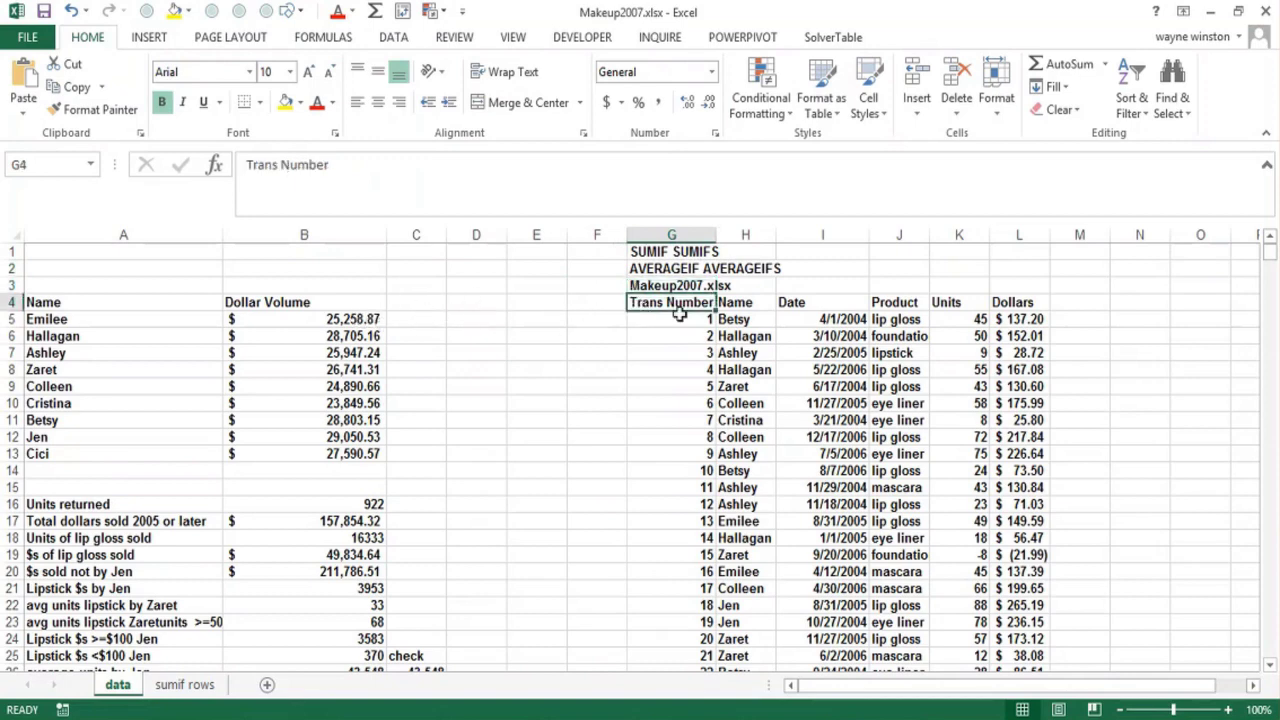
{"action": "left_click", "coordinate": [734, 300]}
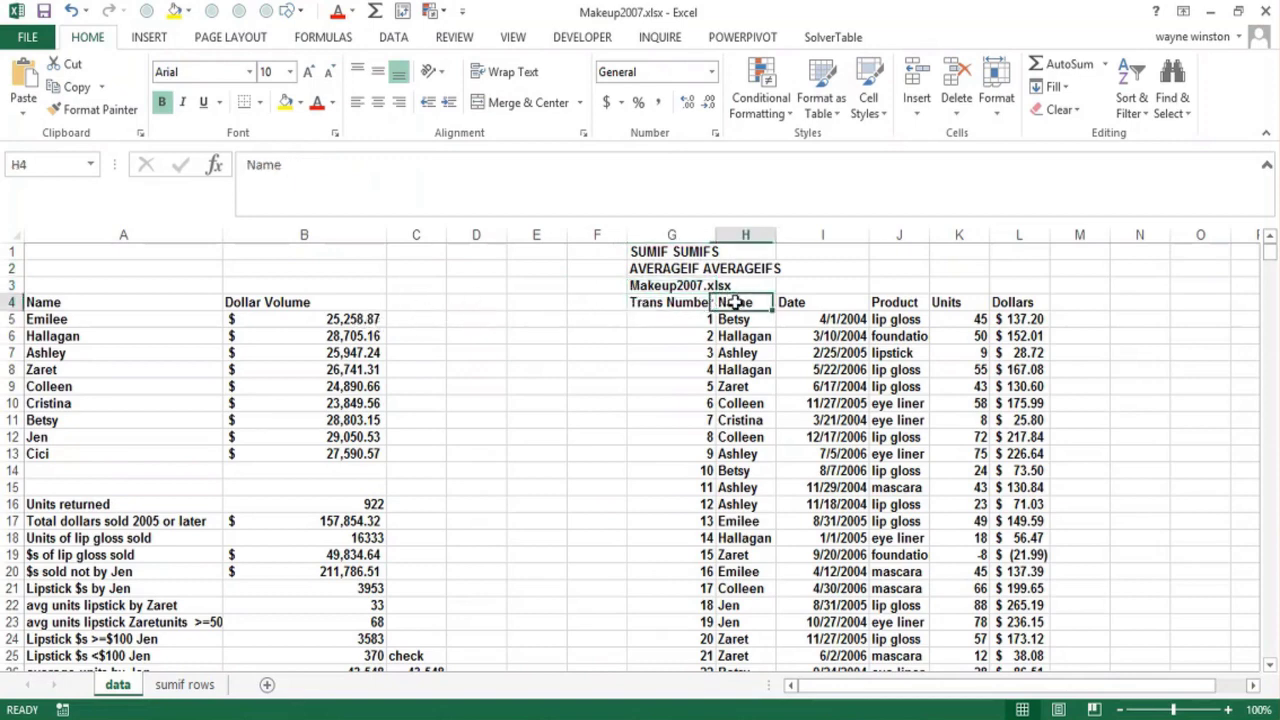
{"action": "left_click", "coordinate": [793, 303]}
{"action": "left_click", "coordinate": [735, 605]}
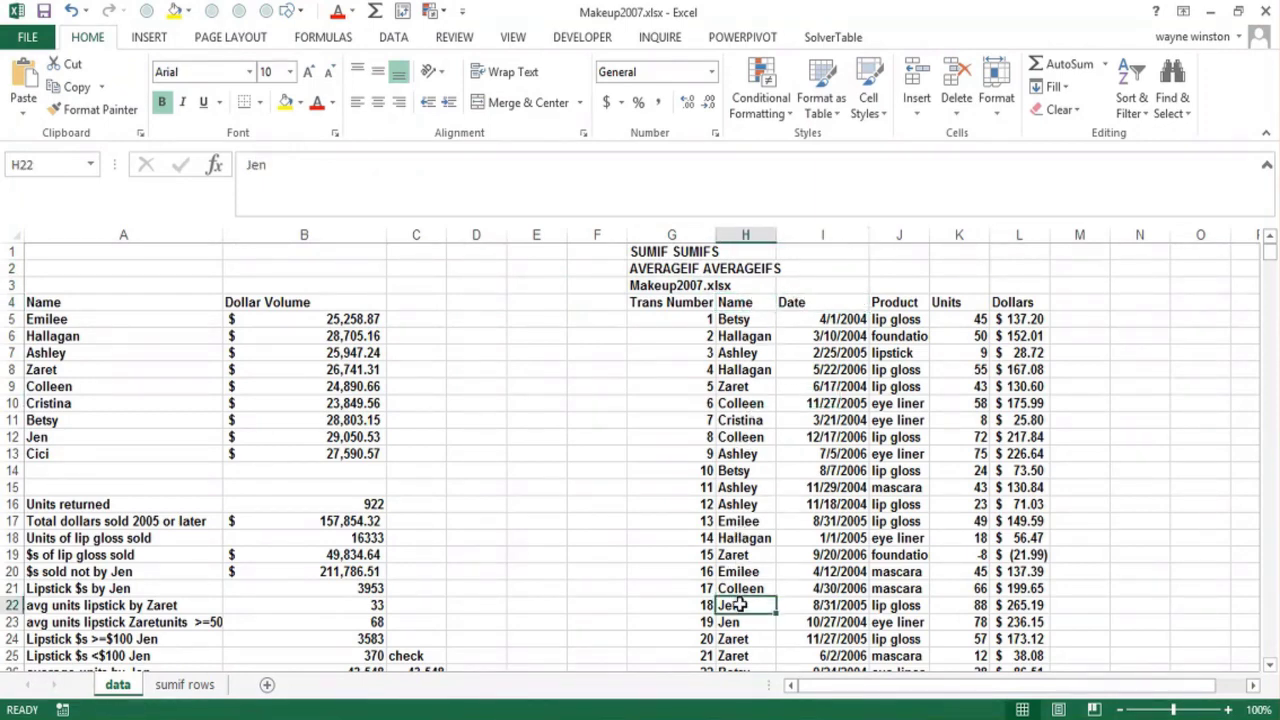
{"action": "left_click", "coordinate": [814, 278]}
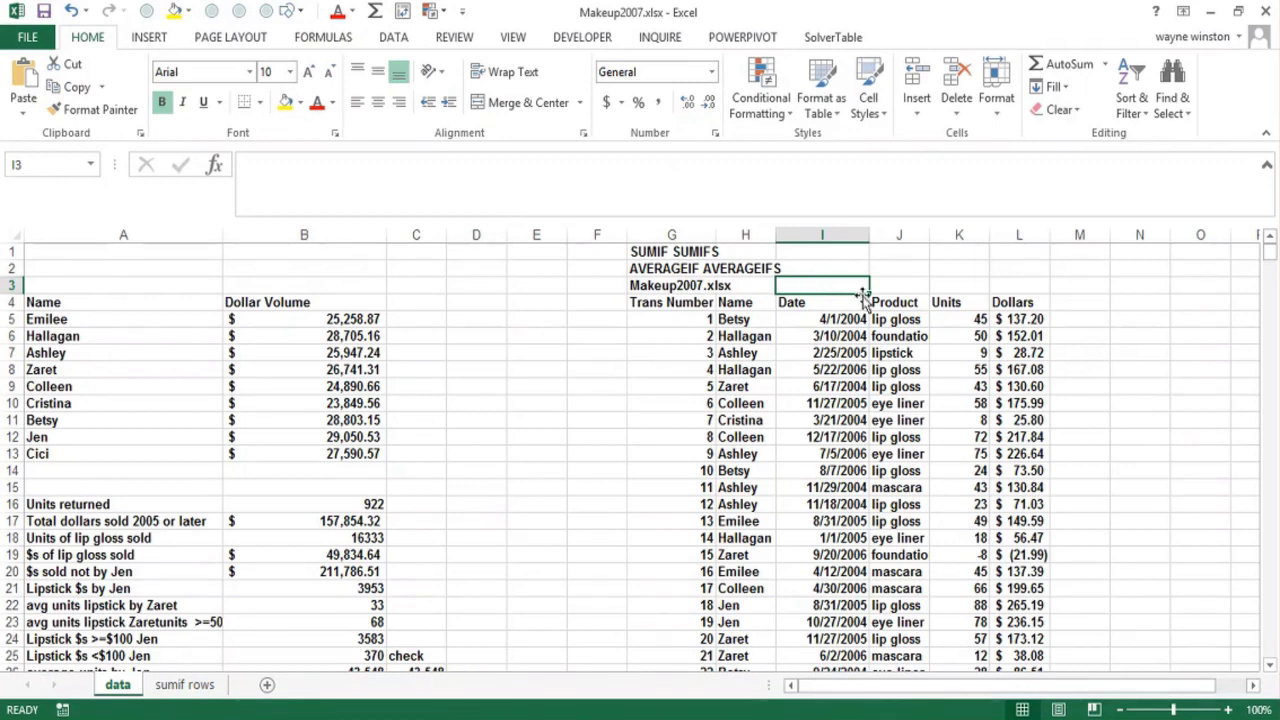
{"action": "left_click", "coordinate": [1000, 320]}
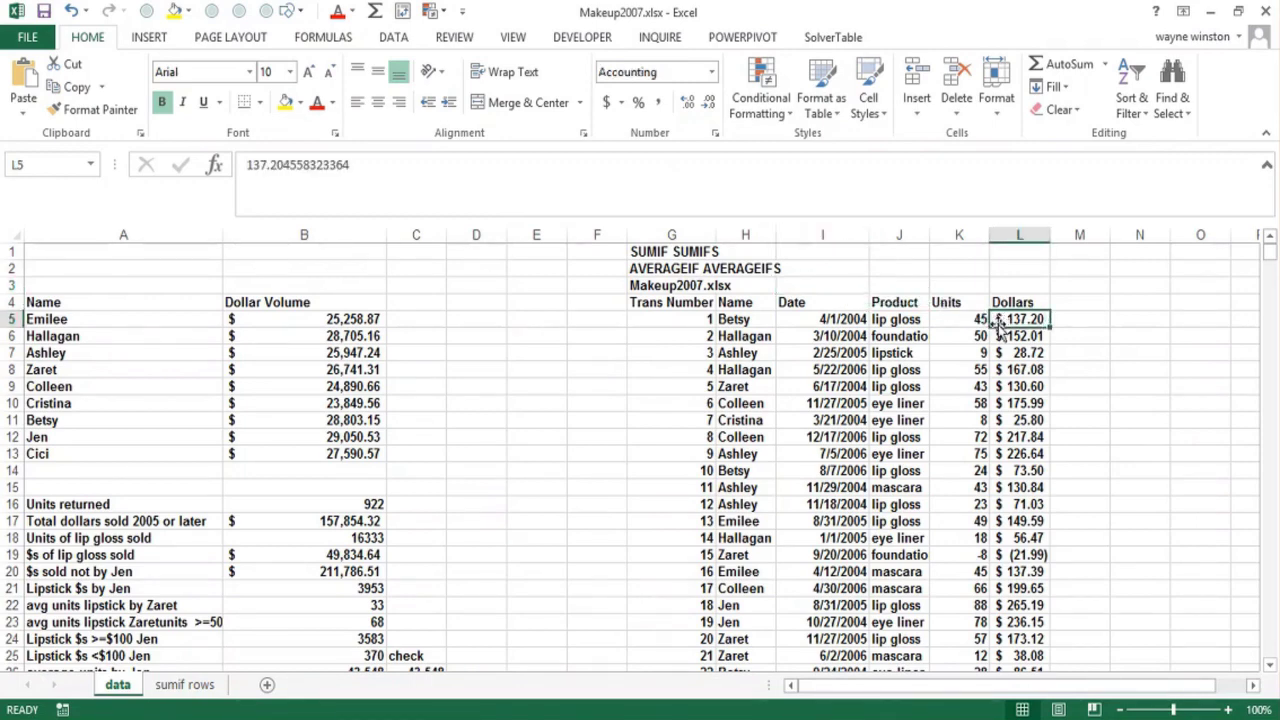
{"action": "left_click", "coordinate": [737, 322]}
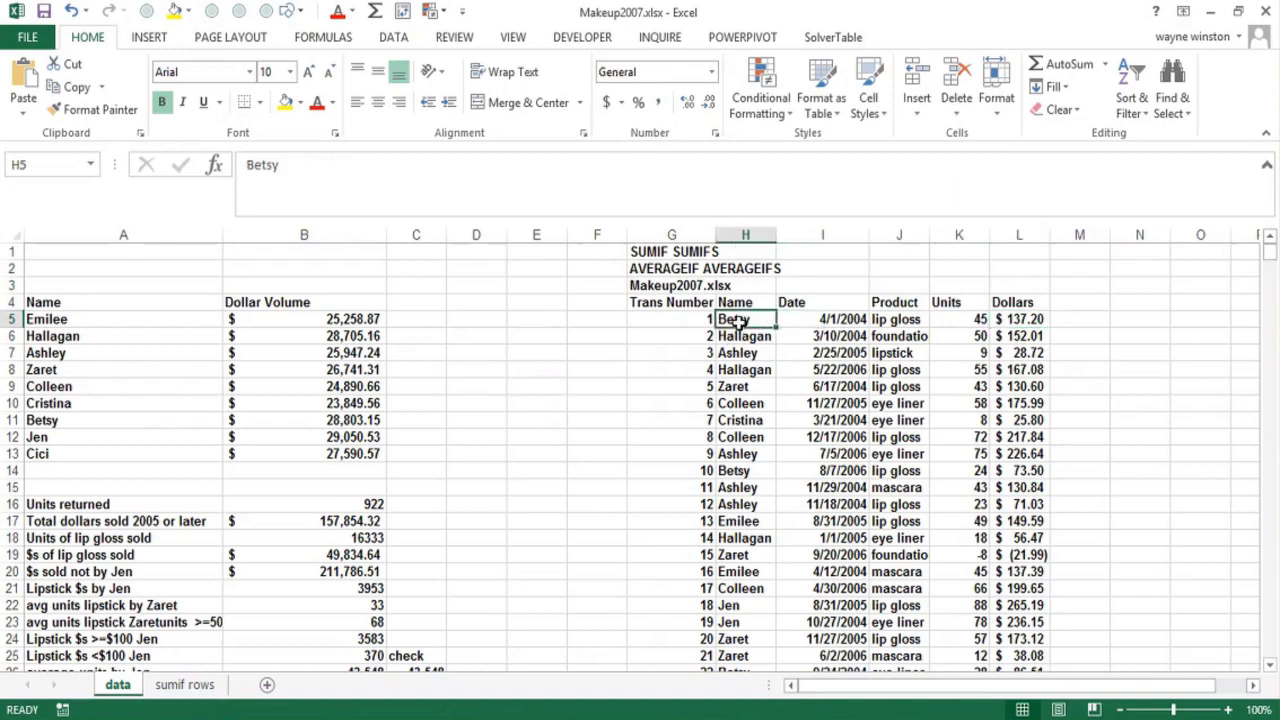
Insert a SUMIF function in cell C5 with the named range Dollars as its sum range
{"action": "left_click", "coordinate": [422, 318]}
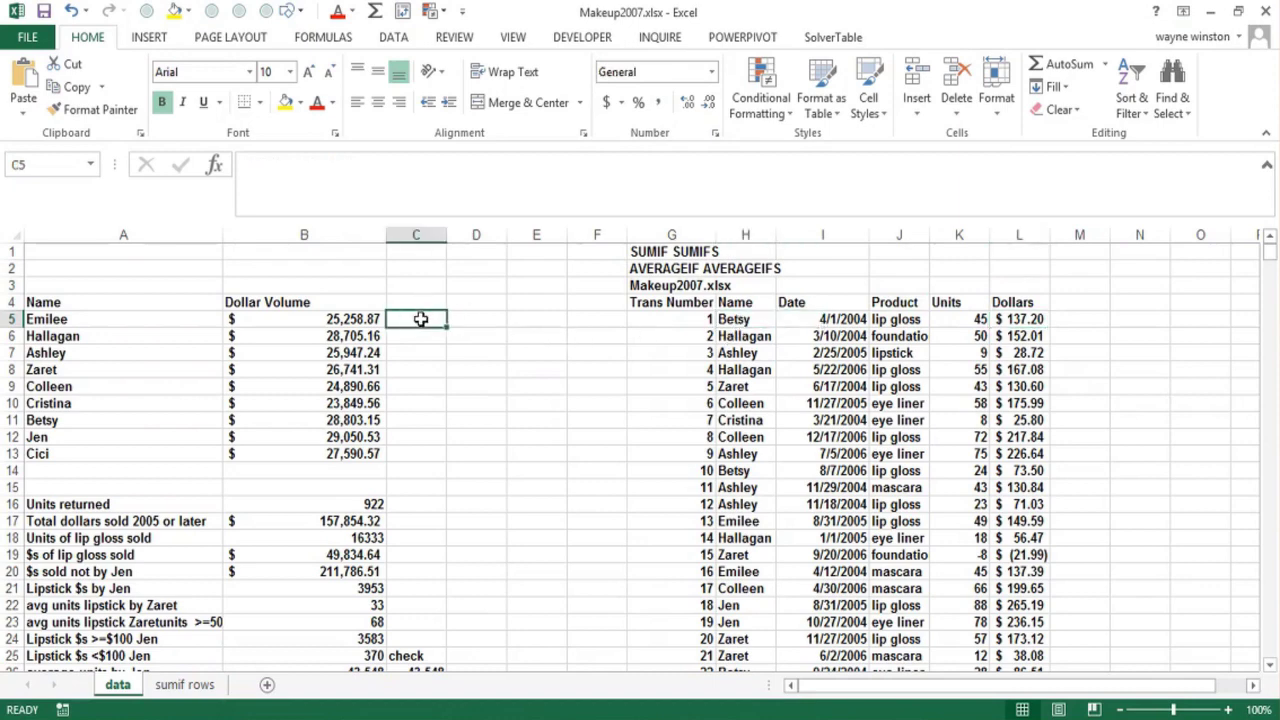
{"action": "left_click", "coordinate": [216, 170]}
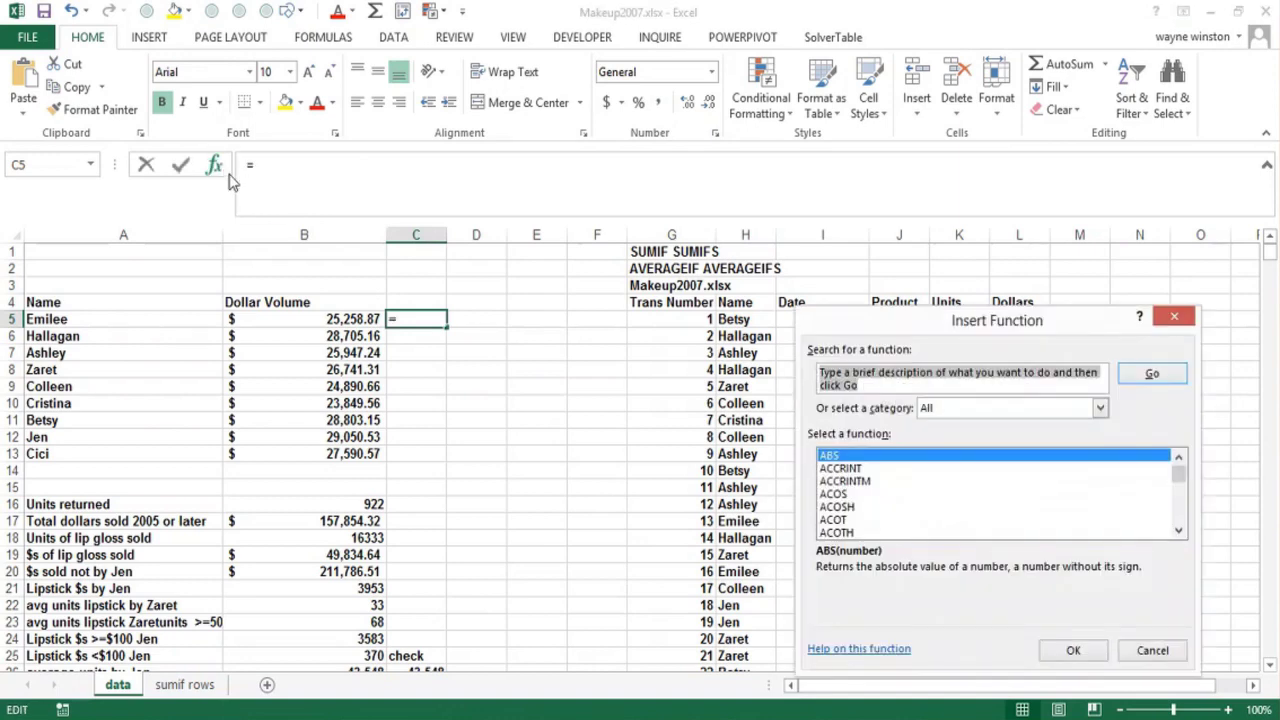
{"action": "left_click", "coordinate": [839, 482]}
{"action": "type", "text": "sumif"}
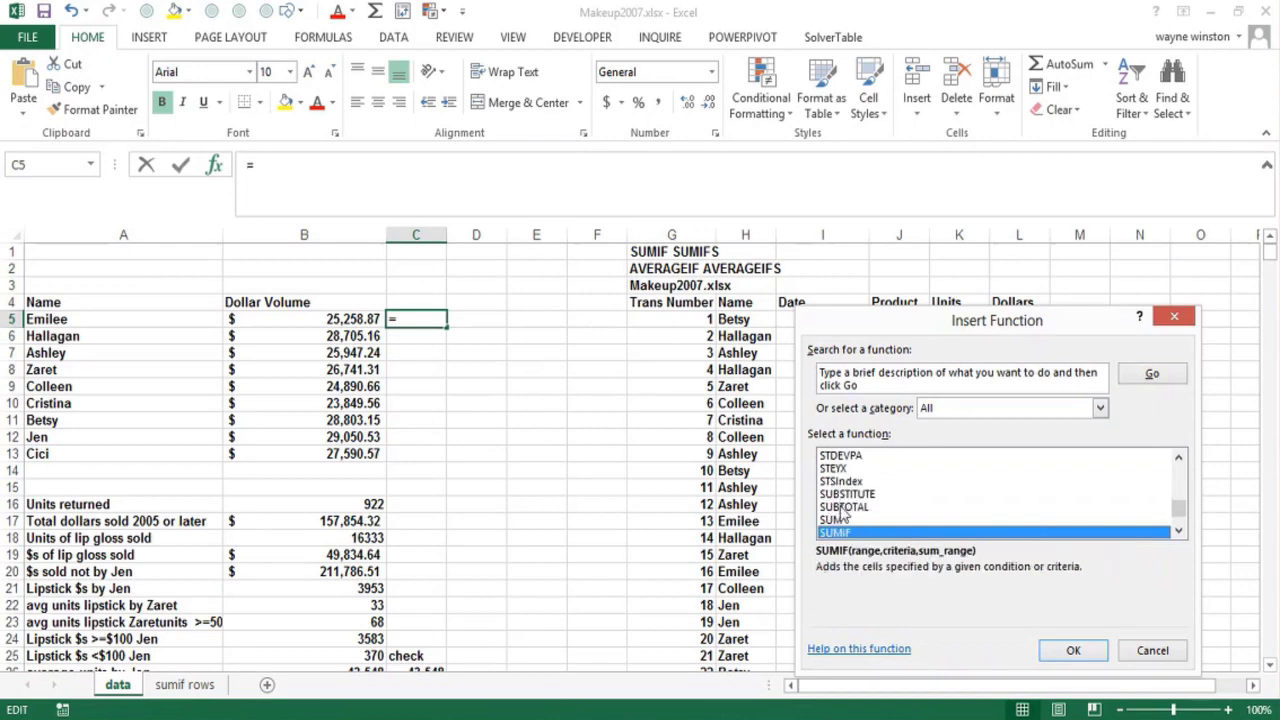
{"action": "double_click", "coordinate": [846, 535]}
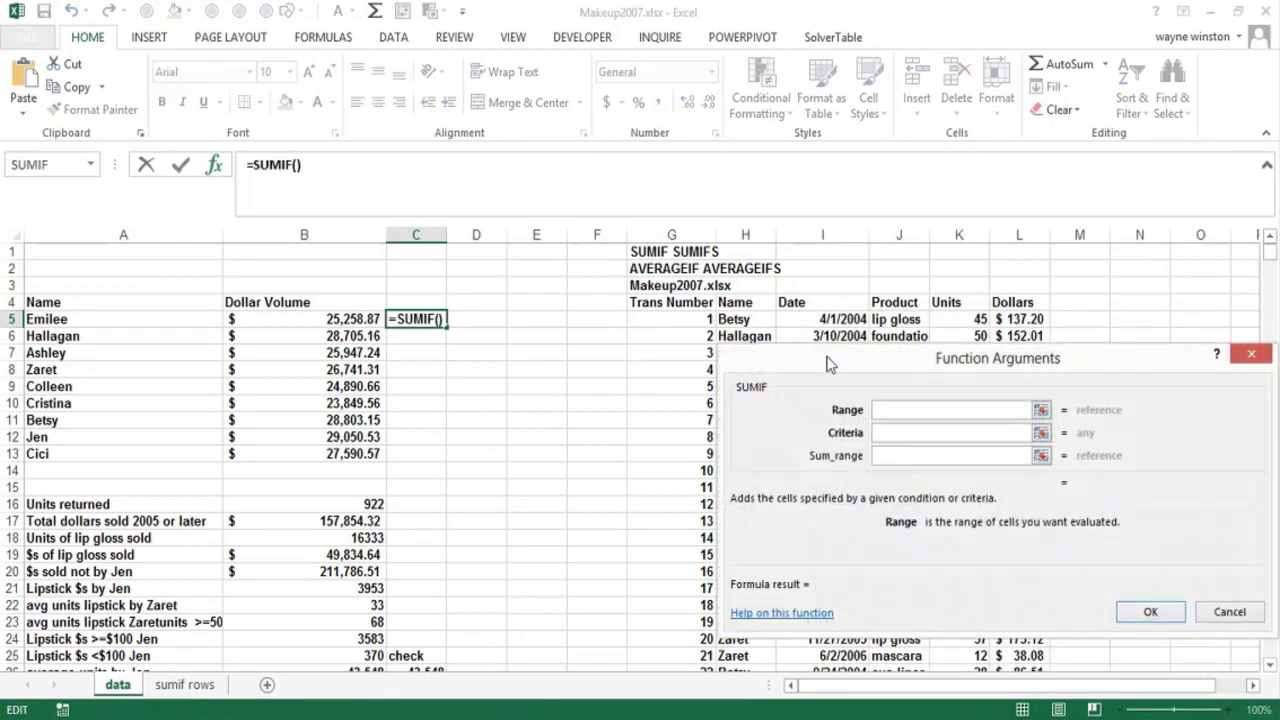
{"action": "left_click", "coordinate": [884, 455]}
{"action": "key", "text": "F3"}
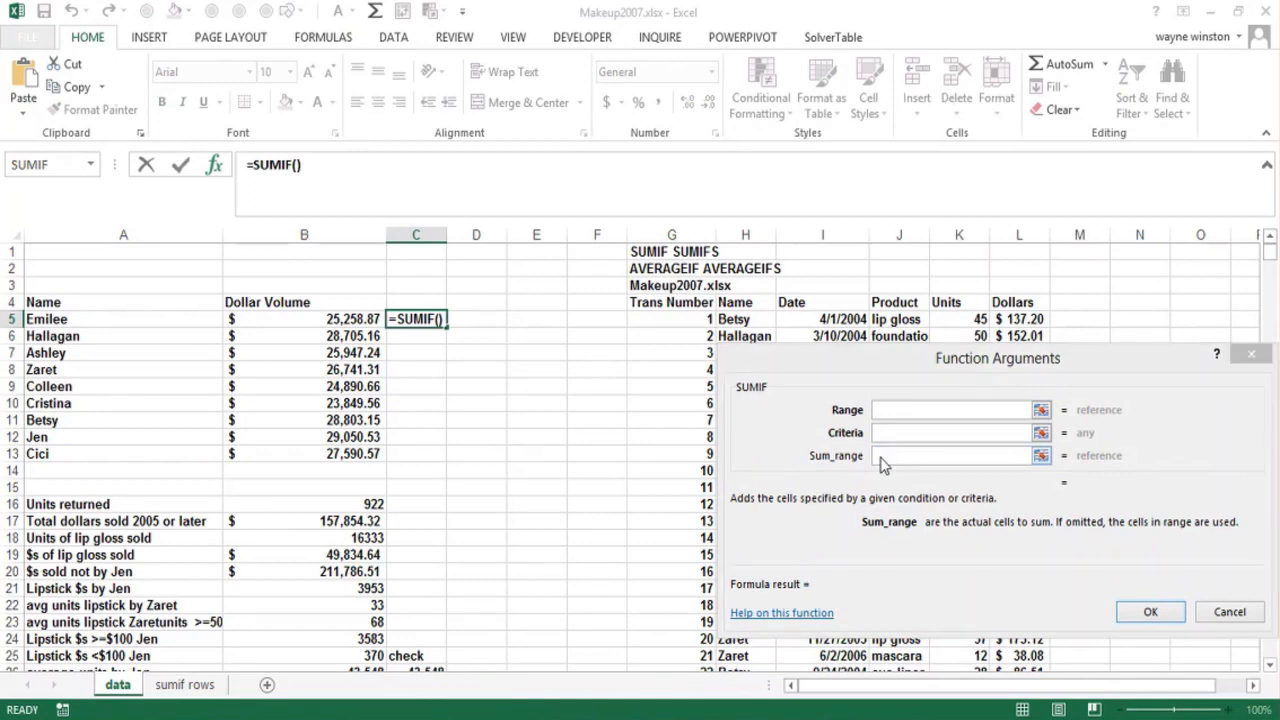
{"action": "left_click", "coordinate": [887, 462]}
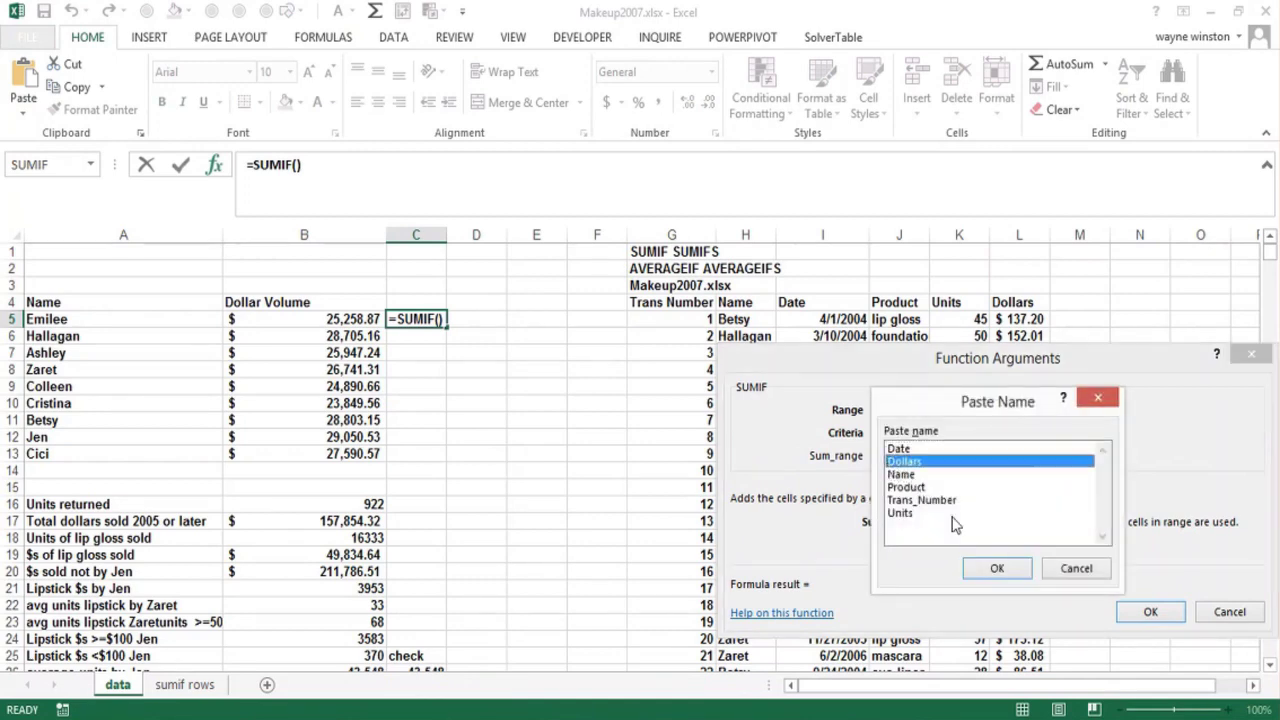
{"action": "left_click", "coordinate": [995, 568]}
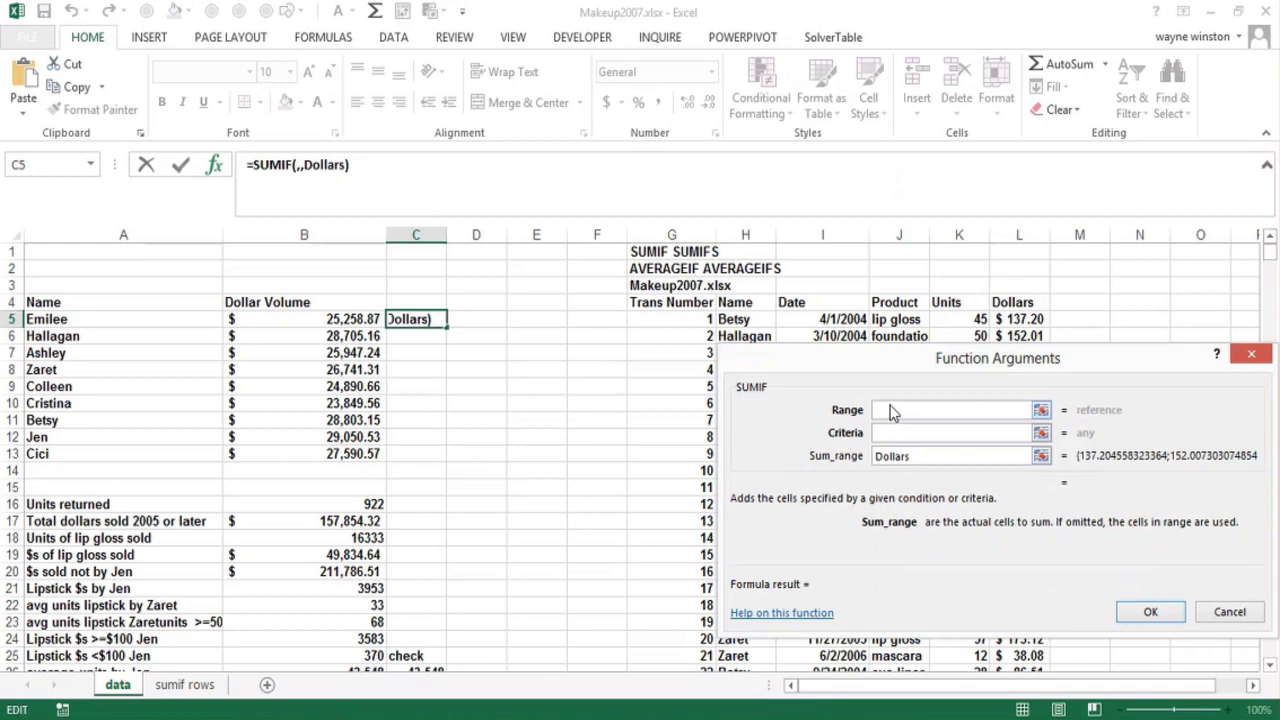
Complete the SUMIF in C5 with the named range Name as the range and A5 as the criteria, and review the formula
{"action": "left_click", "coordinate": [891, 412]}
{"action": "key", "text": "F3"}
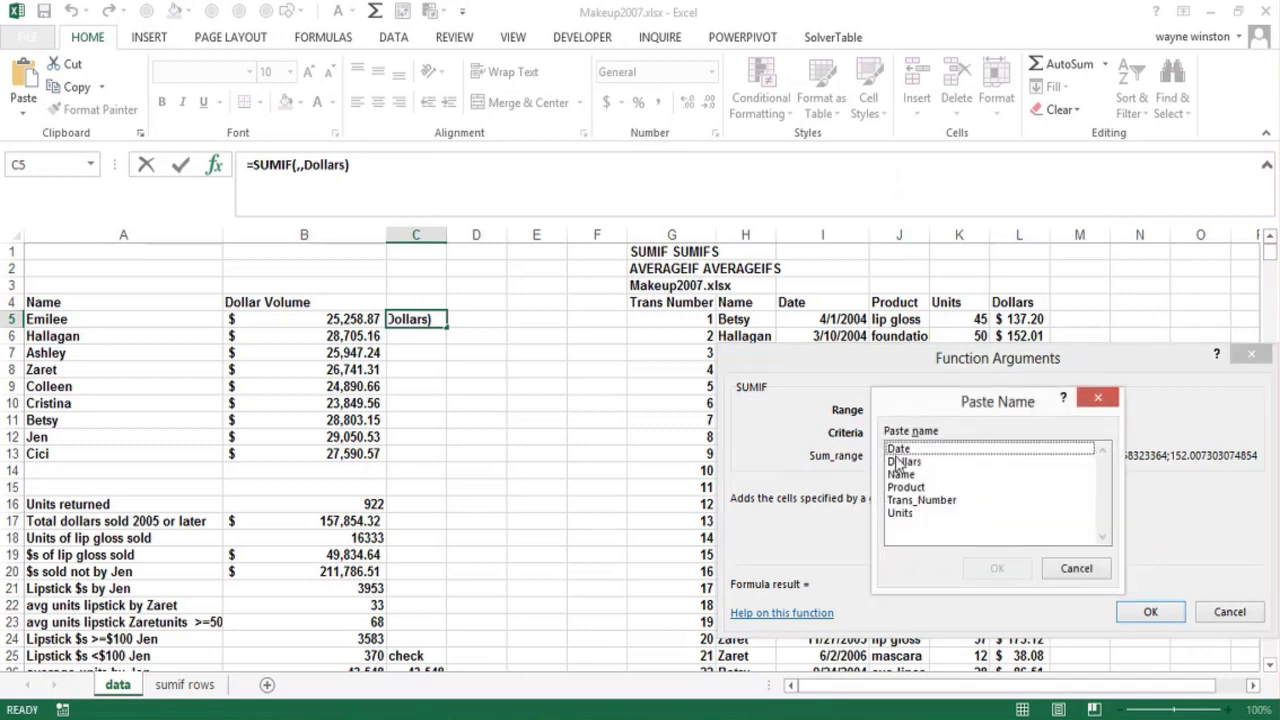
{"action": "left_click", "coordinate": [901, 474]}
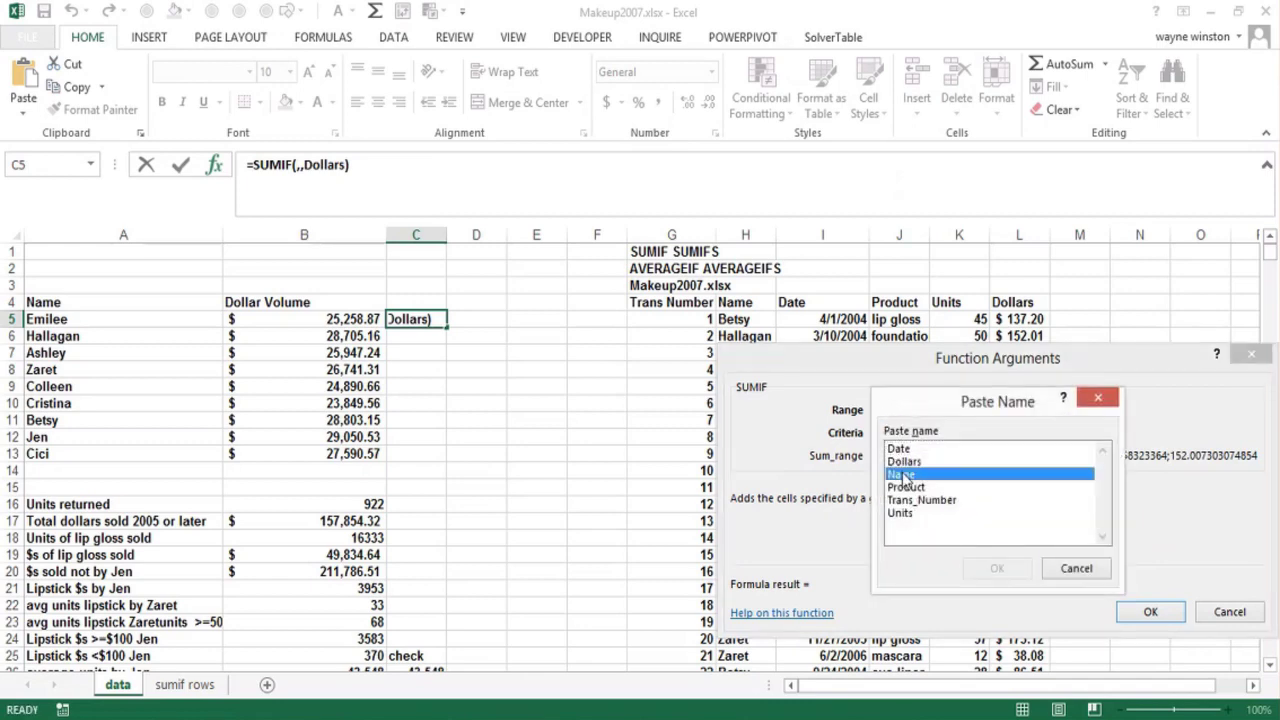
{"action": "left_click", "coordinate": [997, 570]}
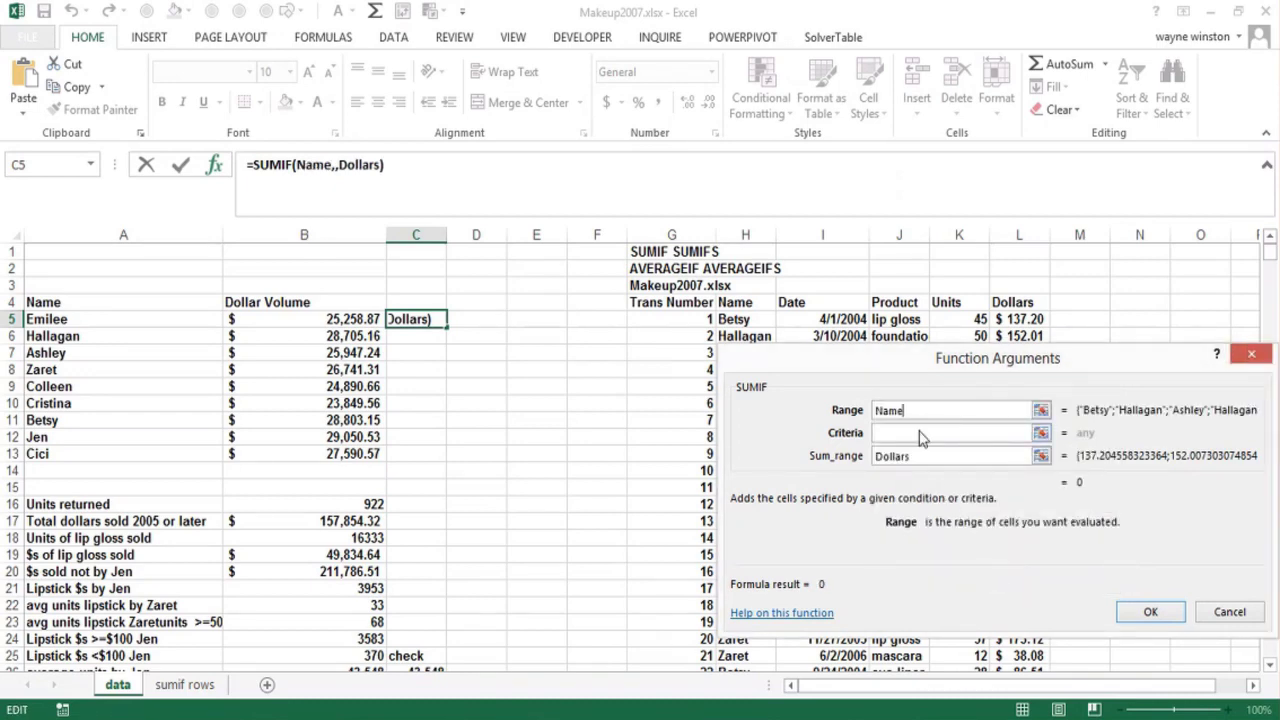
{"action": "key", "text": "Tab"}
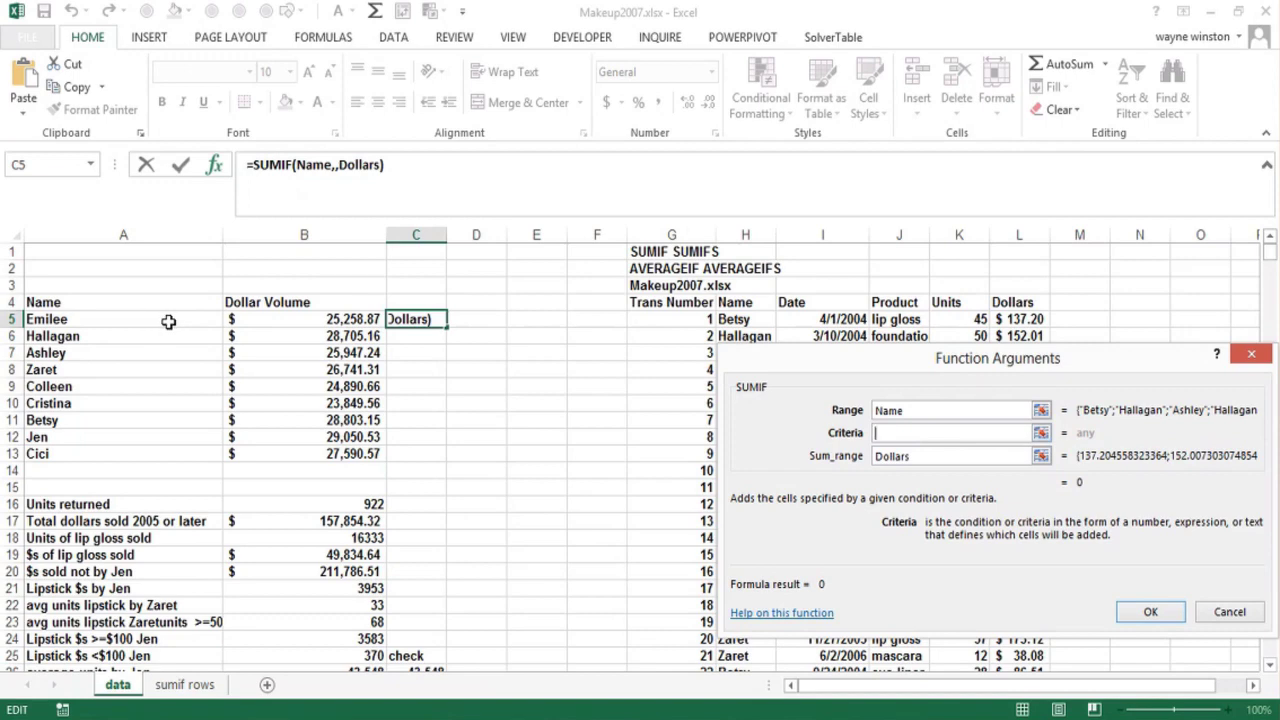
{"action": "left_click", "coordinate": [168, 321]}
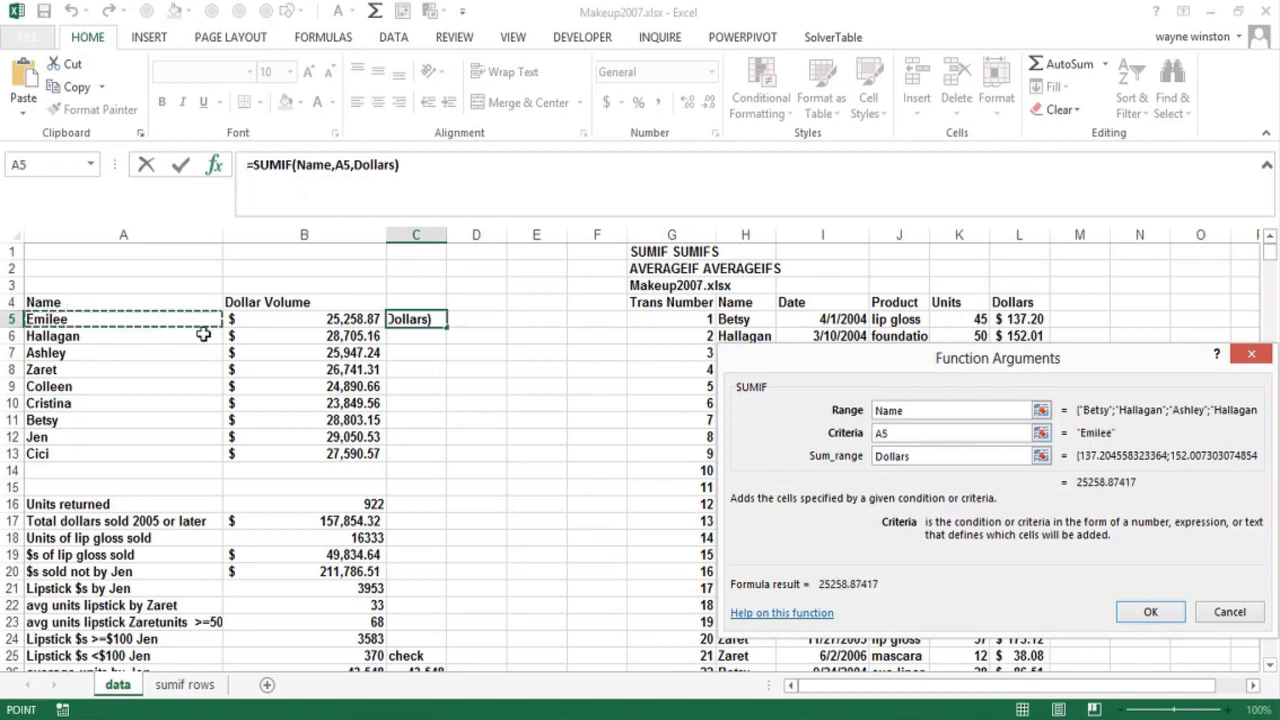
{"action": "left_click", "coordinate": [1150, 614]}
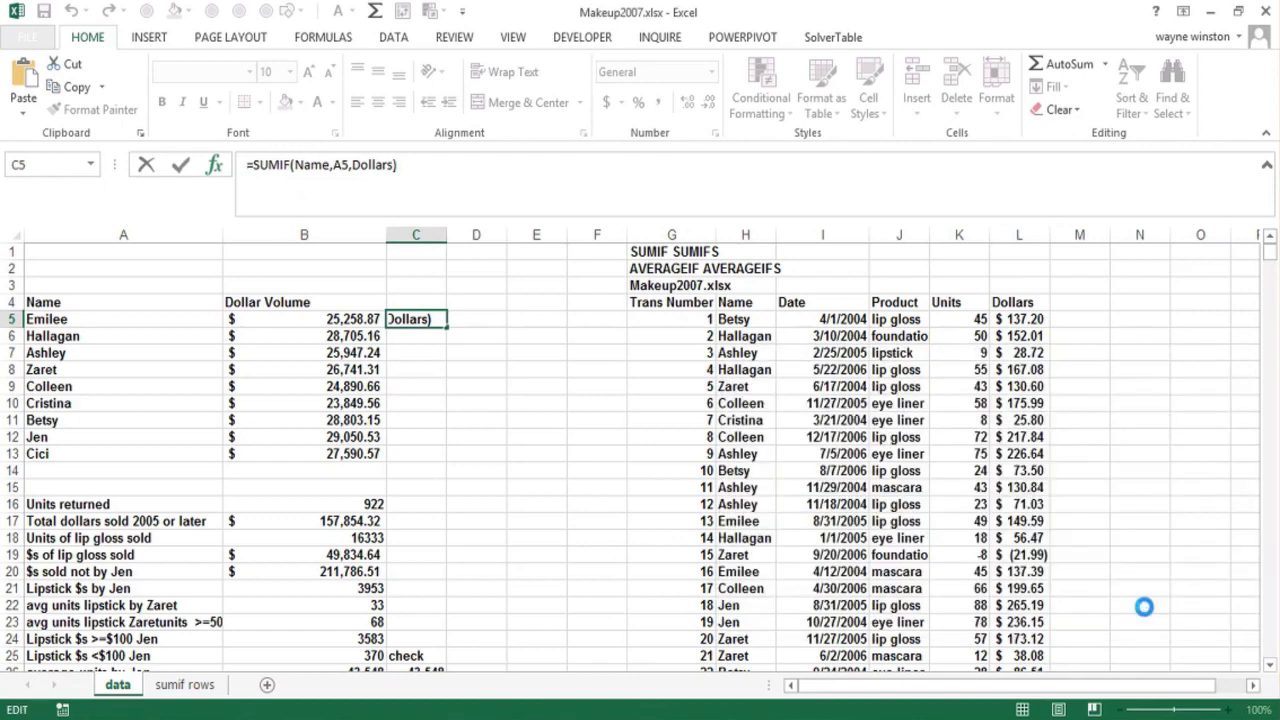
{"action": "double_click", "coordinate": [437, 320]}
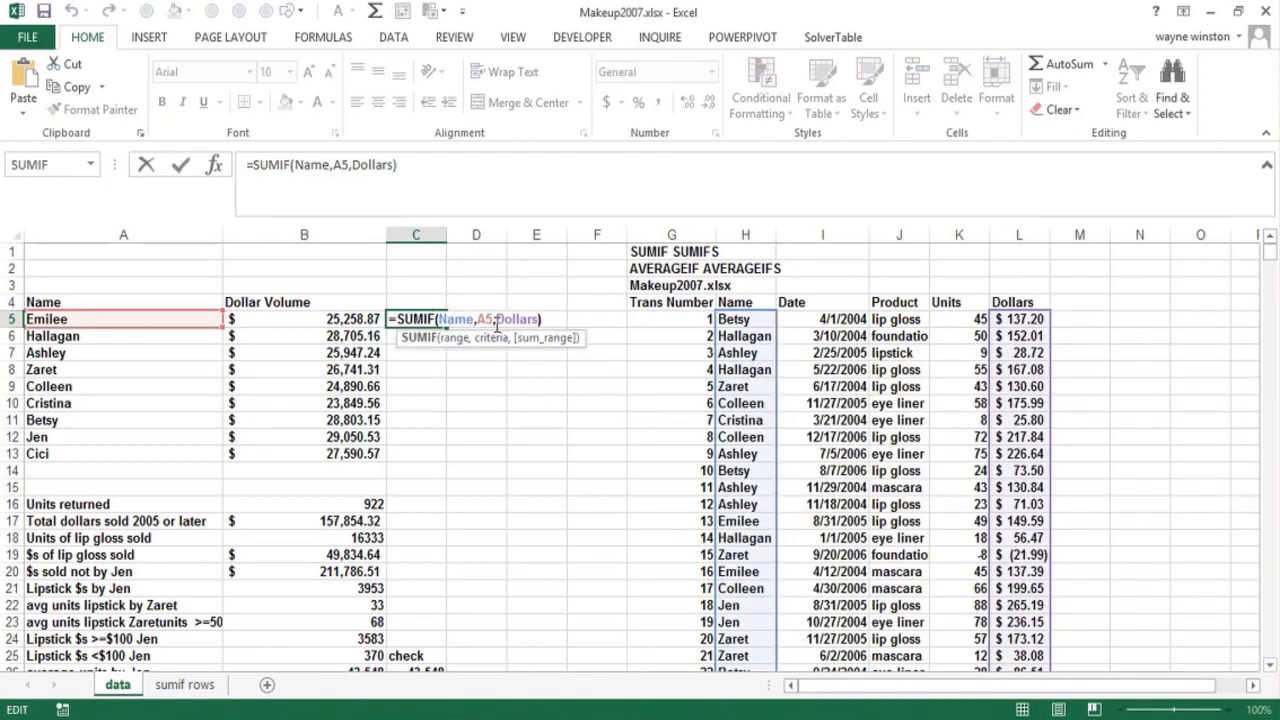
{"action": "key", "text": "Return"}
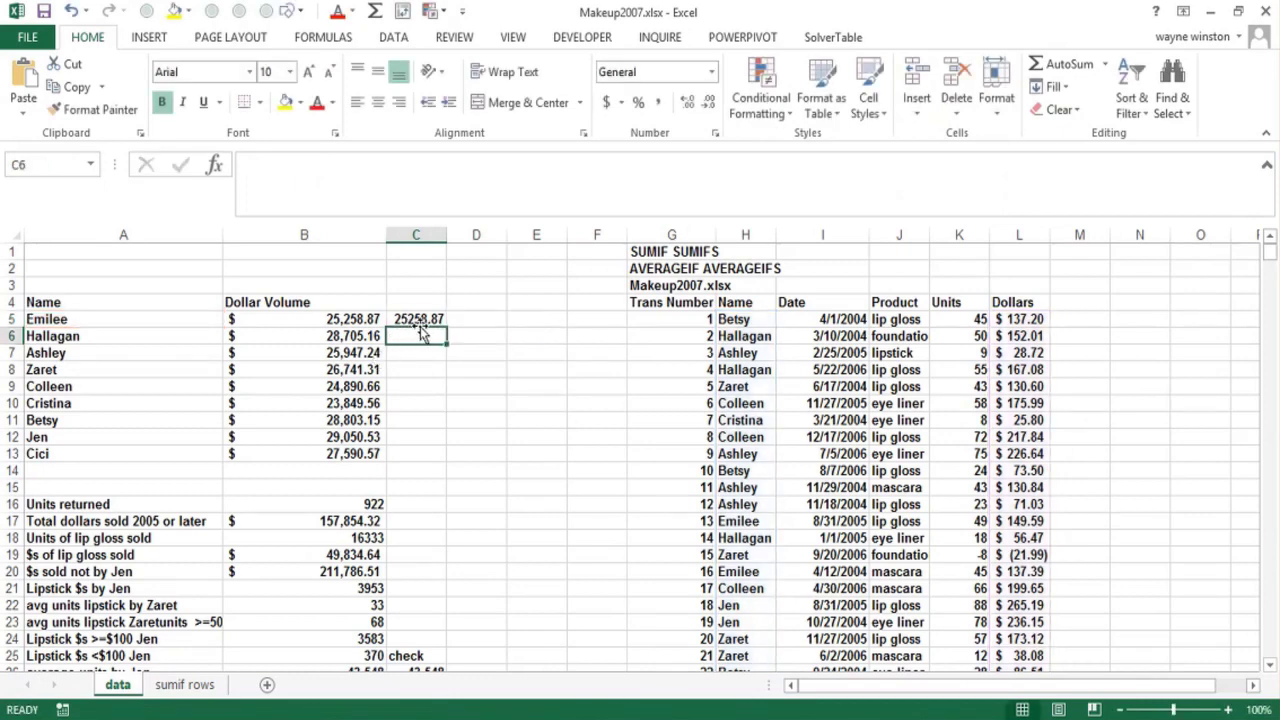
Copy the SUMIF formula from C5 down to C13 for all the other salespeople
{"action": "left_click", "coordinate": [443, 321]}
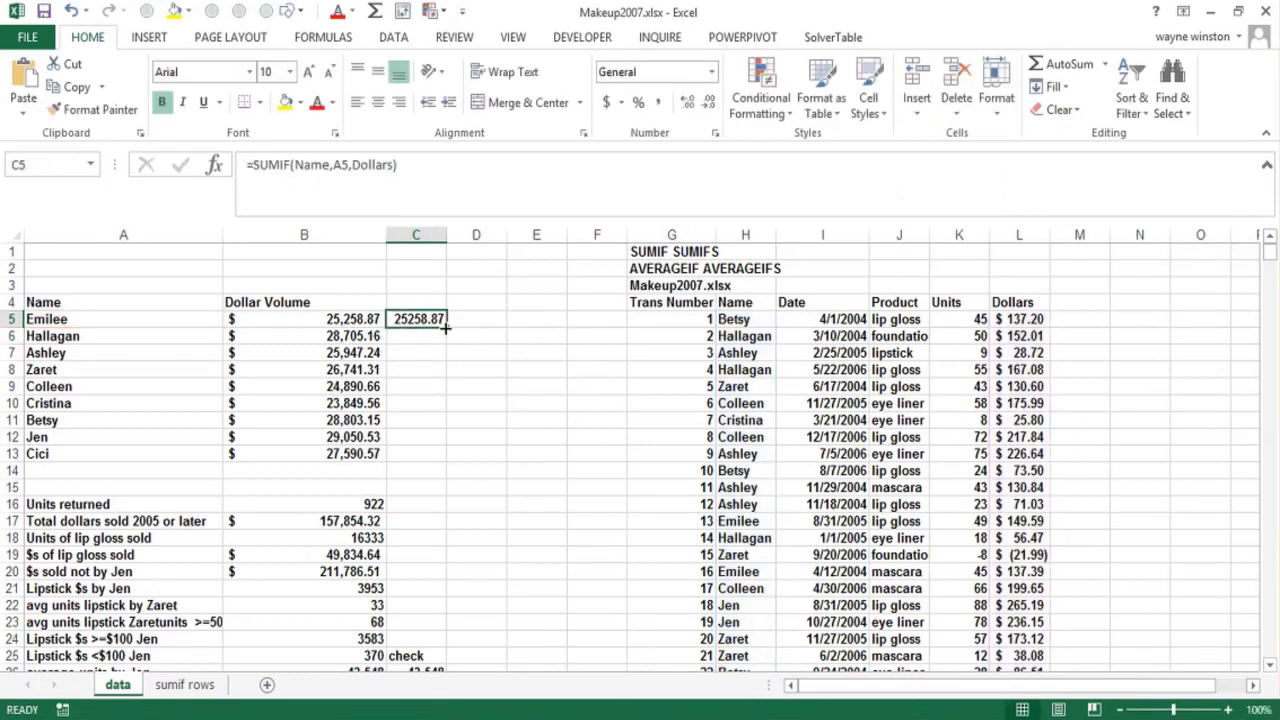
{"action": "left_click_drag", "start_coordinate": [445, 326], "coordinate": [427, 459]}
{"action": "left_click", "coordinate": [420, 518]}
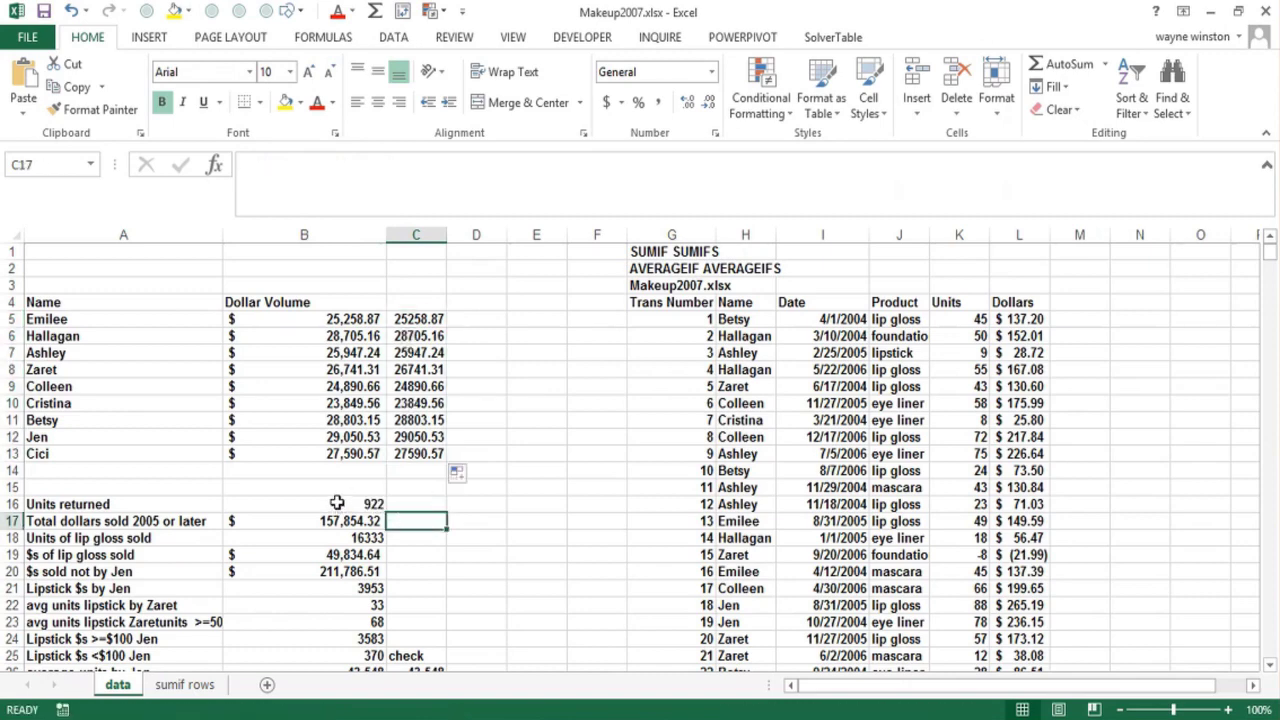
Examine the Units column's entries and the SUMIF formula in B16 that calculates units returned, enlarging the sheet to 120%
{"action": "left_click", "coordinate": [954, 556]}
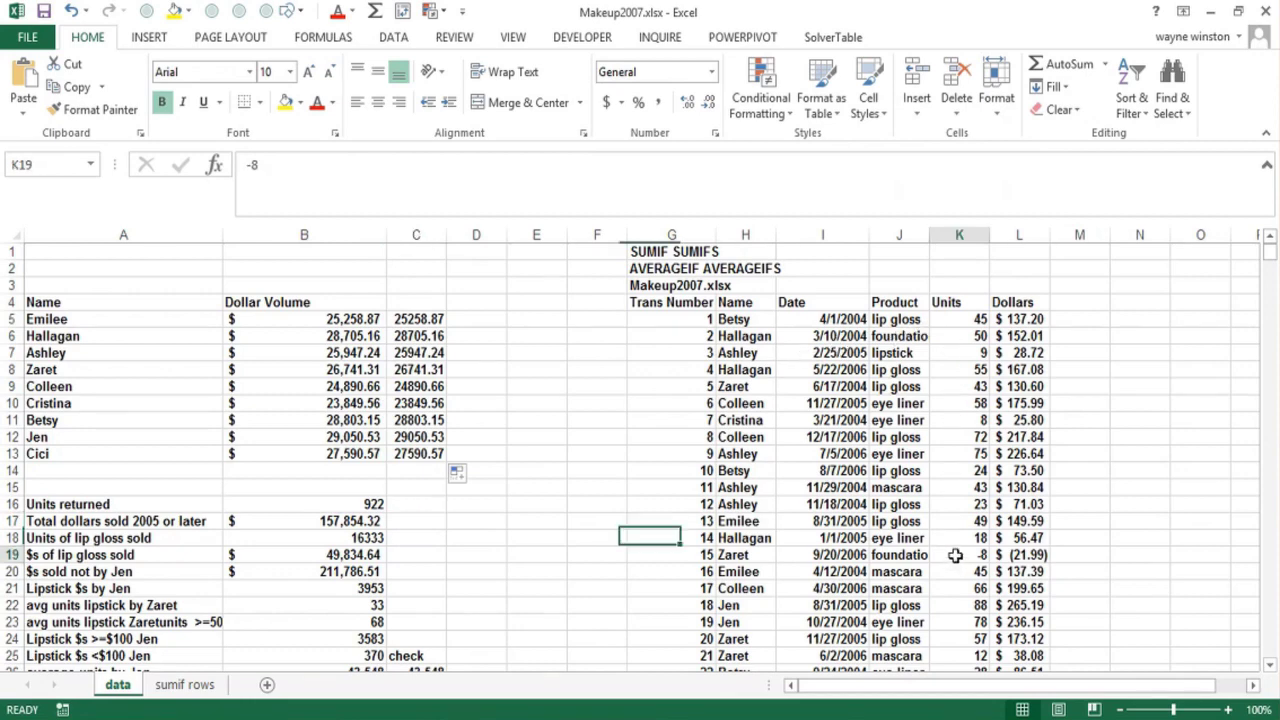
{"action": "left_click", "coordinate": [952, 320]}
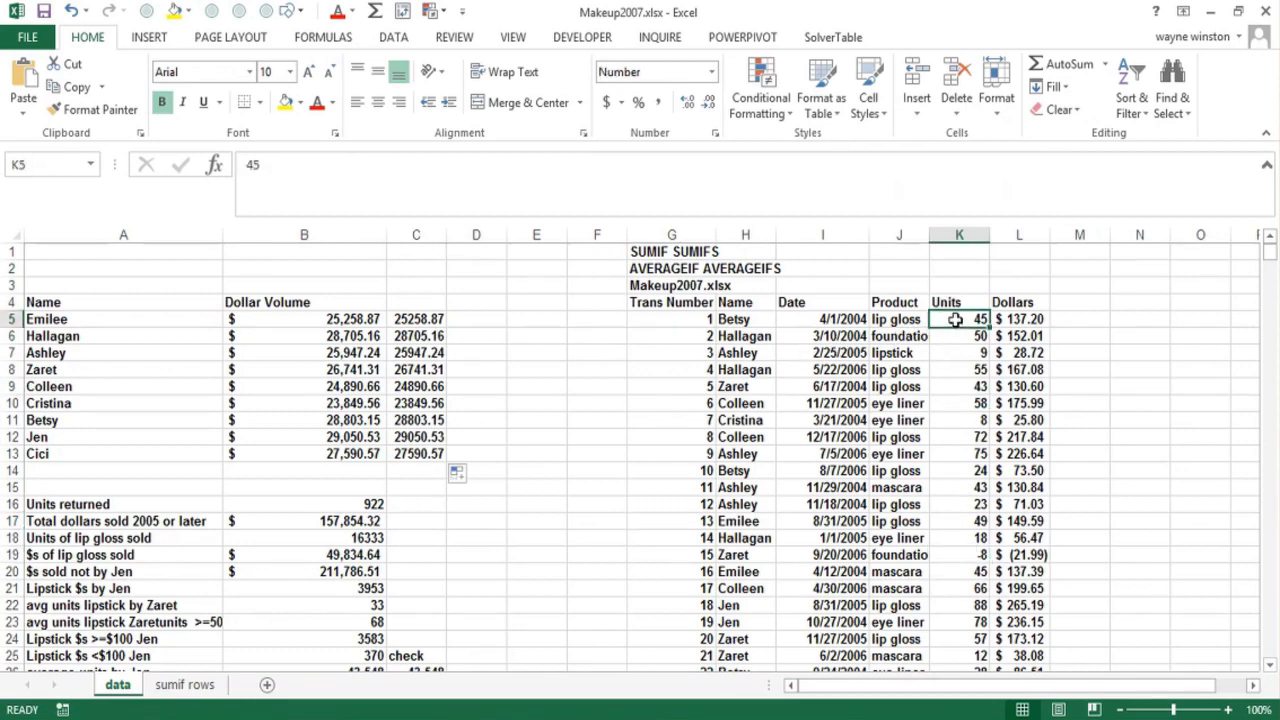
{"action": "left_click", "coordinate": [320, 503]}
{"action": "key", "text": "F2"}
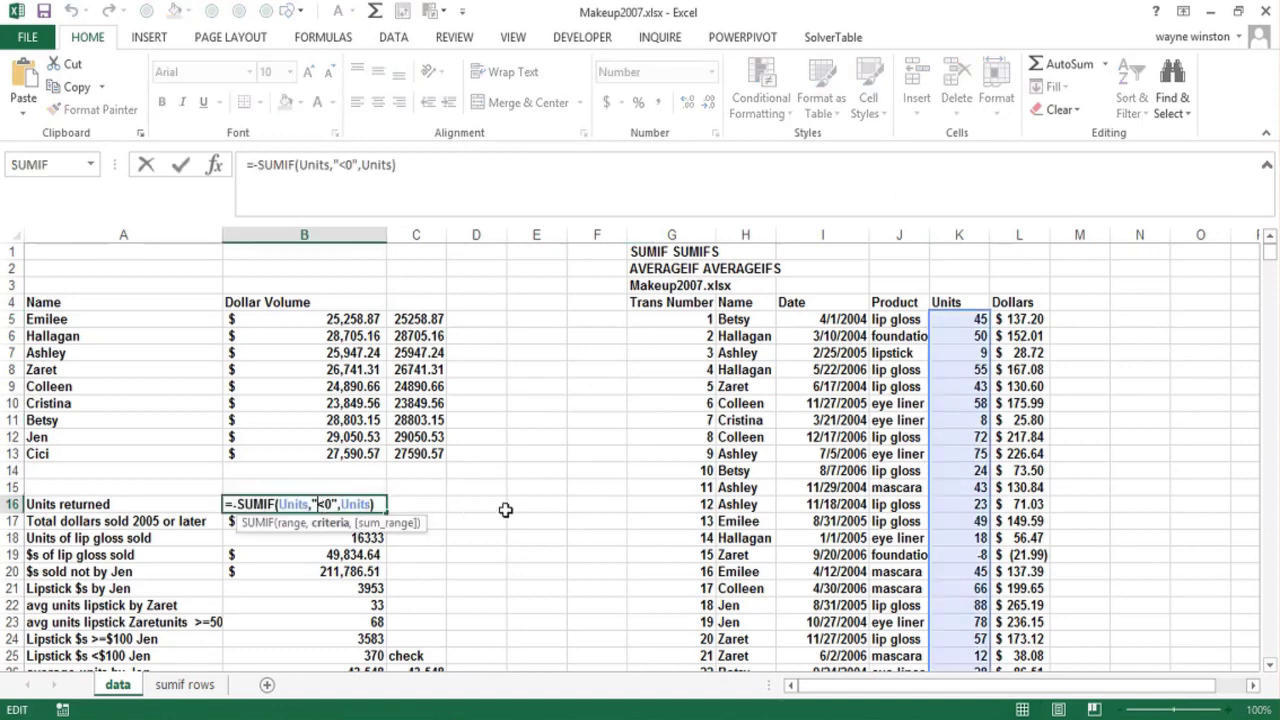
{"action": "key", "text": "ctrl+Return"}
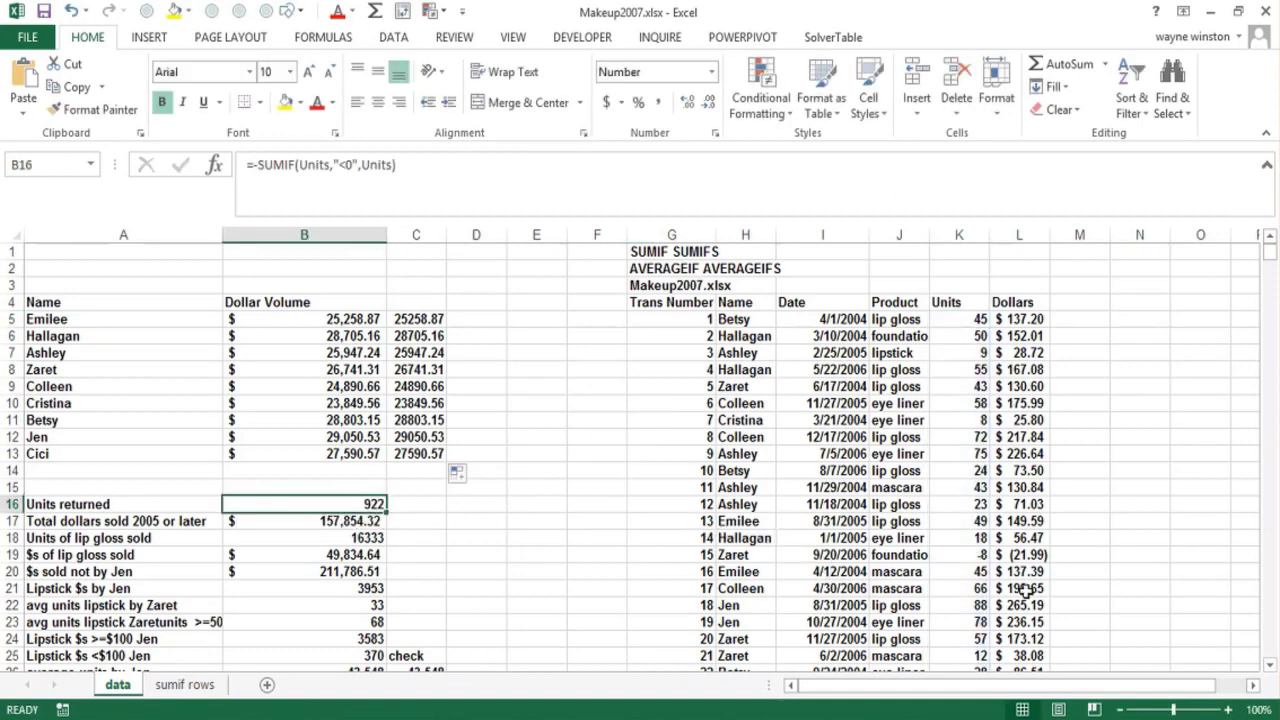
{"action": "left_click", "coordinate": [1228, 710]}
{"action": "left_click", "coordinate": [1228, 710]}
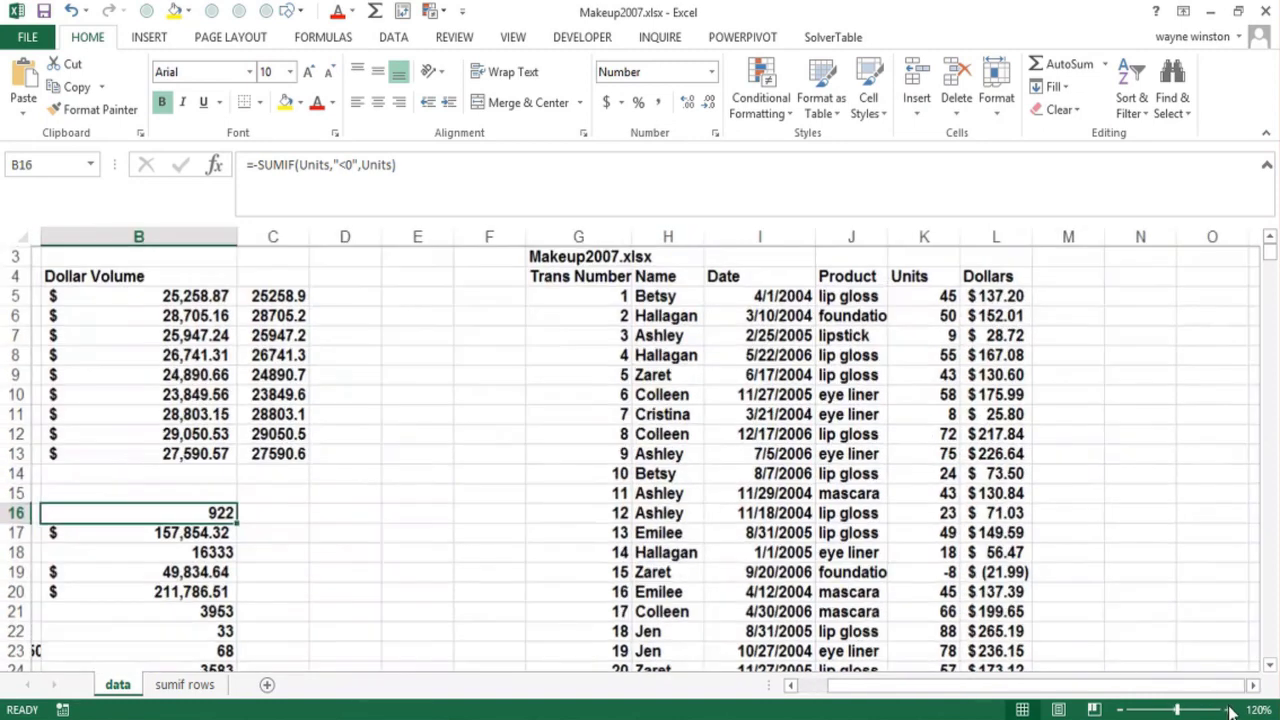
{"action": "double_click", "coordinate": [188, 516]}
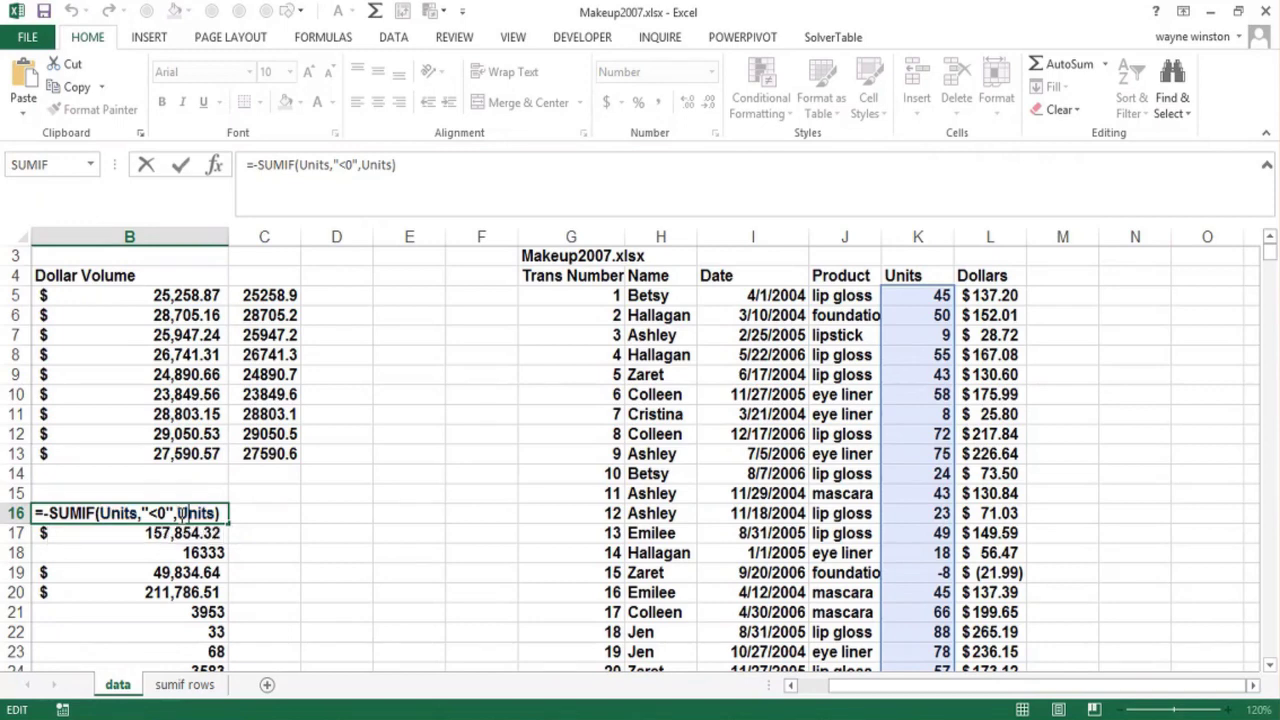
{"action": "key", "text": "Return"}
Review the SUMIF formulas in B17 for total dollars sold in 2005 or later and in B18 for lip gloss units sold
{"action": "key", "text": "Left"}
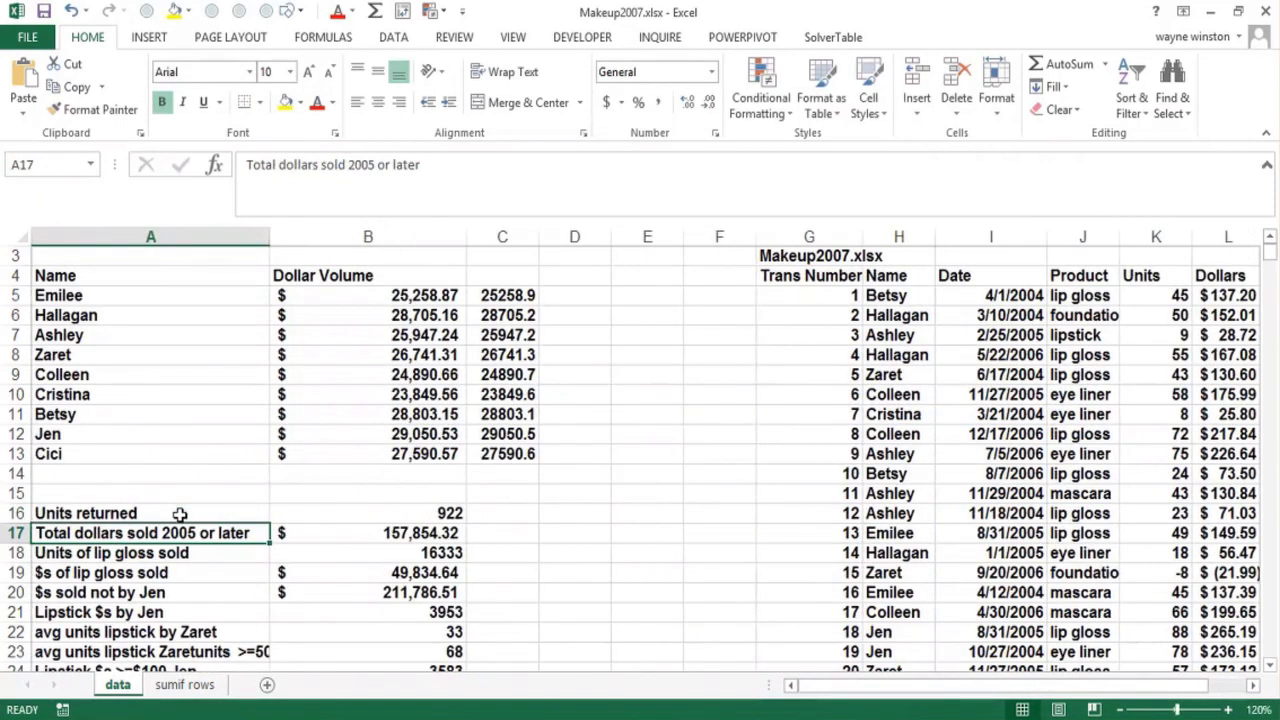
{"action": "key", "text": "Right"}
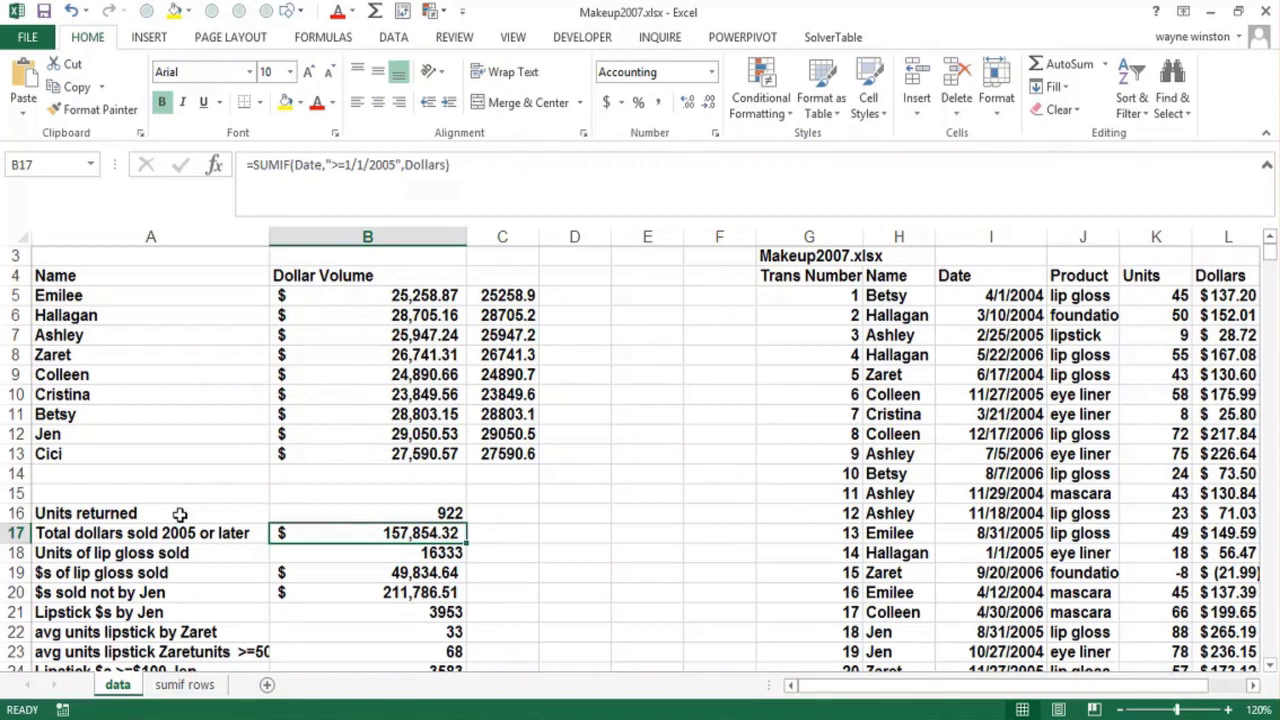
{"action": "key", "text": "F2"}
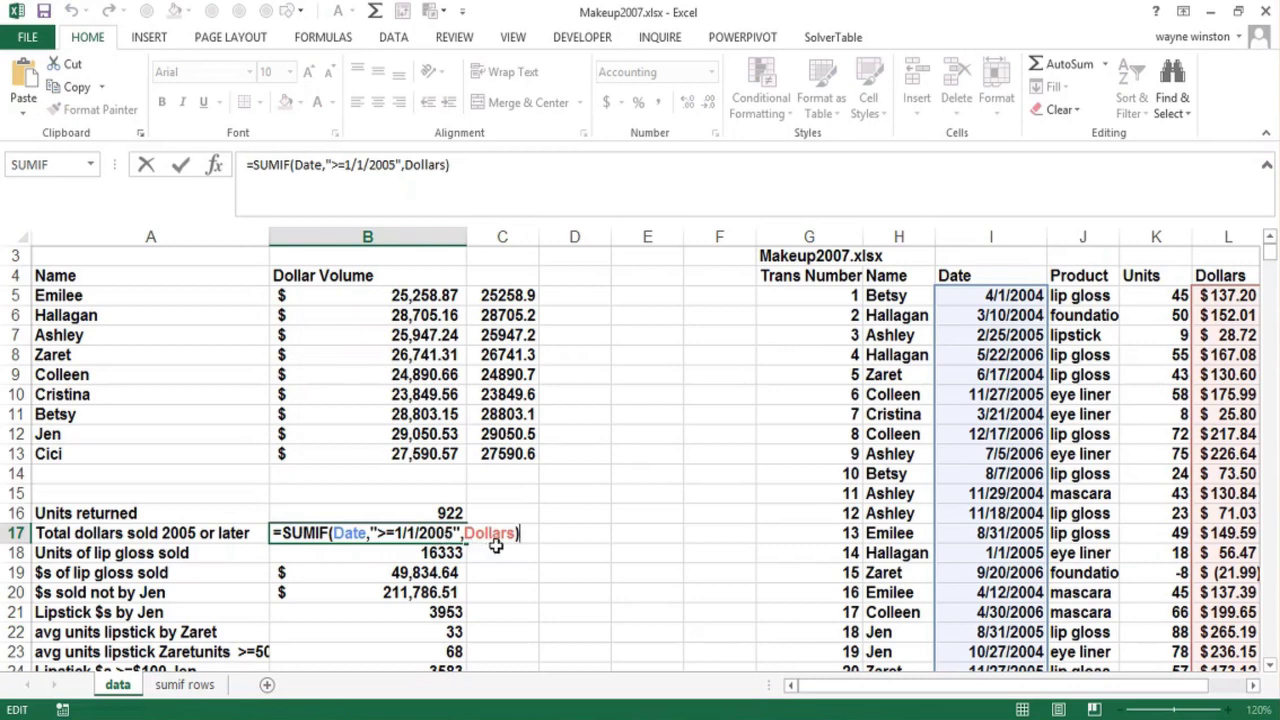
{"action": "key", "text": "Return"}
{"action": "key", "text": "F2"}
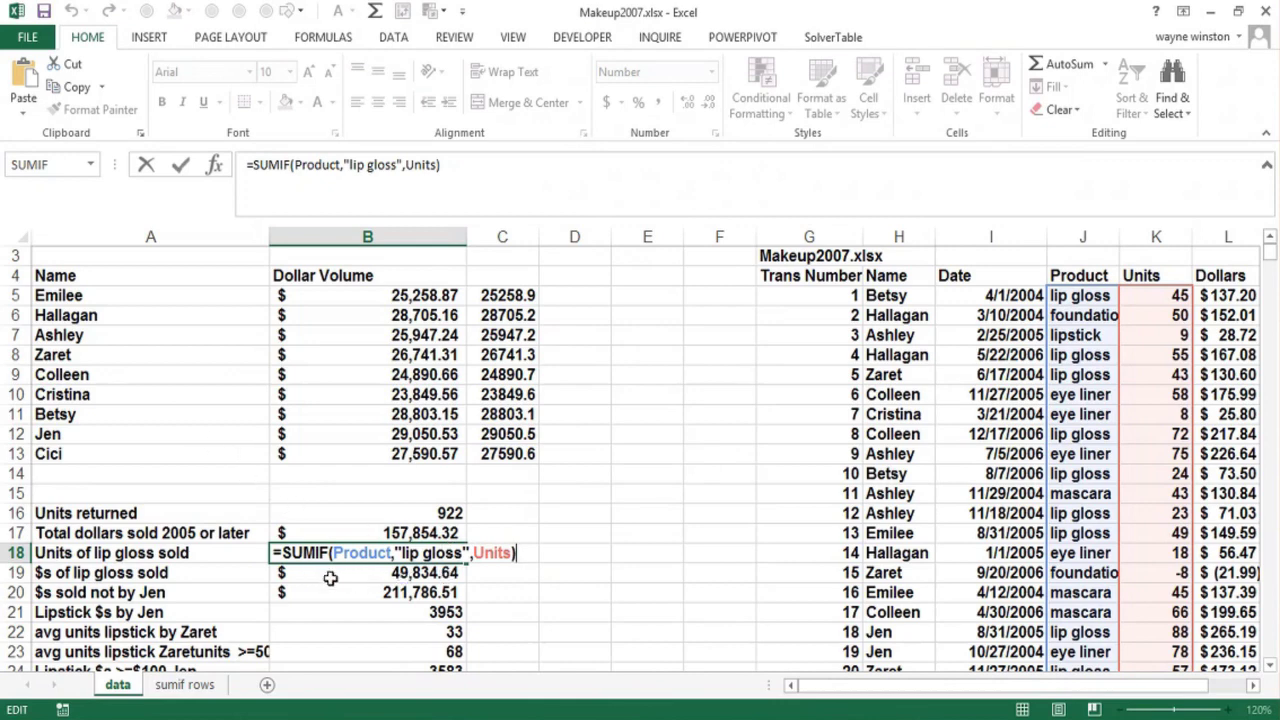
{"action": "key", "text": "Return"}
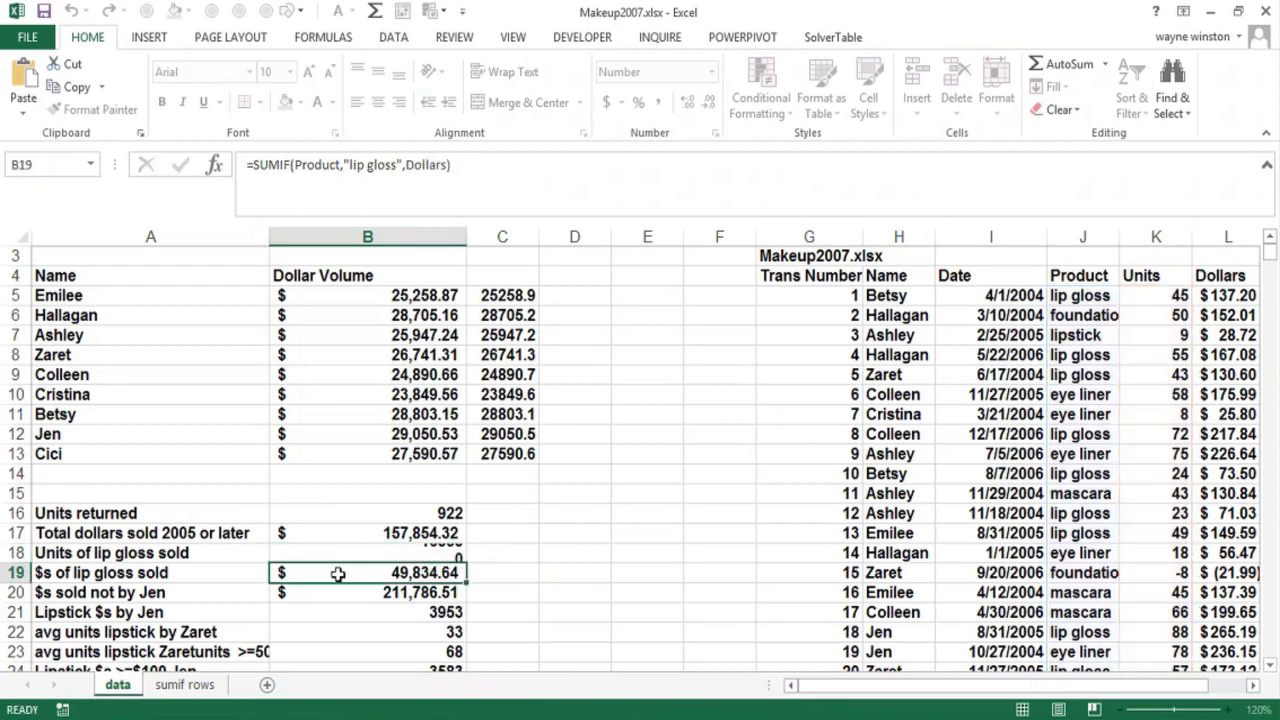
Review the SUMIF formulas in B19 for lip gloss dollars and in B20 for dollars not sold by one salesperson
{"action": "double_click", "coordinate": [339, 573]}
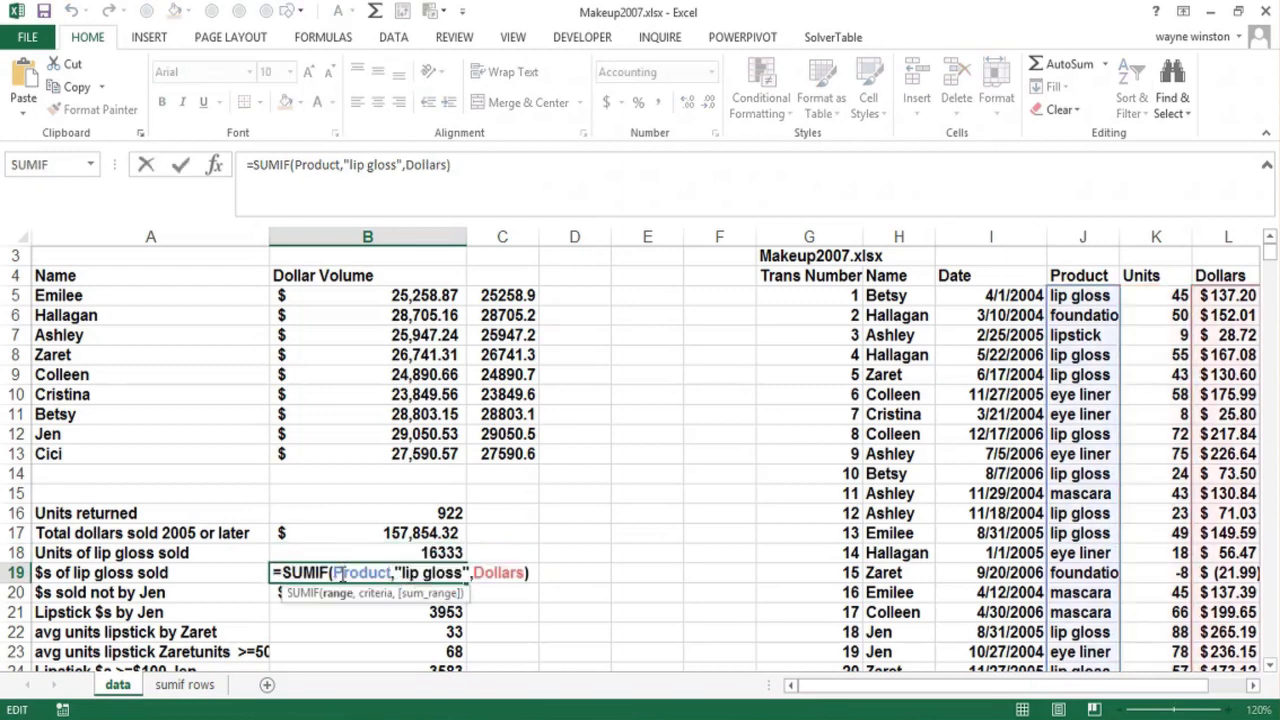
{"action": "key", "text": "Escape"}
{"action": "double_click", "coordinate": [335, 593]}
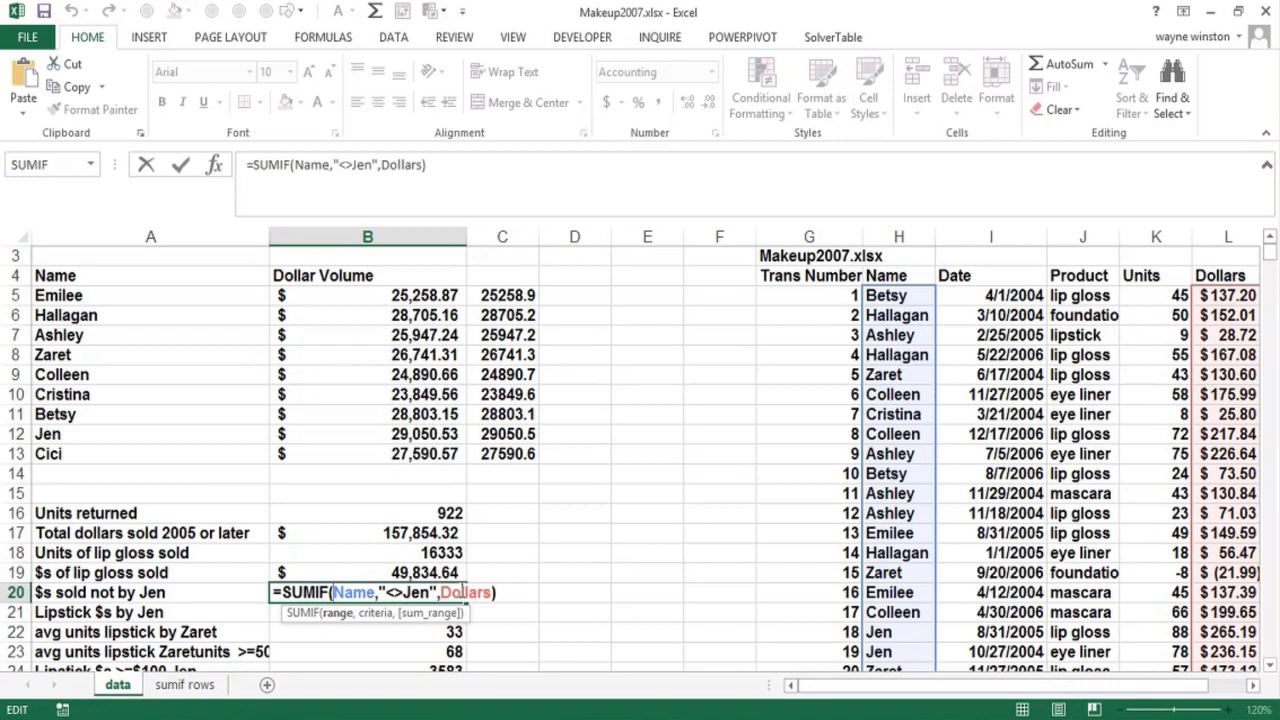
{"action": "left_click", "coordinate": [559, 582]}
{"action": "key", "text": "Return"}
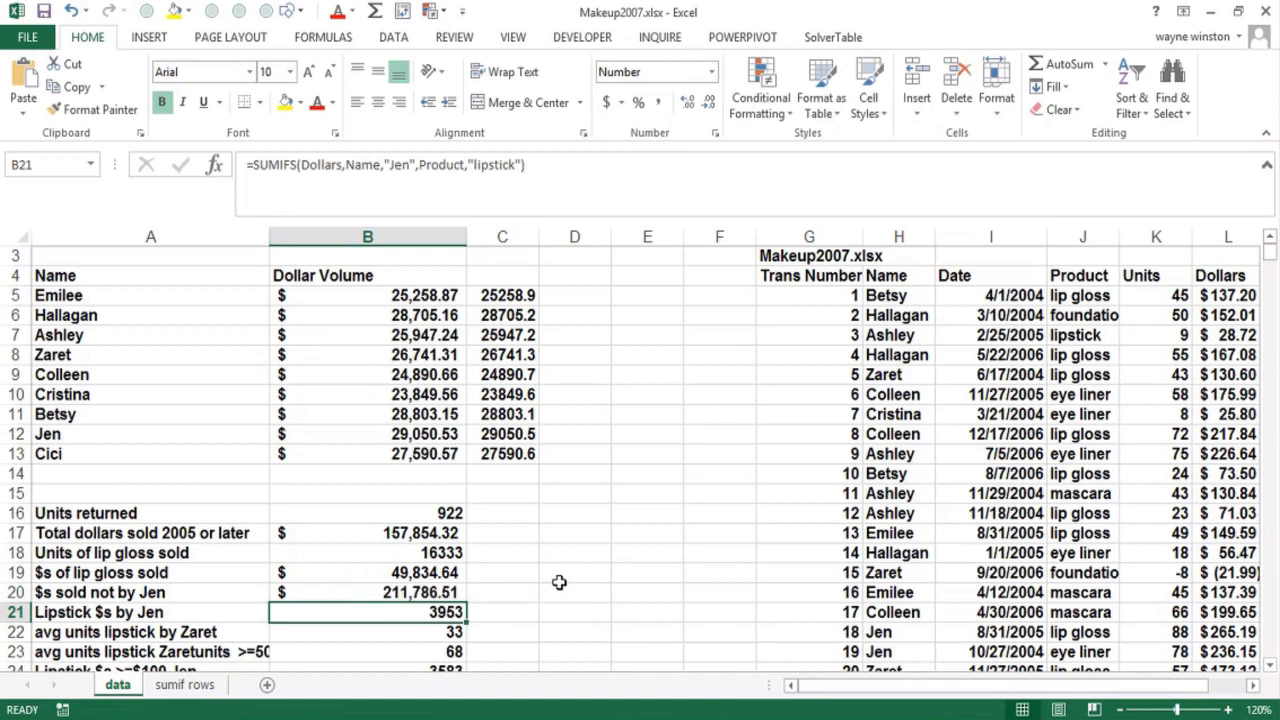
{"action": "key", "text": "Up"}
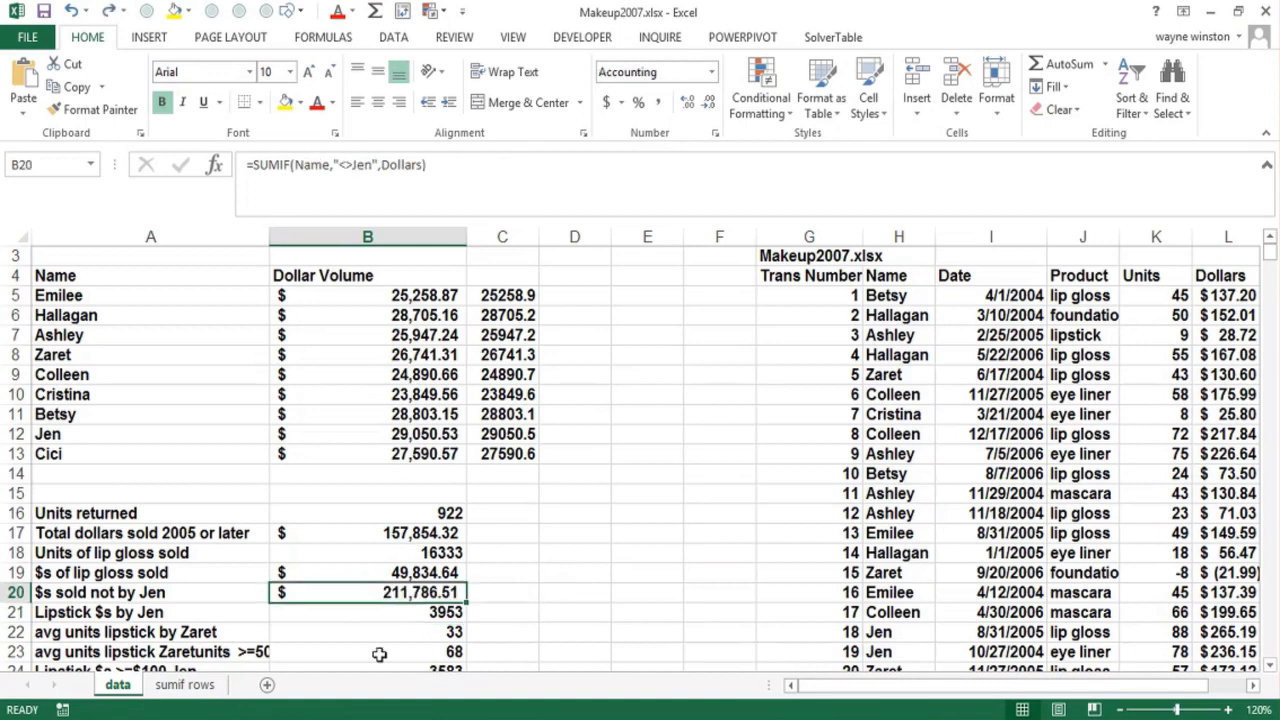
Examine the labels in A21 to A26 that describe the calculations with several conditions
{"action": "left_click", "coordinate": [115, 612]}
{"action": "key", "text": "Down"}
{"action": "key", "text": "Down"}
{"action": "key", "text": "Down"}
{"action": "key", "text": "Down"}
{"action": "key", "text": "Down"}
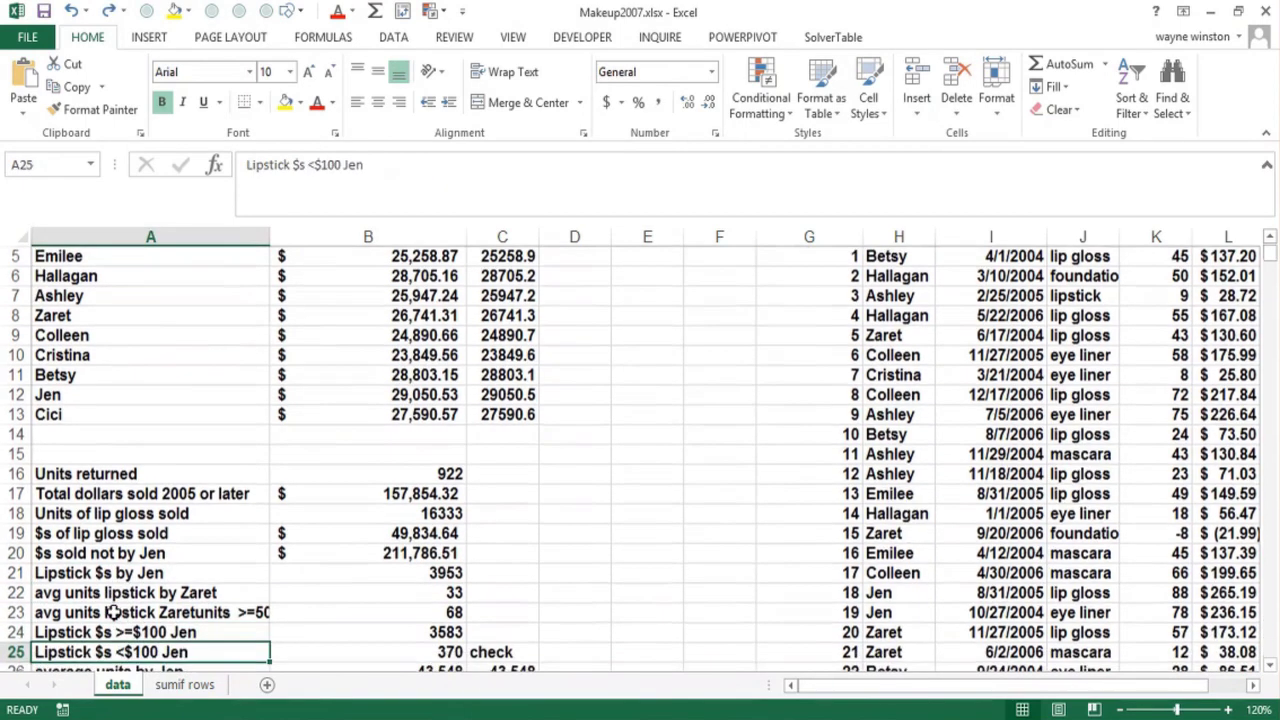
{"action": "key", "text": "Down"}
{"action": "key", "text": "Up"}
{"action": "key", "text": "Up"}
{"action": "key", "text": "Up"}
{"action": "key", "text": "Up"}
{"action": "key", "text": "Up"}
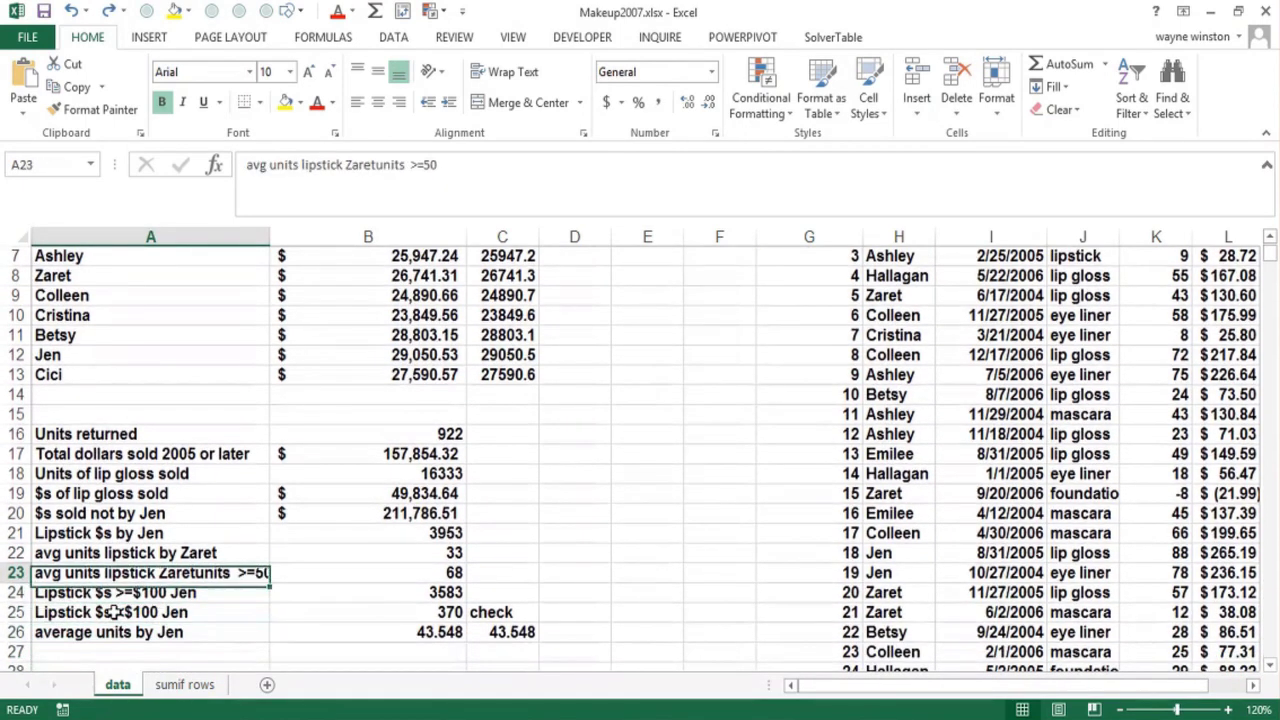
Highlight the cells A21:B22 with a yellow fill
{"action": "key", "text": "Up"}
{"action": "key", "text": "shift+Right"}
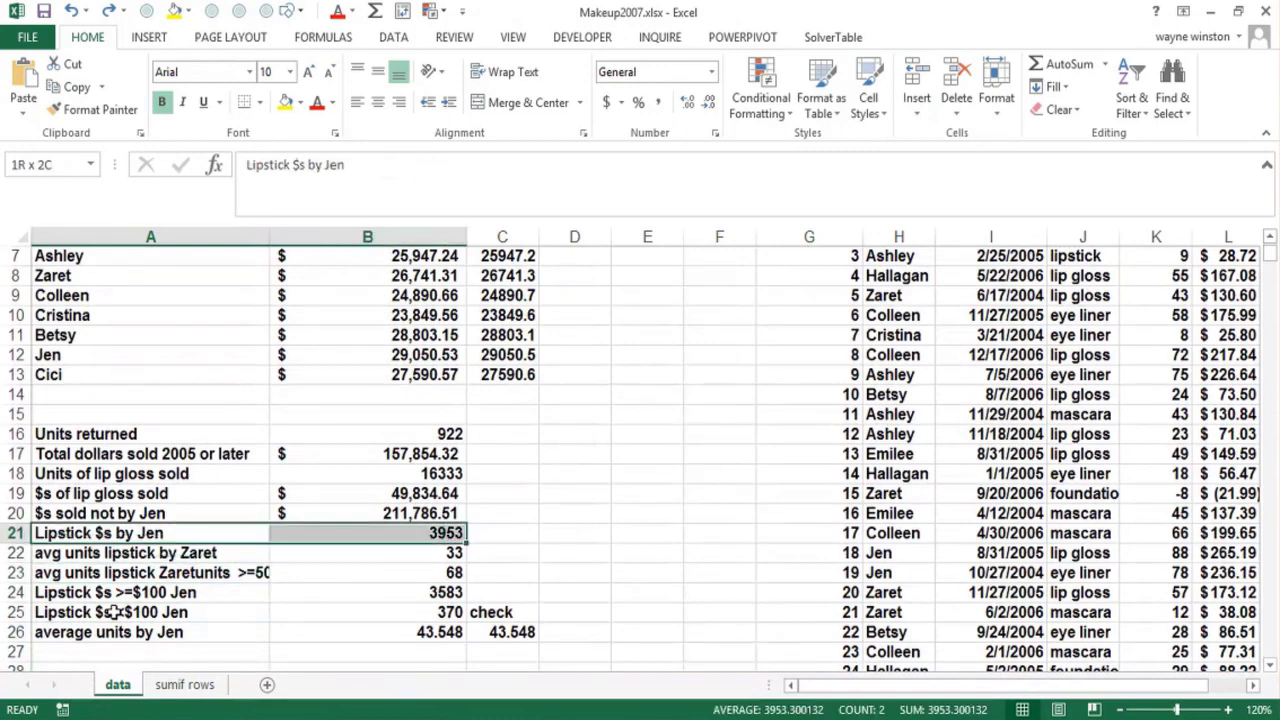
{"action": "key", "text": "shift+Down"}
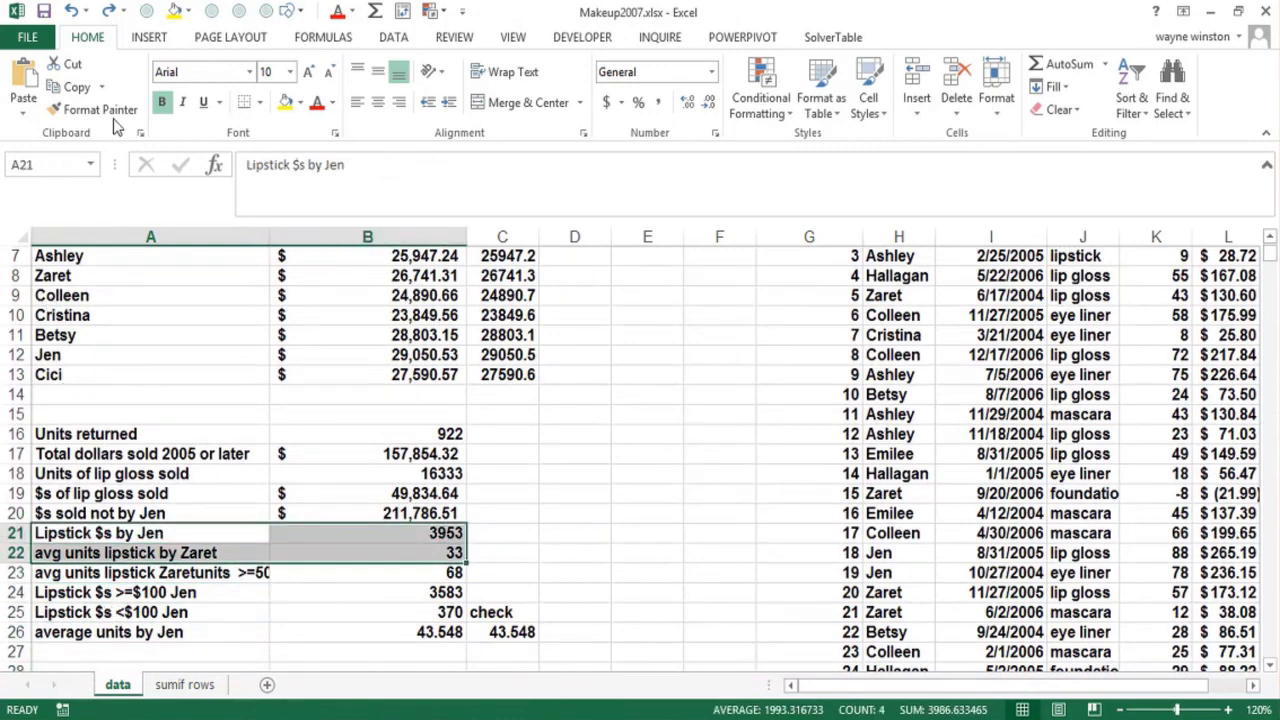
{"action": "left_click", "coordinate": [175, 12]}
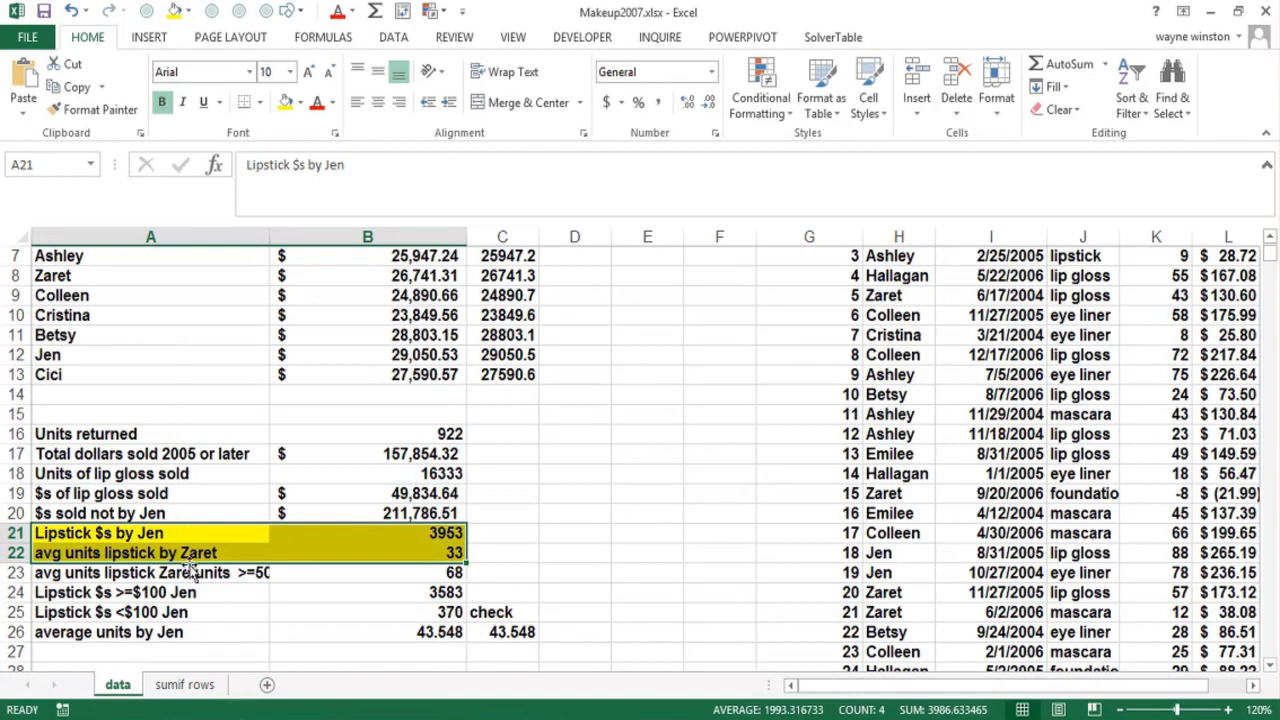
Check the salesperson and product entries in row 22 of the sales data against the two conditions described in A21
{"action": "left_click", "coordinate": [890, 514]}
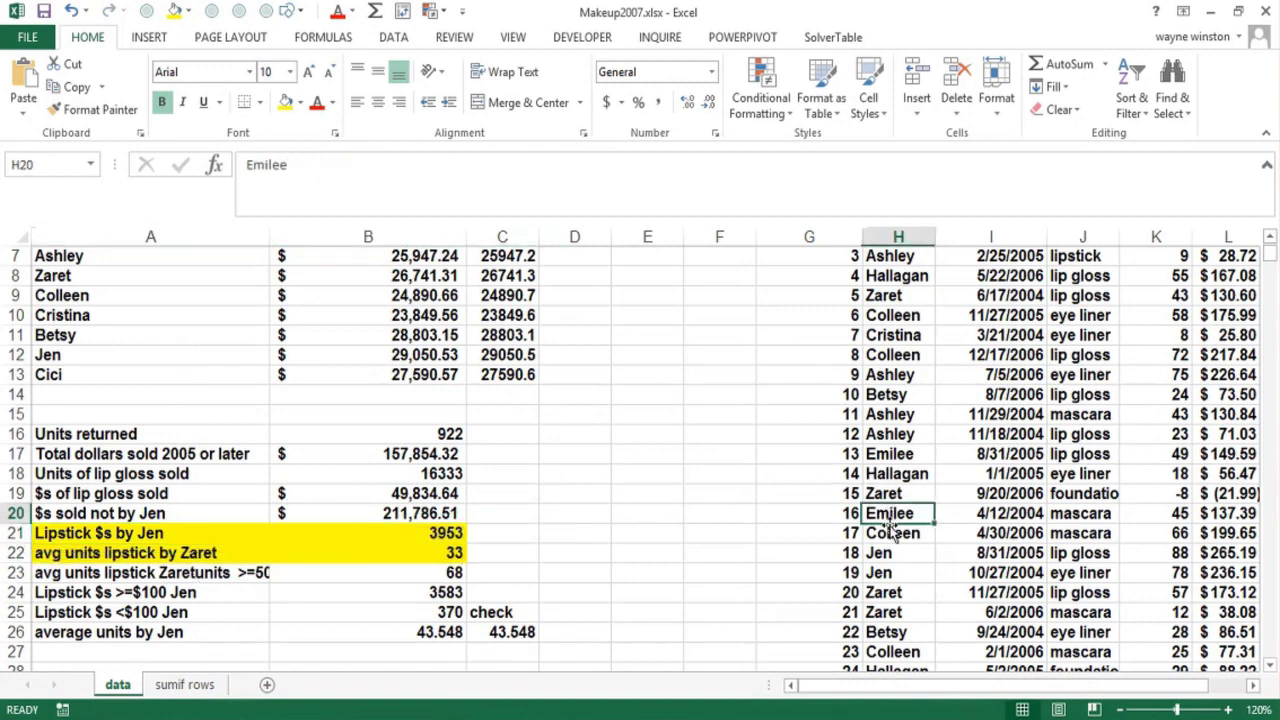
{"action": "left_click", "coordinate": [894, 553]}
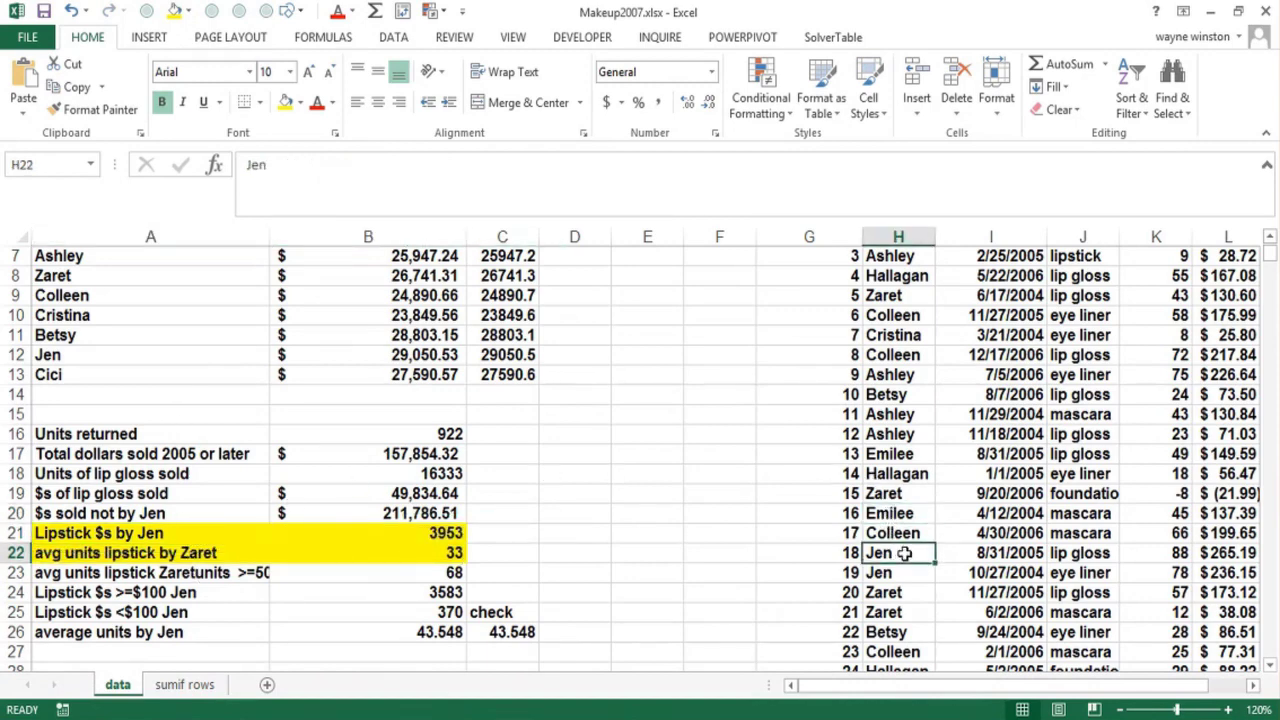
{"action": "left_click", "coordinate": [1080, 562]}
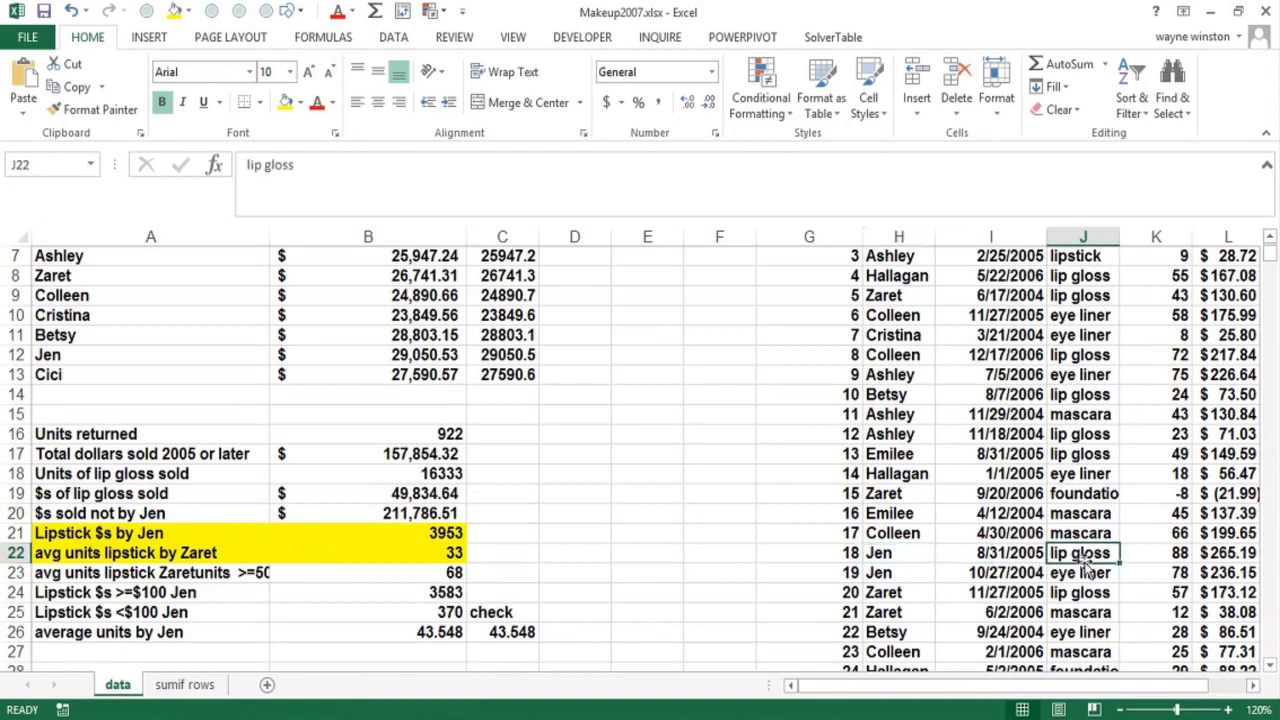
Insert a SUMIFS function in cell C21 with the named range Dollars as its sum range
{"action": "left_click", "coordinate": [496, 533]}
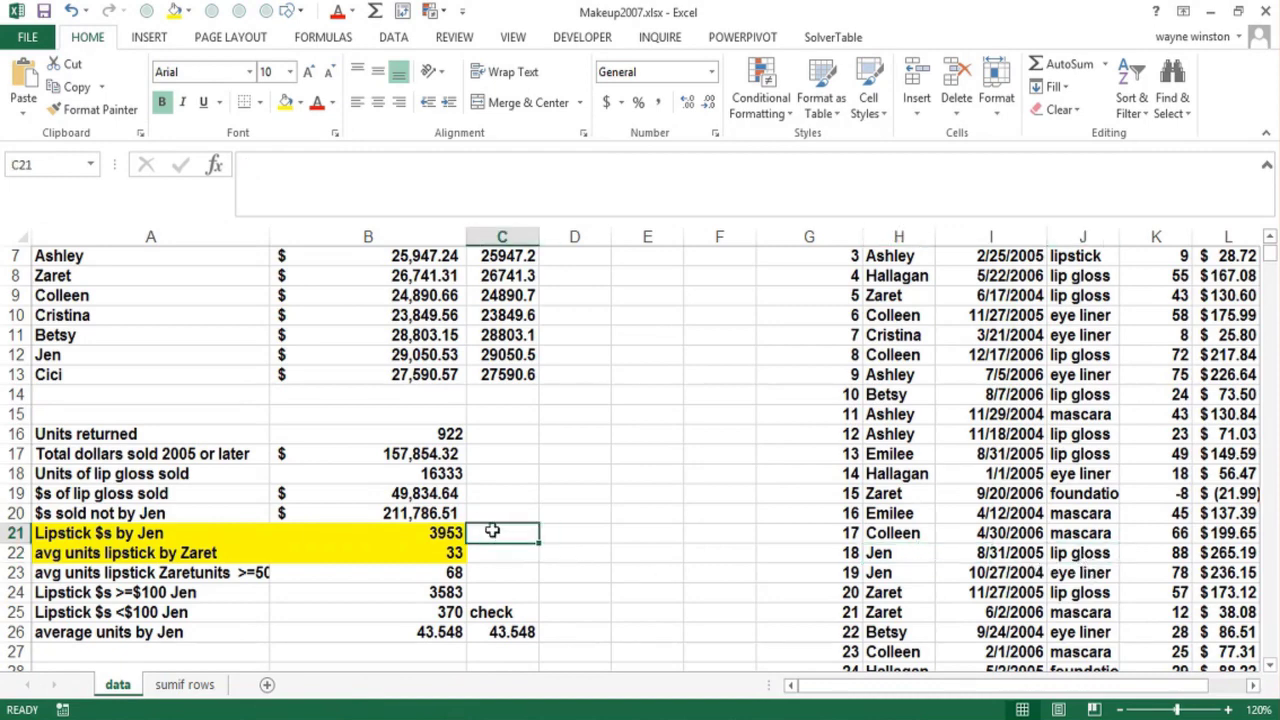
{"action": "left_click", "coordinate": [213, 166]}
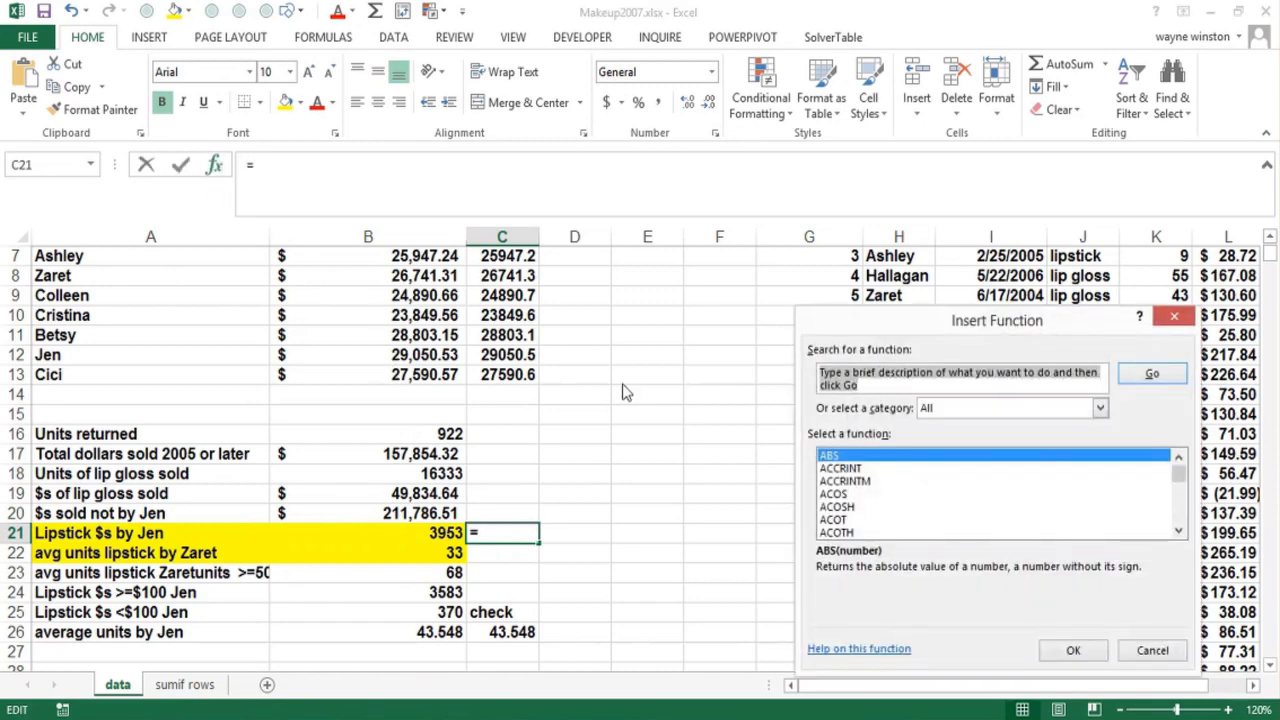
{"action": "left_click", "coordinate": [826, 495]}
{"action": "type", "text": "sumifs"}
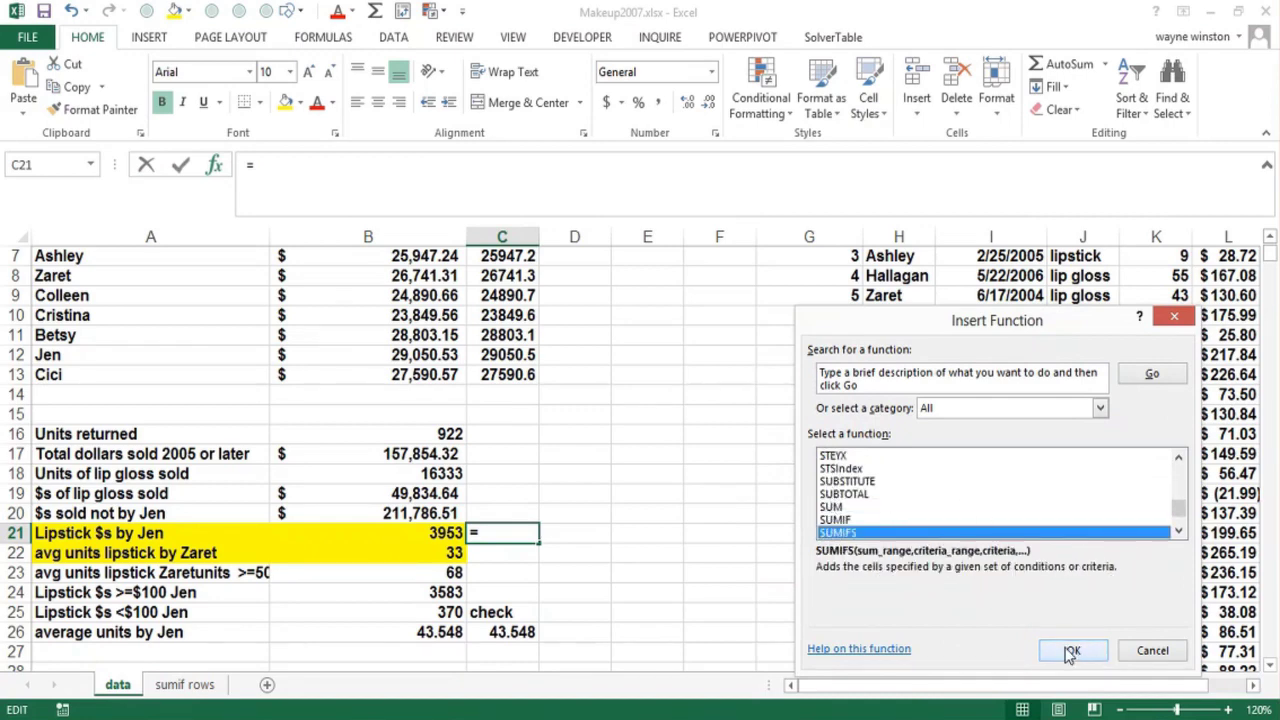
{"action": "left_click", "coordinate": [1075, 652]}
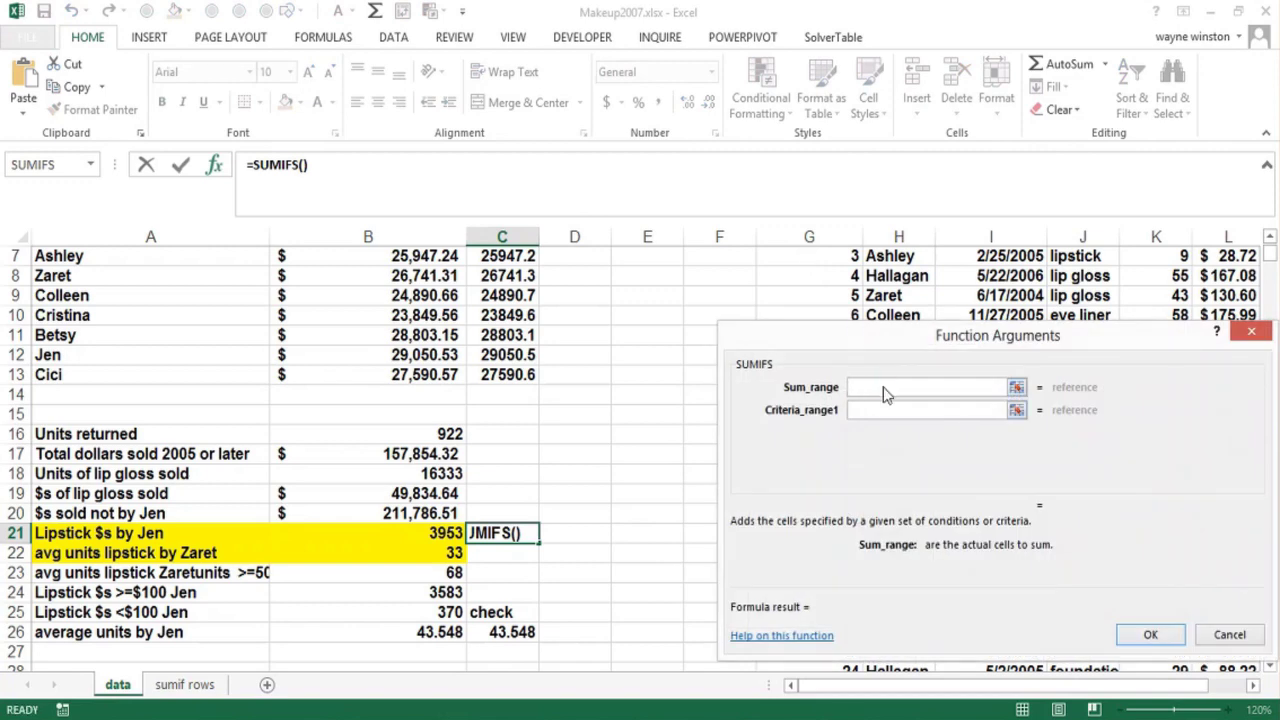
{"action": "key", "text": "F3"}
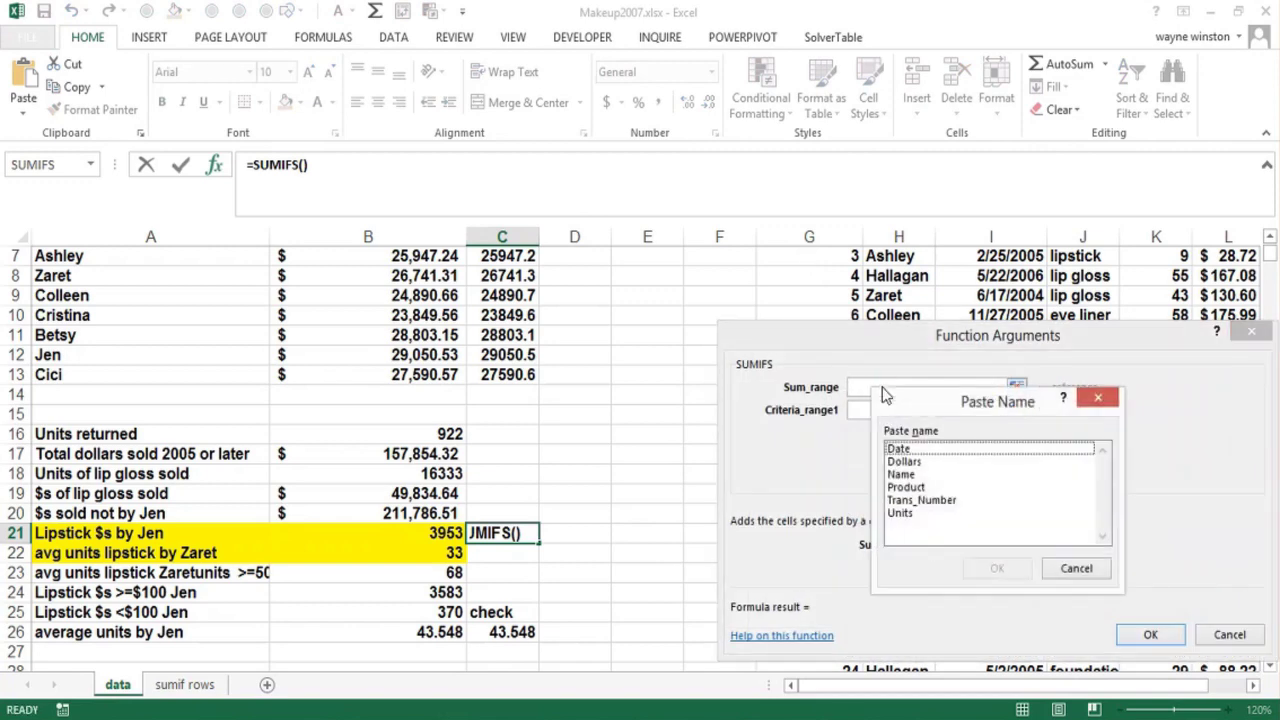
{"action": "left_click", "coordinate": [900, 462]}
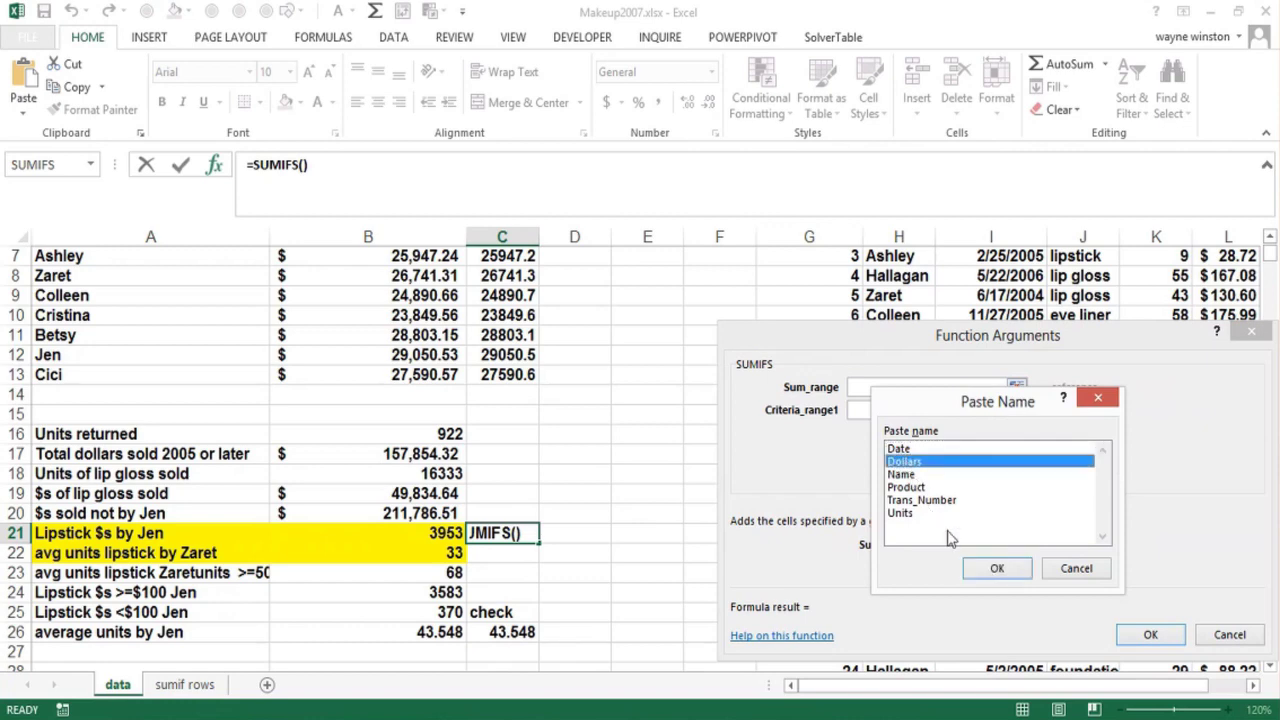
{"action": "left_click", "coordinate": [997, 568]}
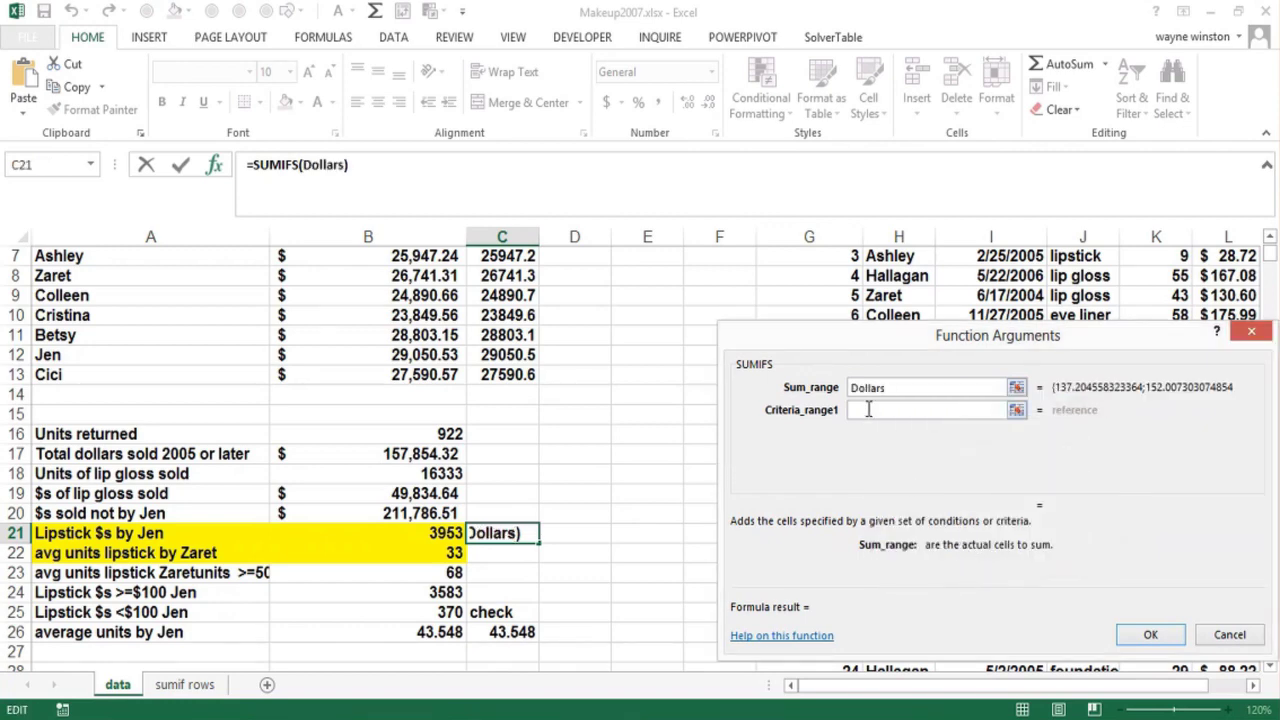
Set the first SUMIFS condition to the named range Name, with the first name of the salesperson in A21's label as the criterion
{"action": "left_click", "coordinate": [869, 409]}
{"action": "left_click", "coordinate": [862, 410]}
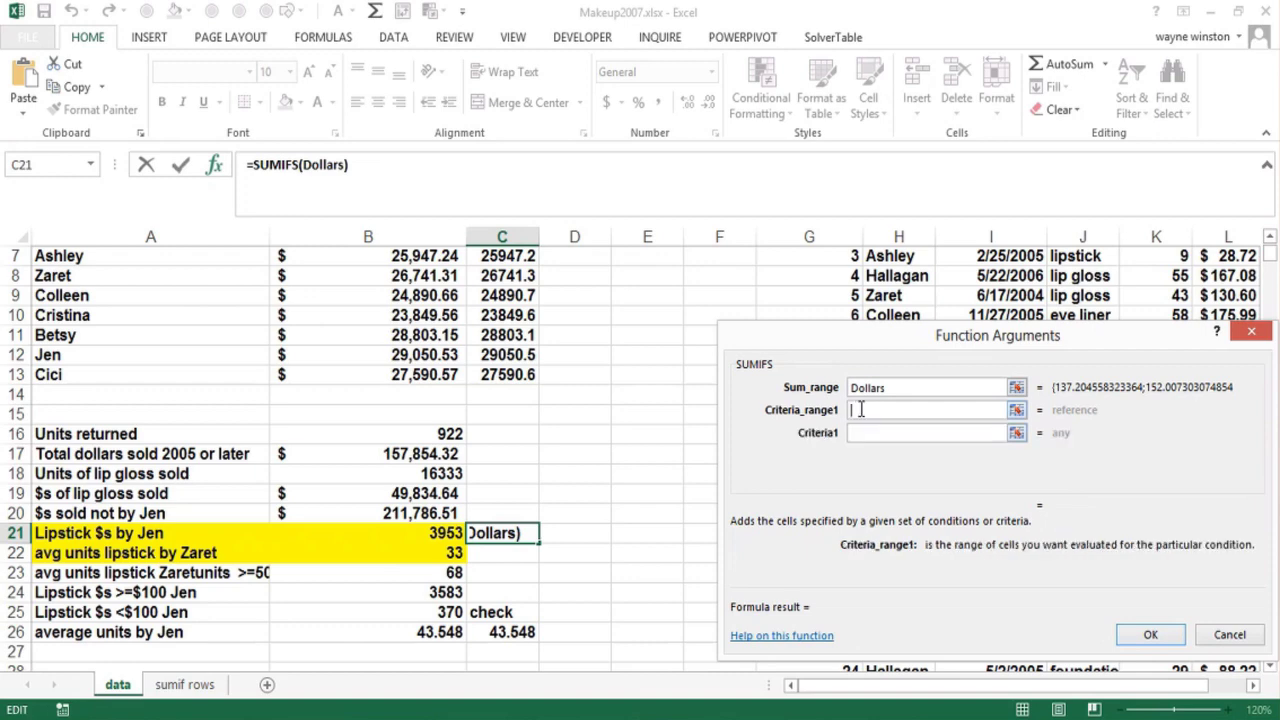
{"action": "key", "text": "F3"}
{"action": "left_click", "coordinate": [903, 475]}
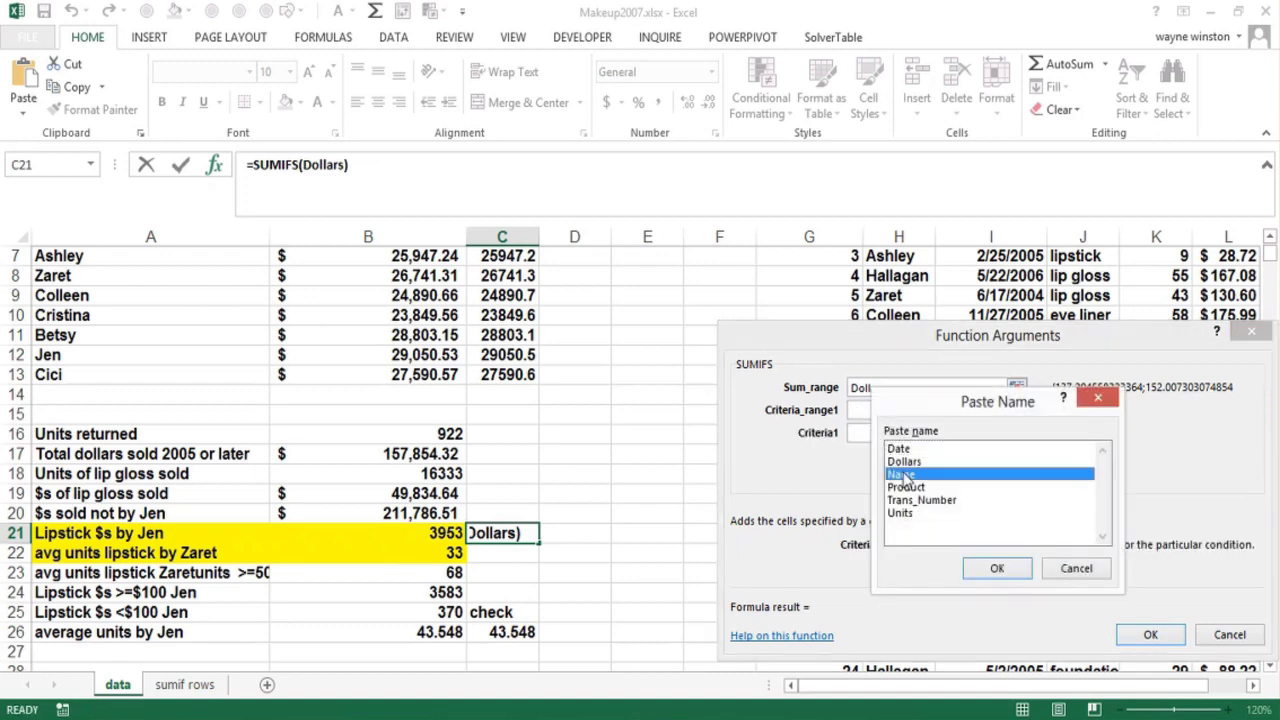
{"action": "left_click", "coordinate": [997, 568]}
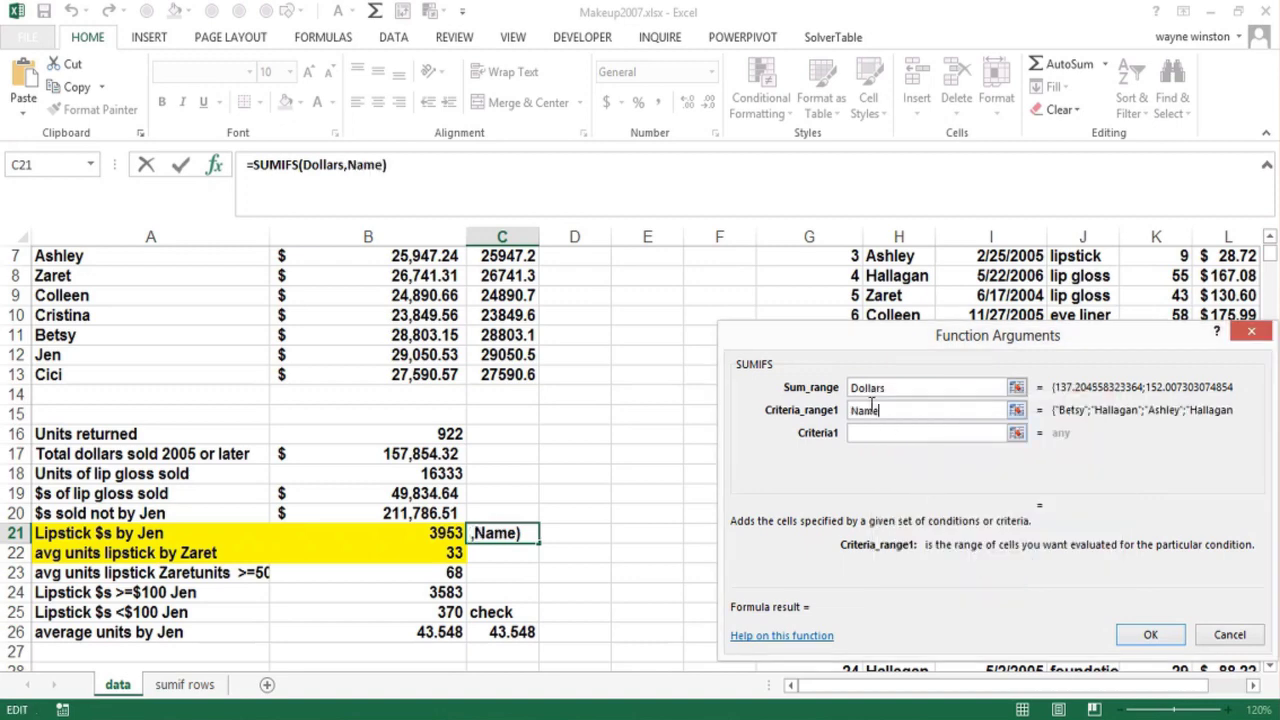
{"action": "left_click", "coordinate": [875, 437]}
{"action": "type", "text": "jen"}
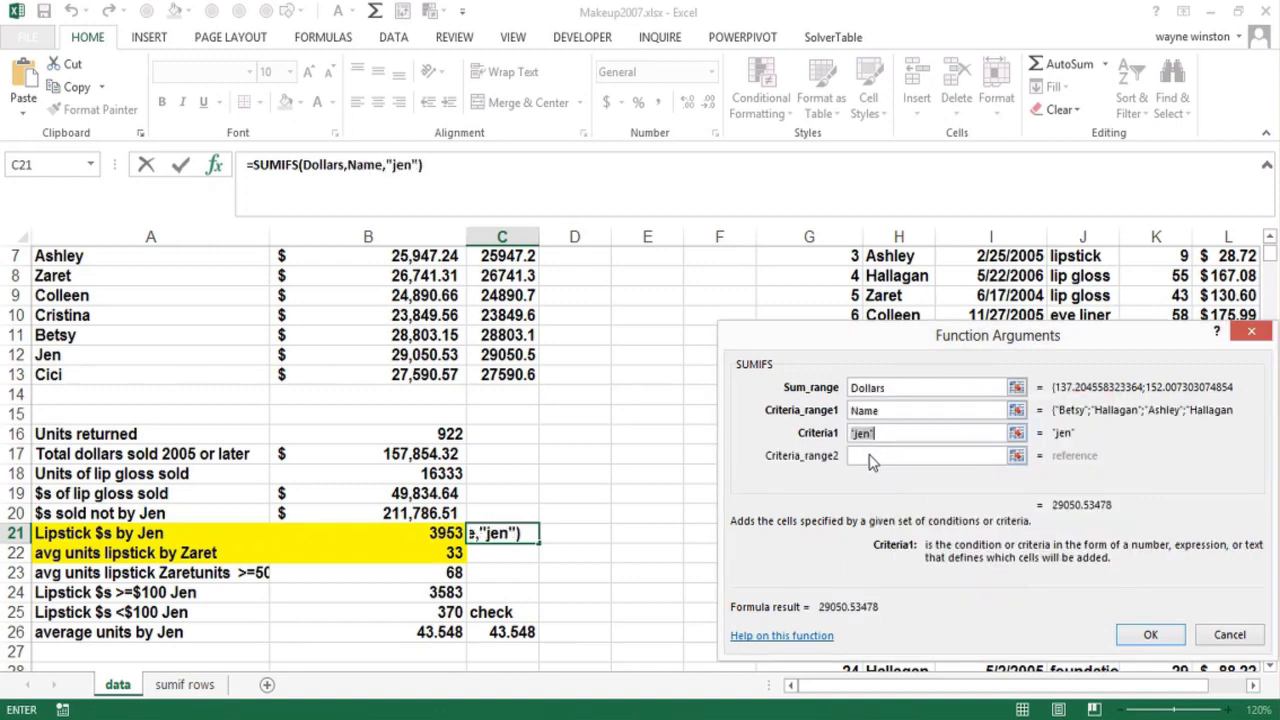
Add the named range Product with the criterion lipstick as the second condition and complete the SUMIFS function
{"action": "left_click", "coordinate": [868, 453]}
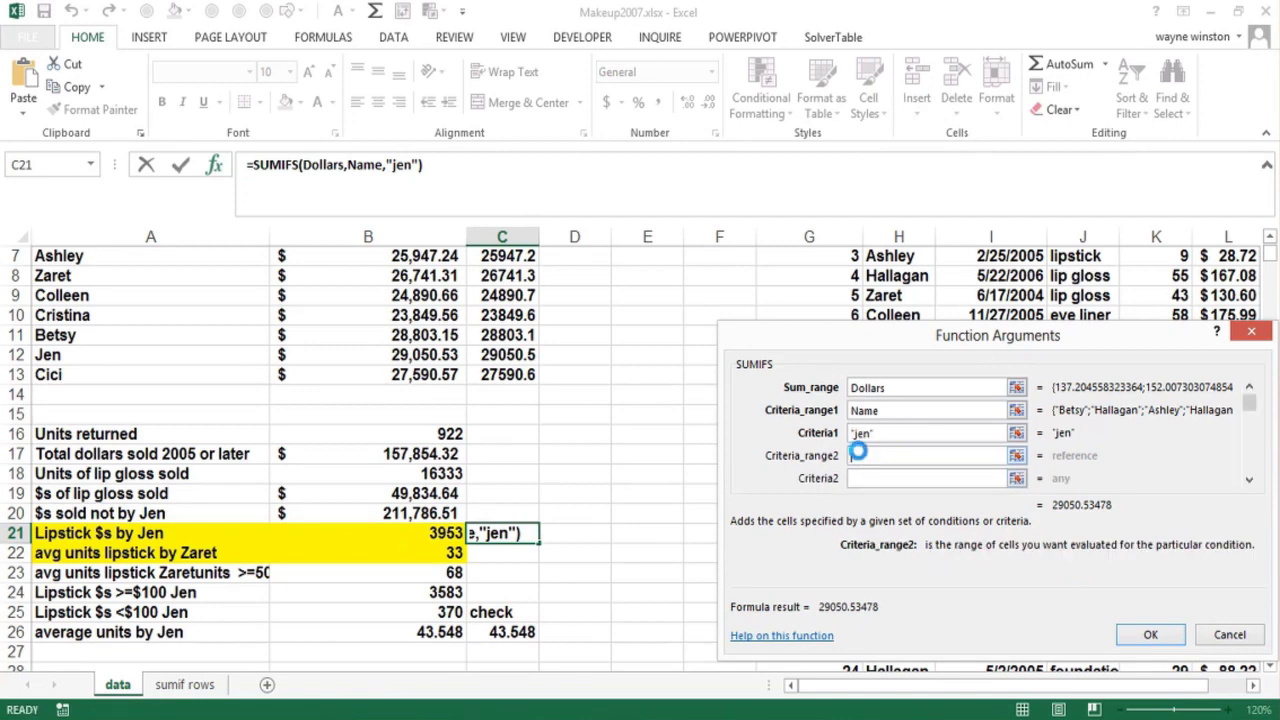
{"action": "key", "text": "F3"}
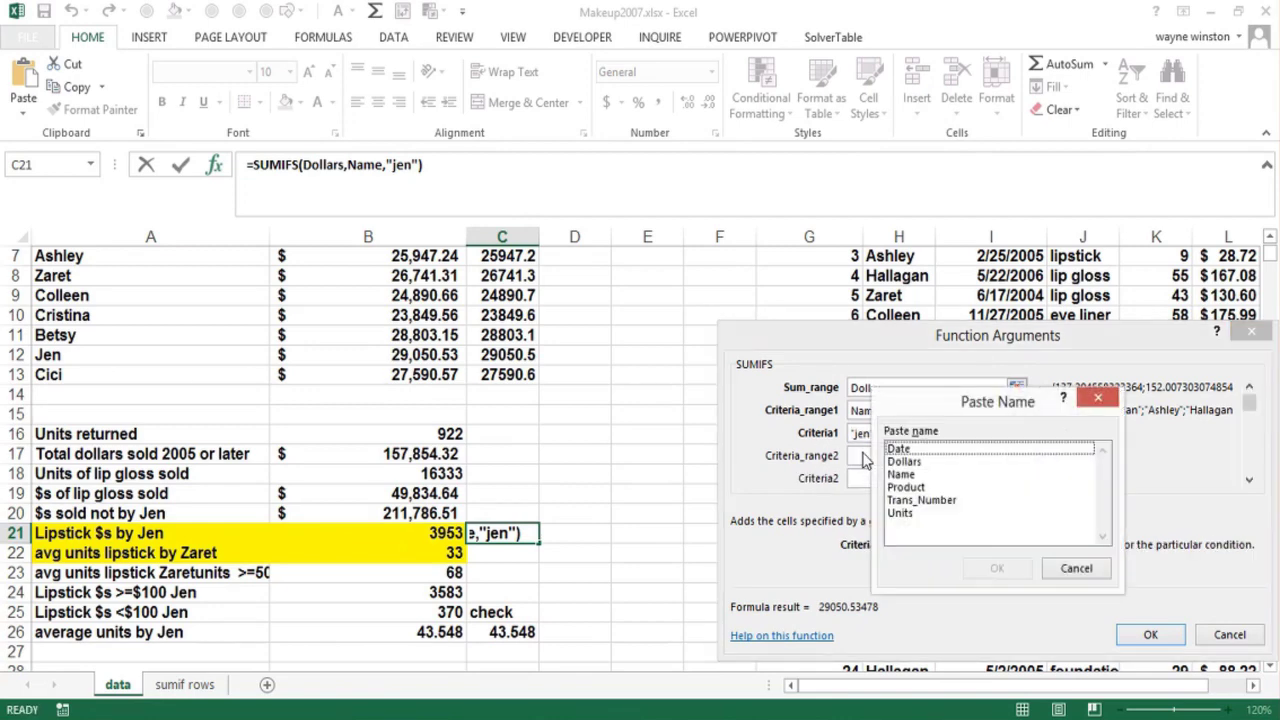
{"action": "left_click", "coordinate": [906, 488]}
{"action": "left_click", "coordinate": [997, 569]}
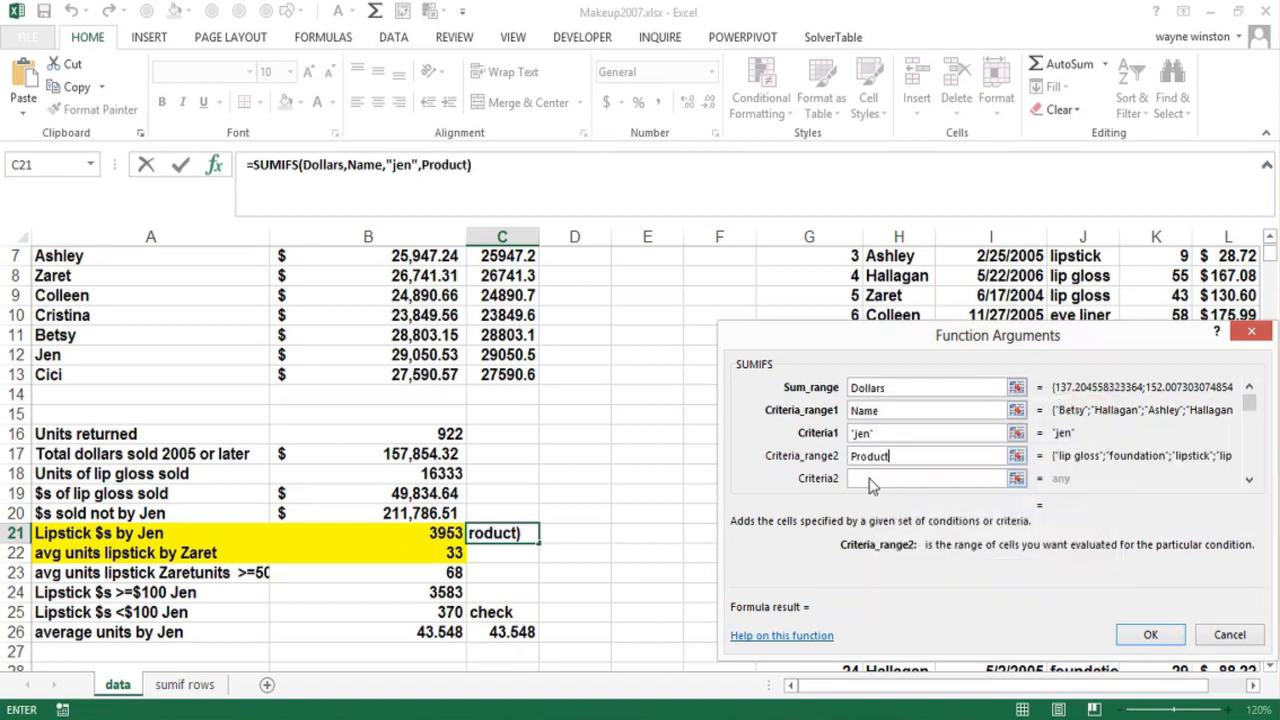
{"action": "left_click", "coordinate": [870, 480]}
{"action": "type", "text": "lipstick"}
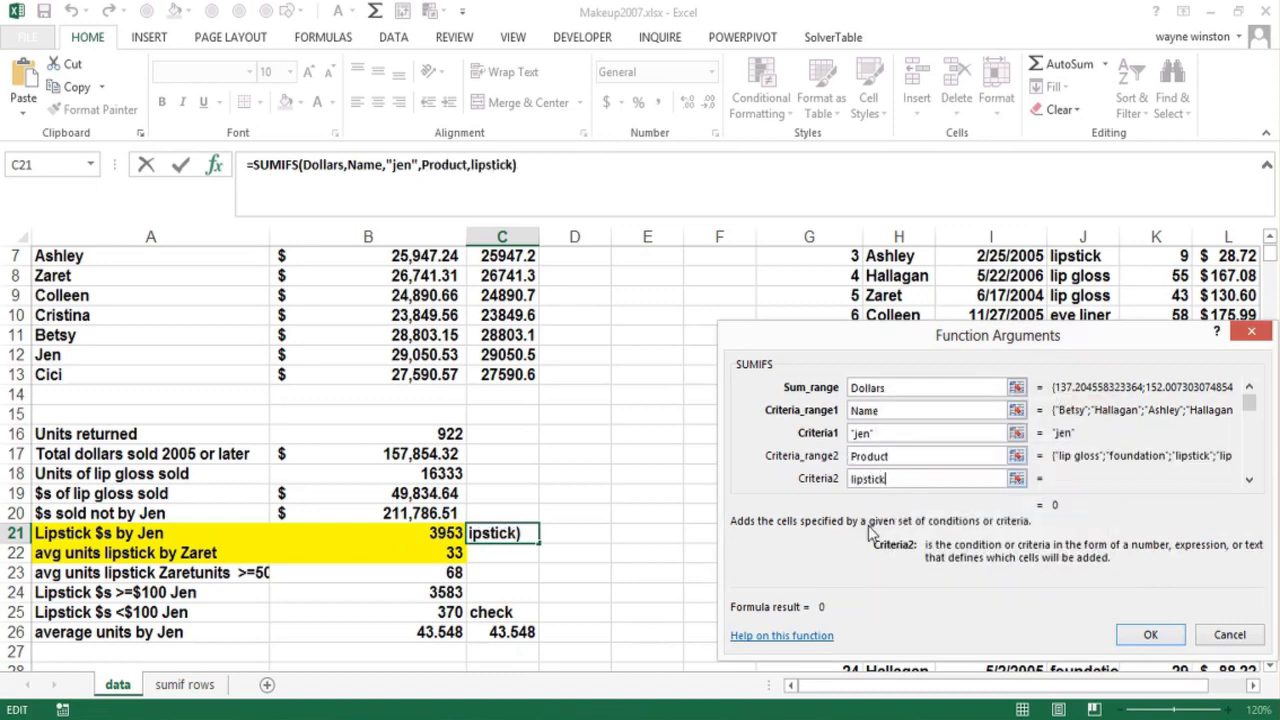
{"action": "left_click", "coordinate": [1148, 636]}
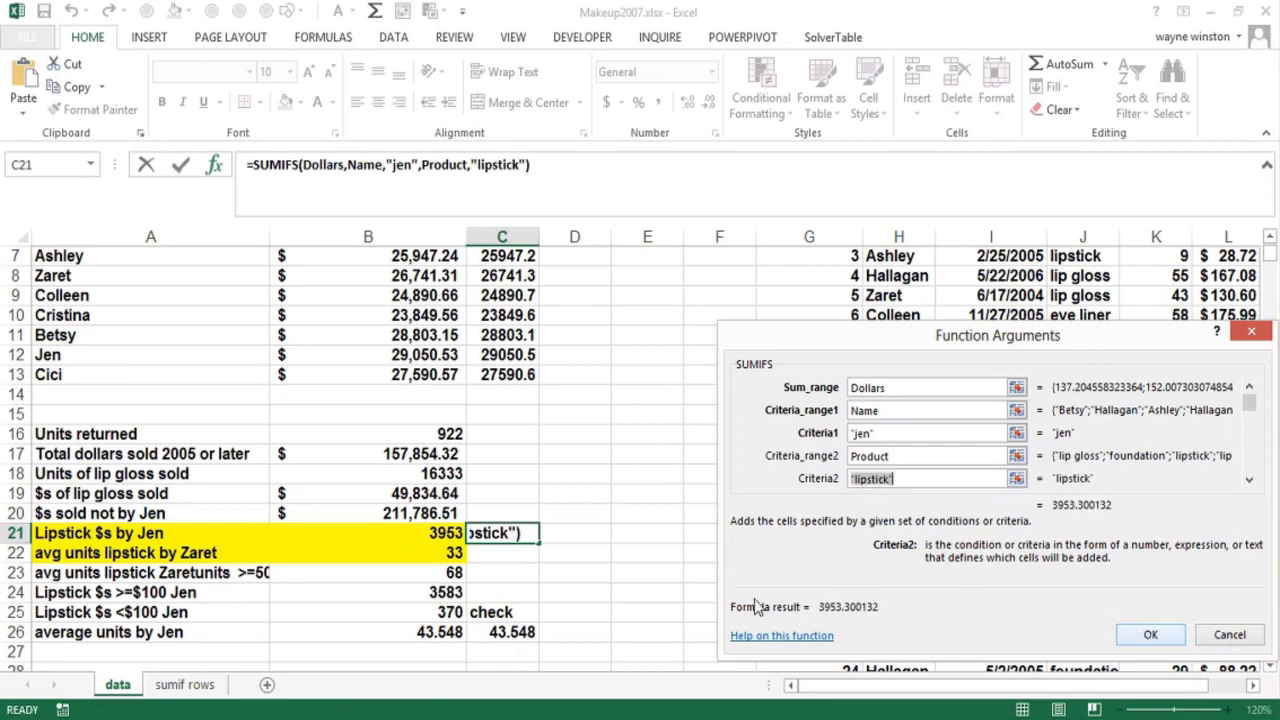
Review the completed SUMIFS formula in C21 and move to the empty cell C22 below it
{"action": "double_click", "coordinate": [492, 531]}
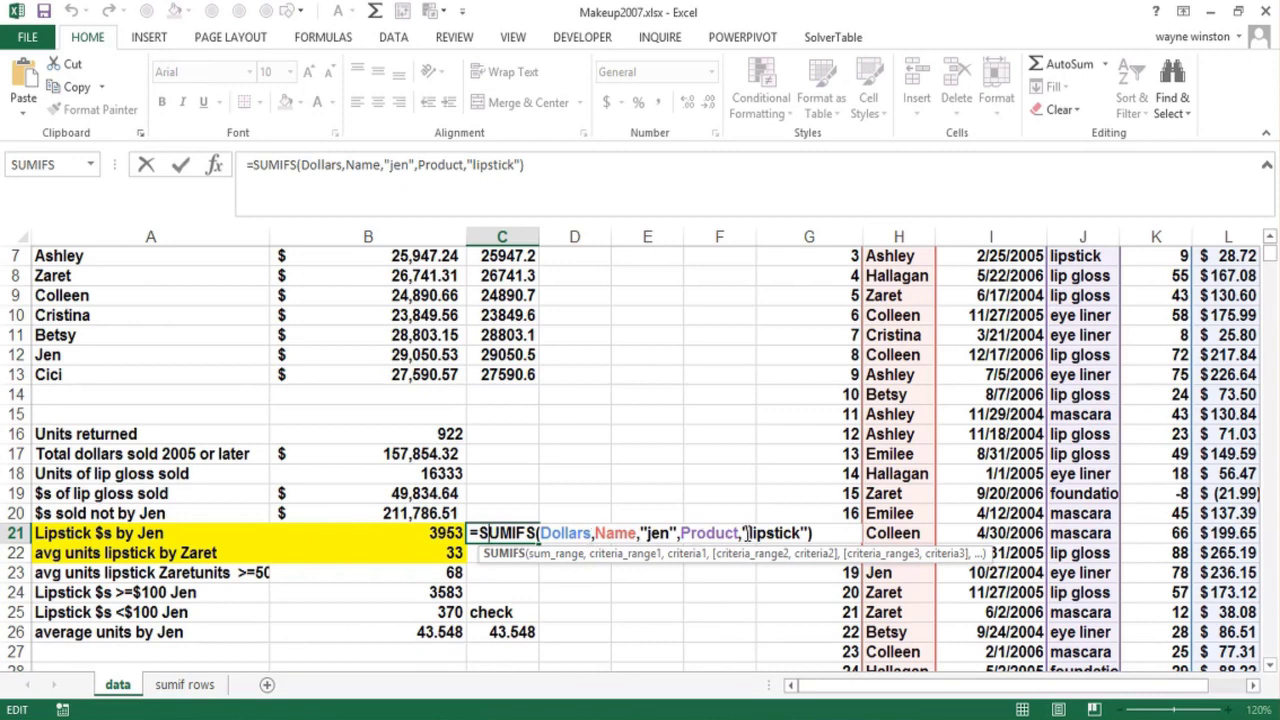
{"action": "left_click", "coordinate": [487, 566]}
{"action": "key", "text": "Down"}
{"action": "key", "text": "Up"}
{"action": "key", "text": "Up"}
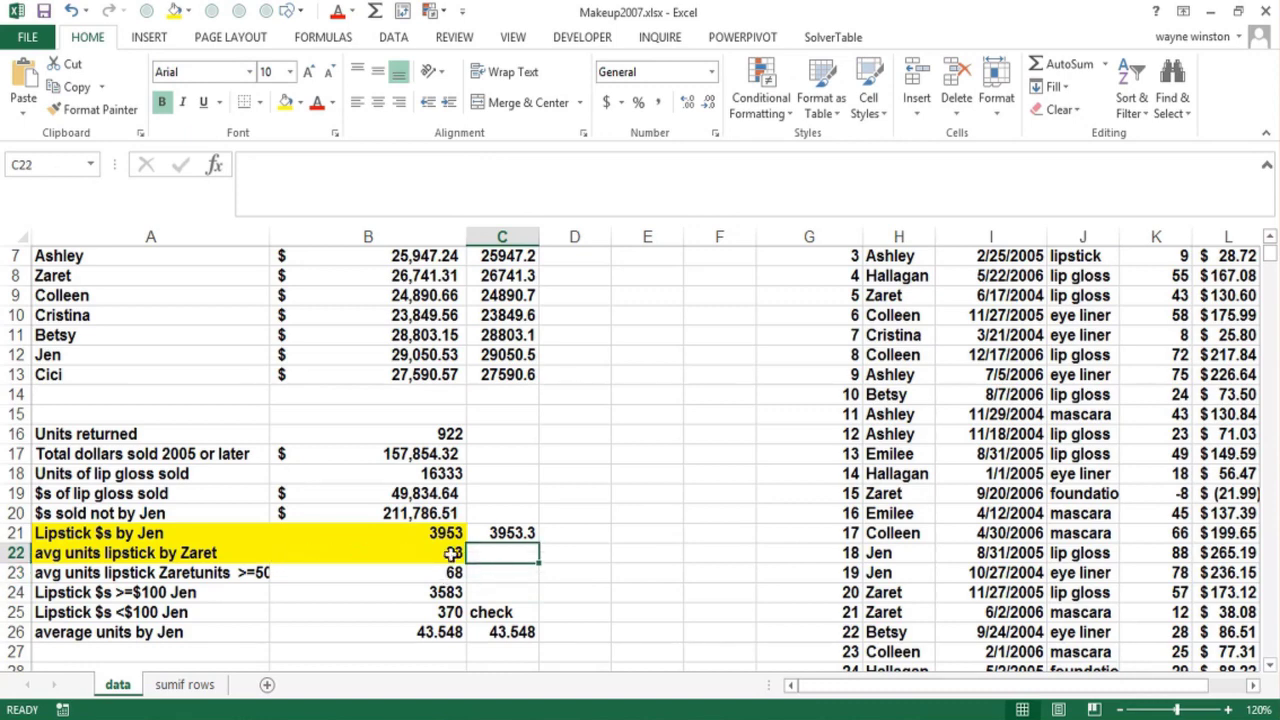
Widen column A enough to fit the long label in A23
{"action": "left_click", "coordinate": [902, 531]}
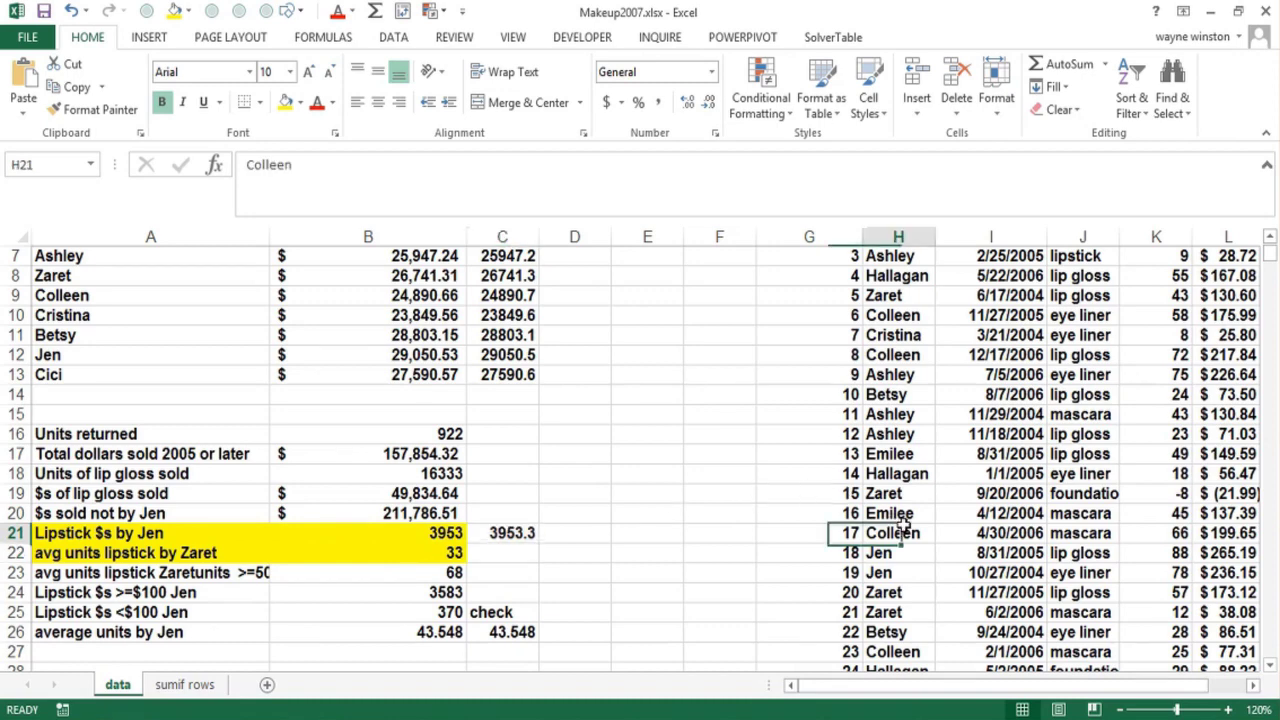
{"action": "left_click", "coordinate": [1096, 494]}
{"action": "left_click", "coordinate": [1150, 493]}
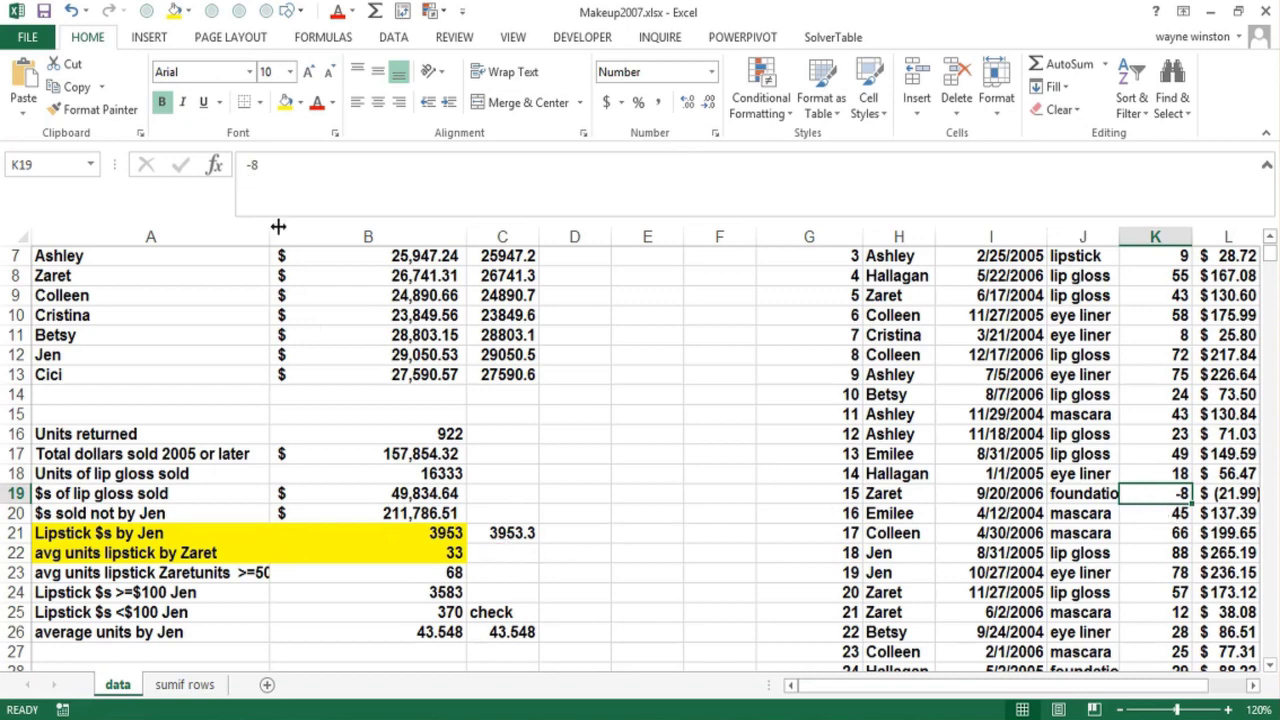
{"action": "left_click_drag", "start_coordinate": [270, 237], "coordinate": [303, 253]}
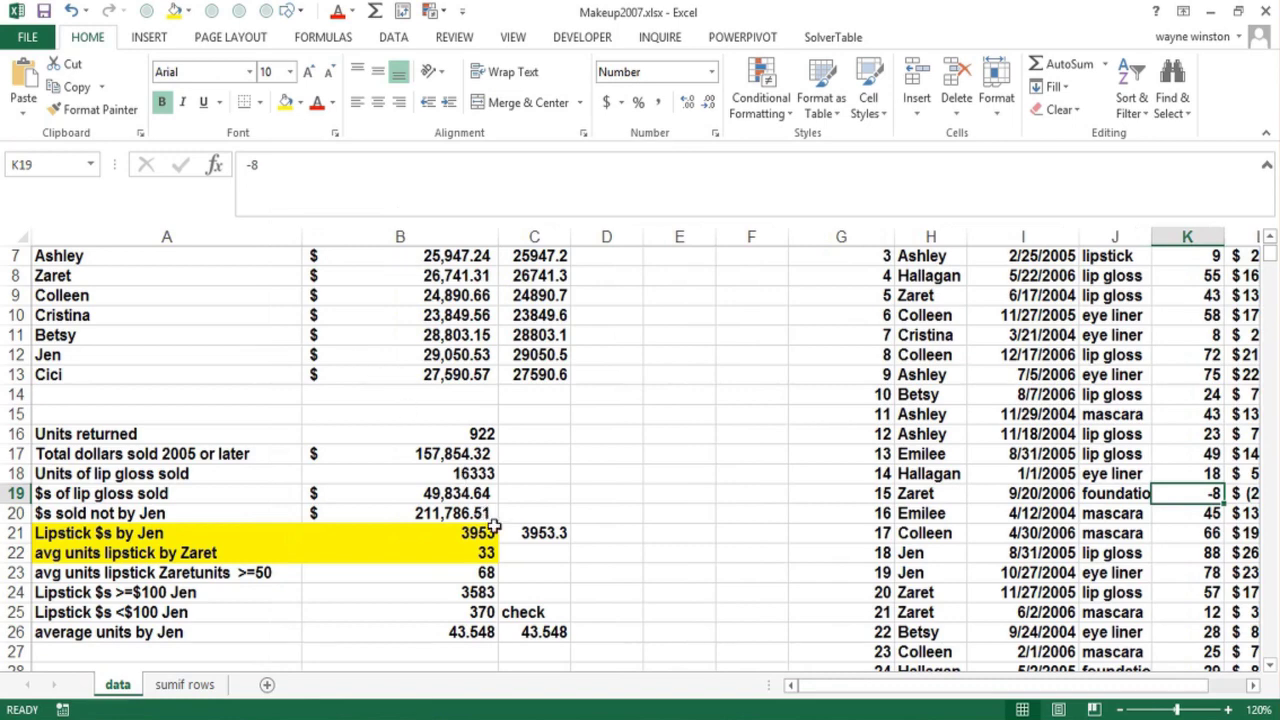
Insert the AVERAGEIFS function in cell C22, beside the average lipstick units result
{"action": "left_click", "coordinate": [528, 551]}
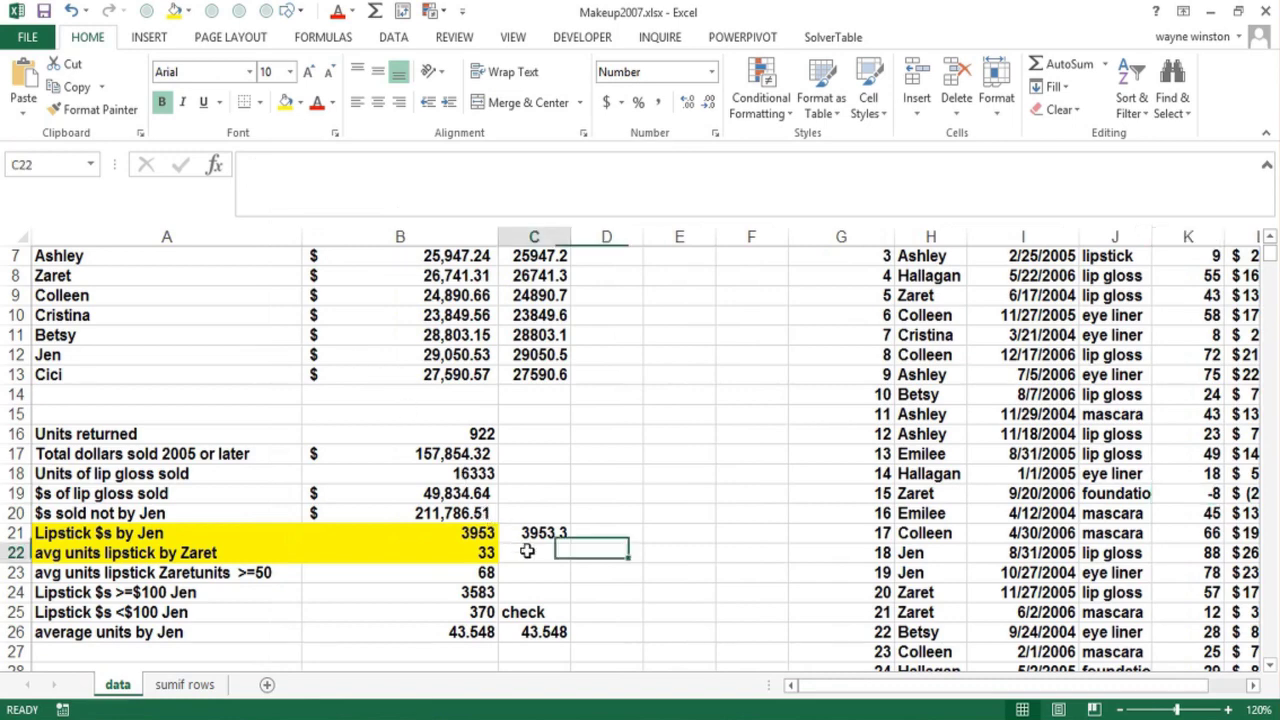
{"action": "left_click", "coordinate": [217, 167]}
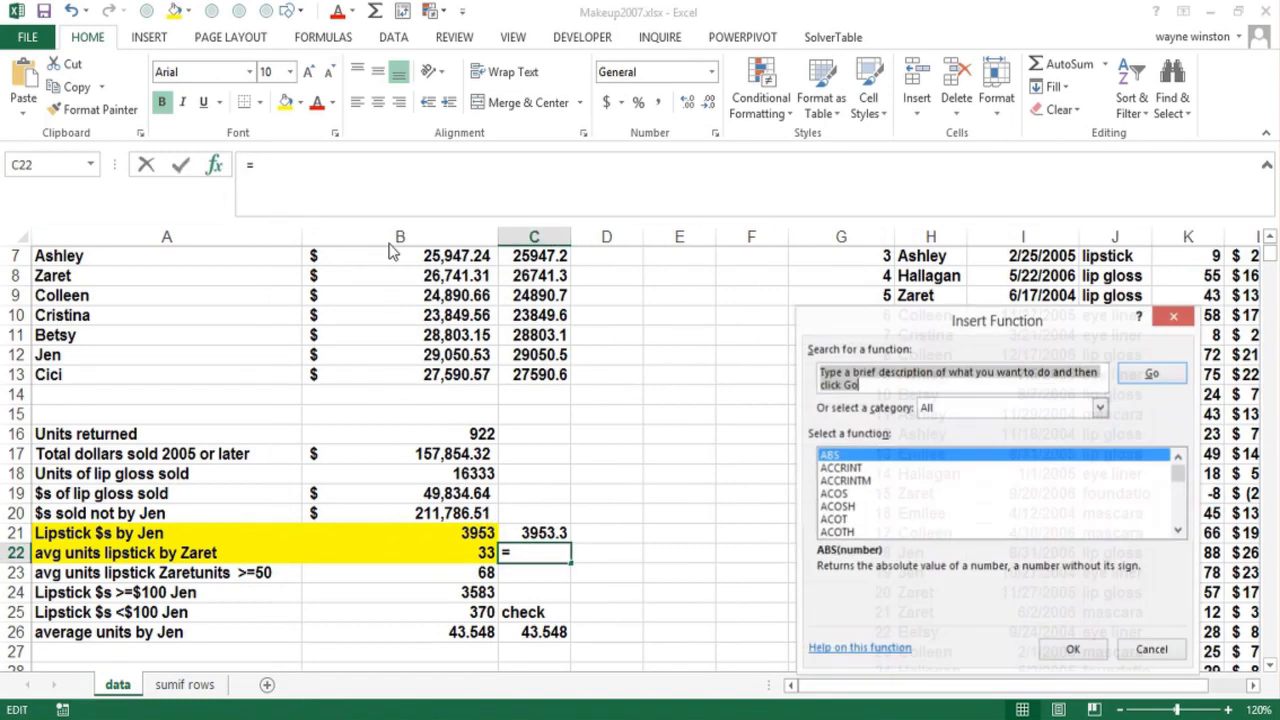
{"action": "left_click", "coordinate": [835, 506]}
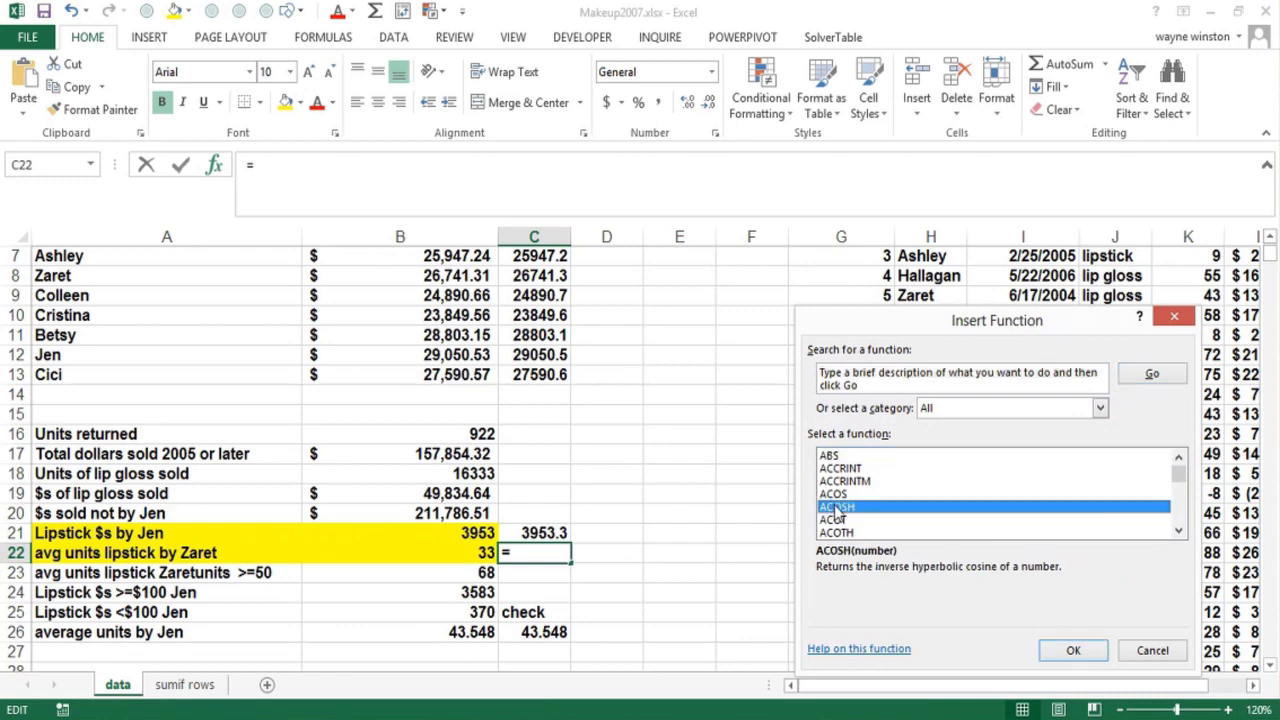
{"action": "type", "text": "aver"}
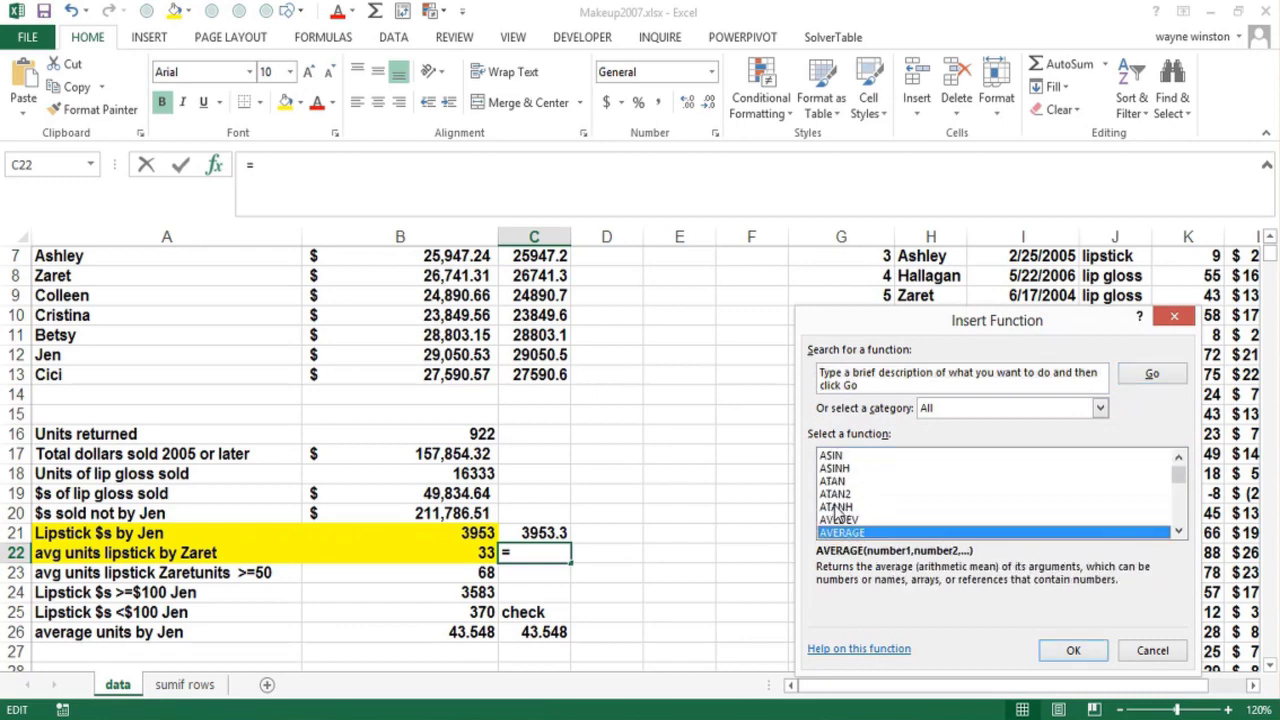
{"action": "left_click", "coordinate": [1179, 532]}
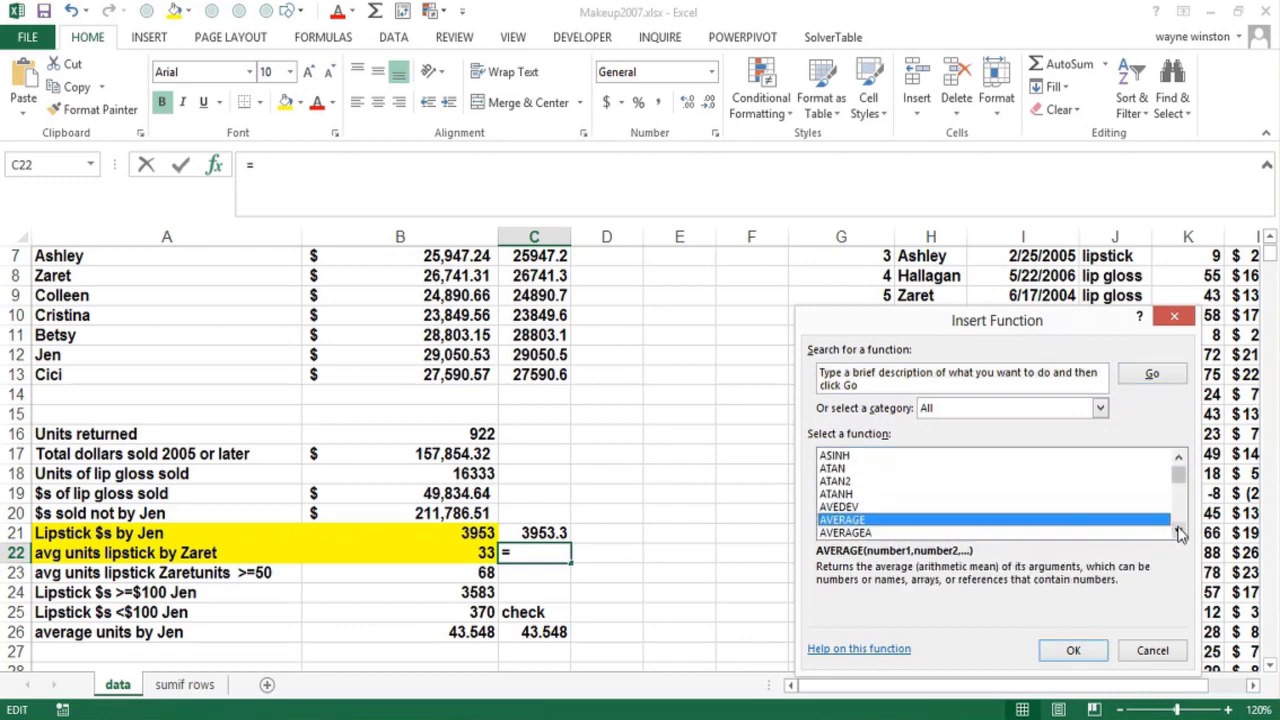
{"action": "left_click", "coordinate": [1179, 532]}
{"action": "left_click", "coordinate": [1179, 532]}
{"action": "left_click", "coordinate": [1179, 532]}
{"action": "double_click", "coordinate": [866, 507]}
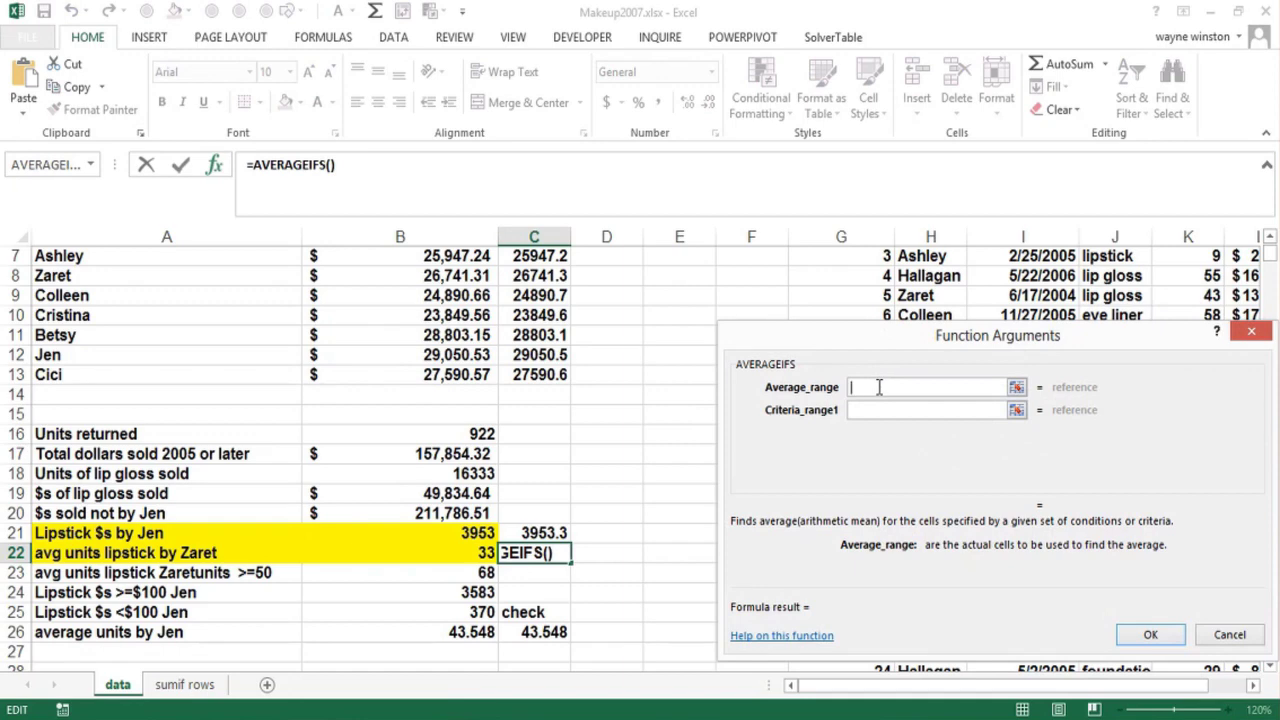
Set the average range of the AVERAGEIFS function to the named range Units
{"action": "key", "text": "F3"}
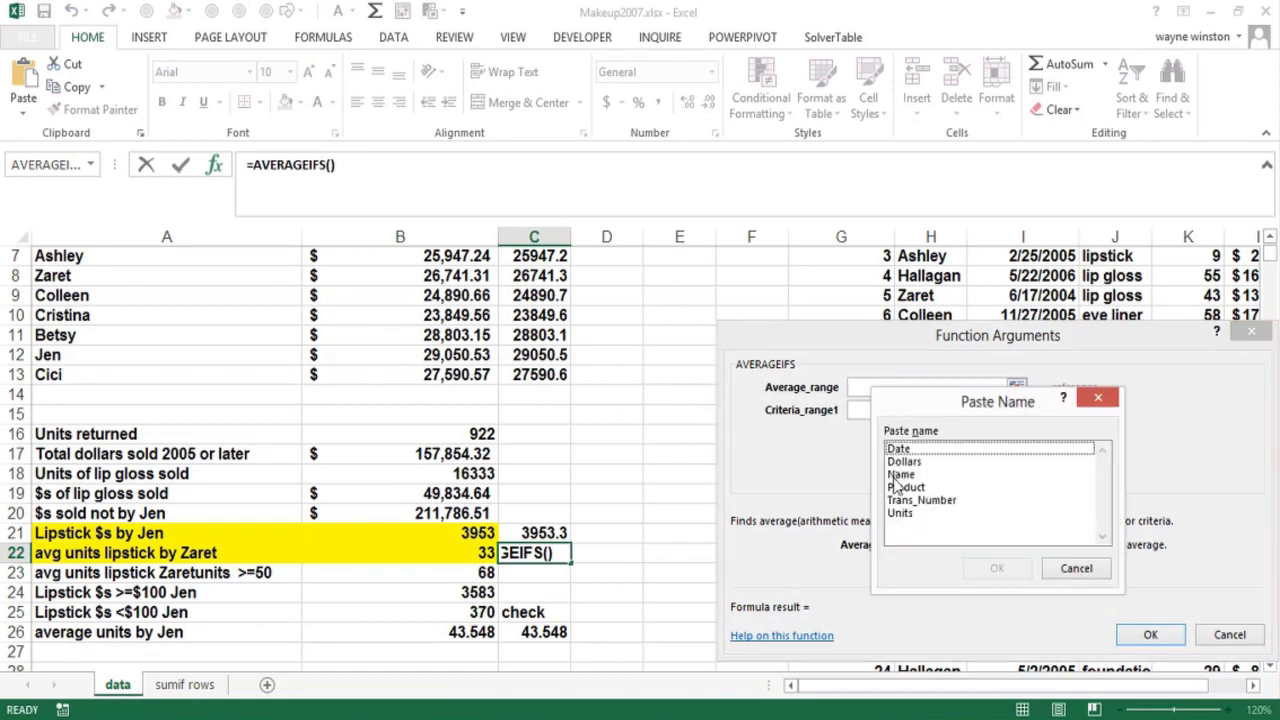
{"action": "left_click", "coordinate": [898, 513]}
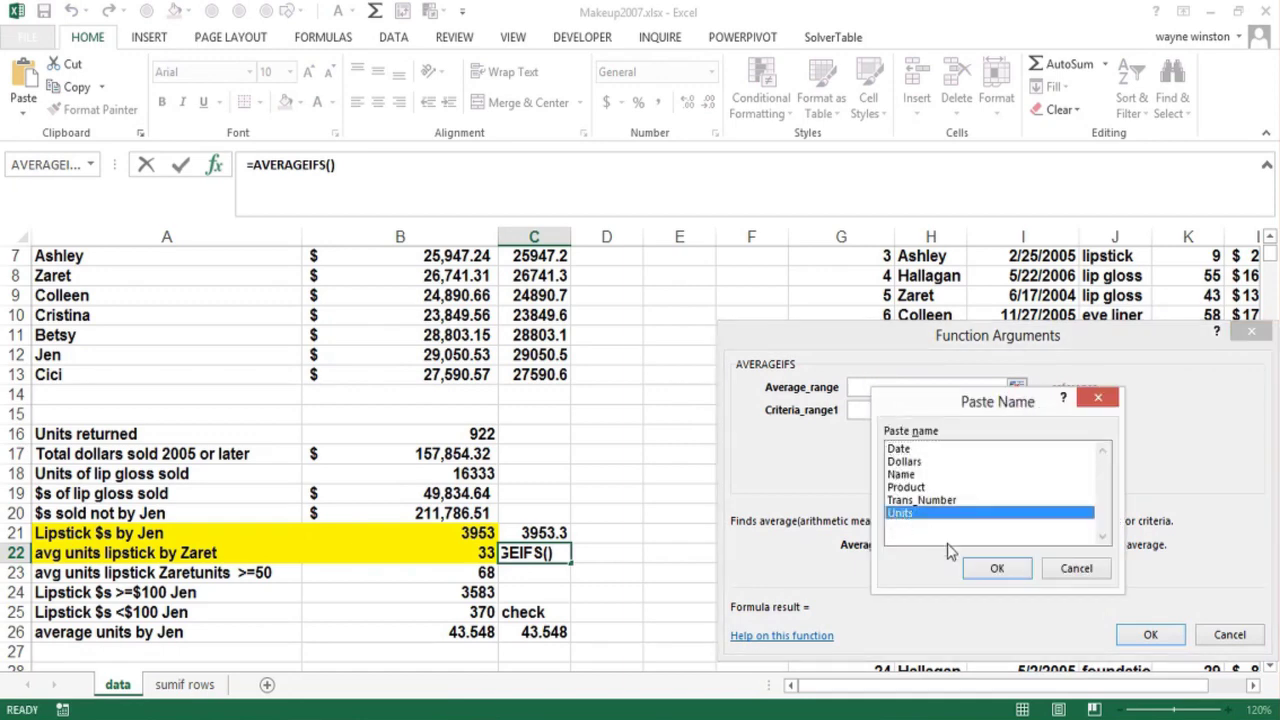
{"action": "left_click", "coordinate": [987, 576]}
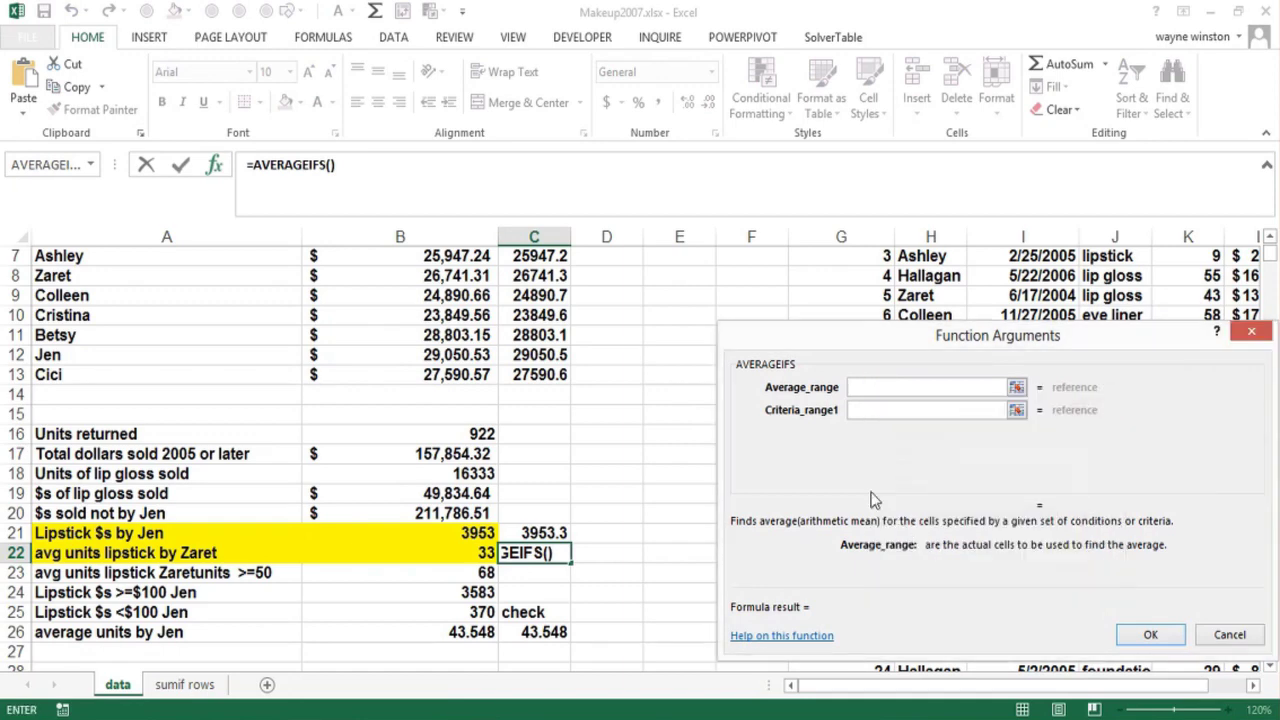
Set the first AVERAGEIFS condition to the named range Name, with the salesperson named in A22's label as the criterion
{"action": "left_click", "coordinate": [865, 409]}
{"action": "key", "text": "F3"}
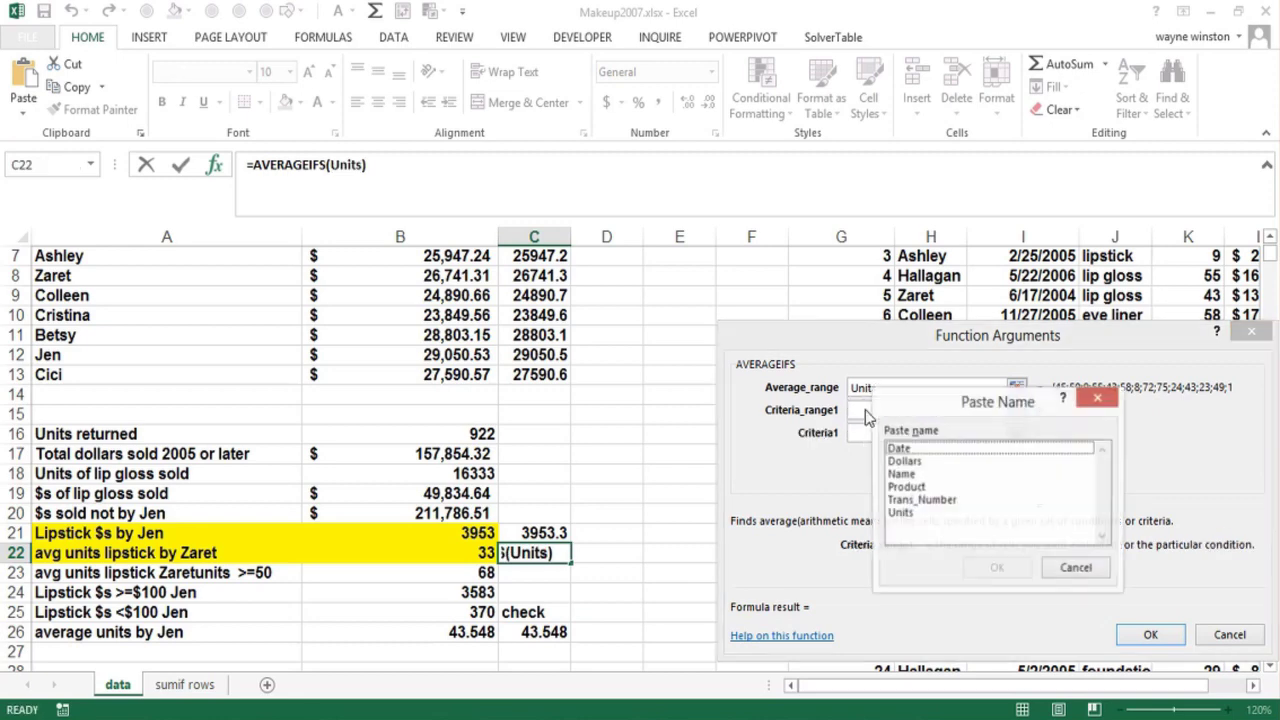
{"action": "left_click", "coordinate": [900, 474]}
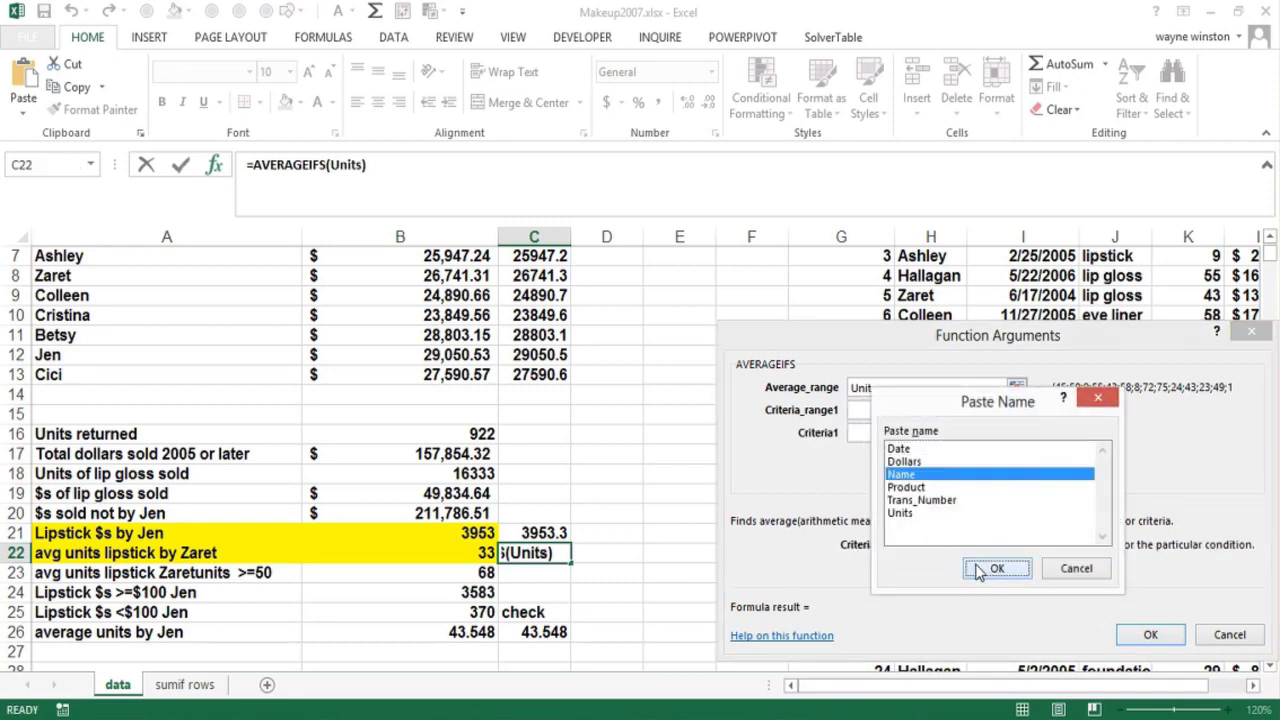
{"action": "left_click", "coordinate": [978, 570]}
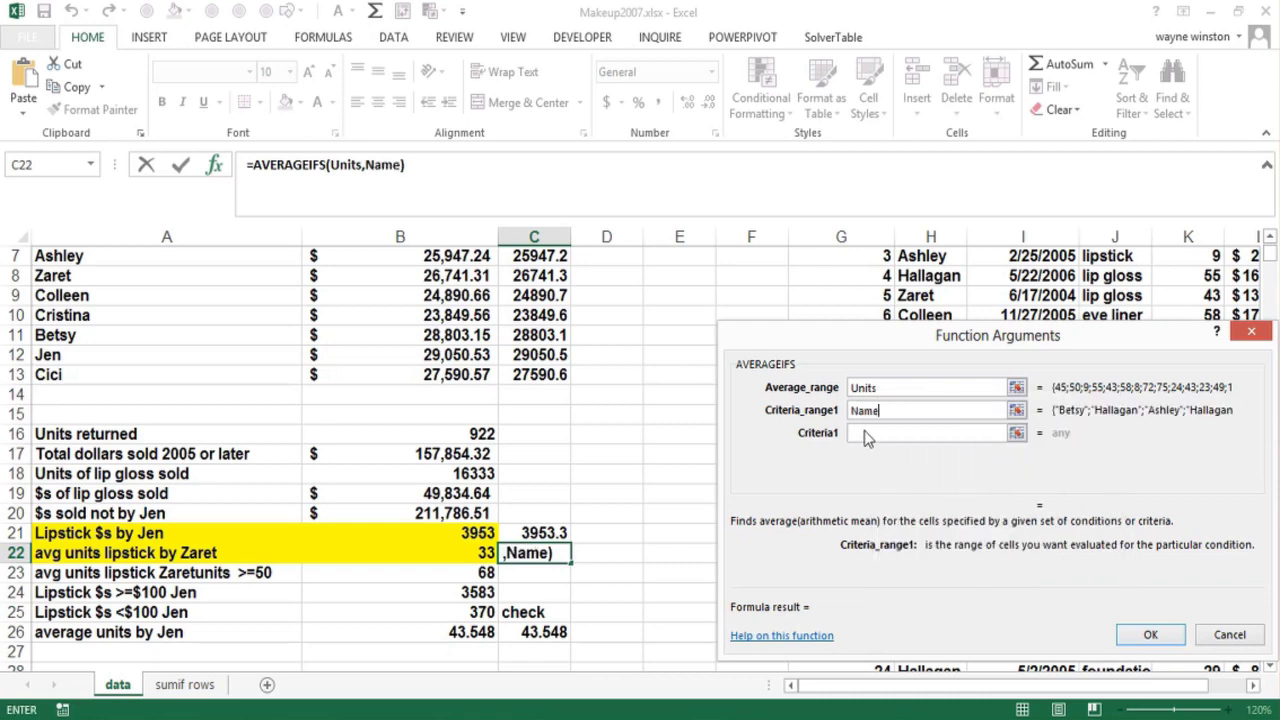
{"action": "left_click", "coordinate": [864, 434]}
{"action": "type", "text": "zaret"}
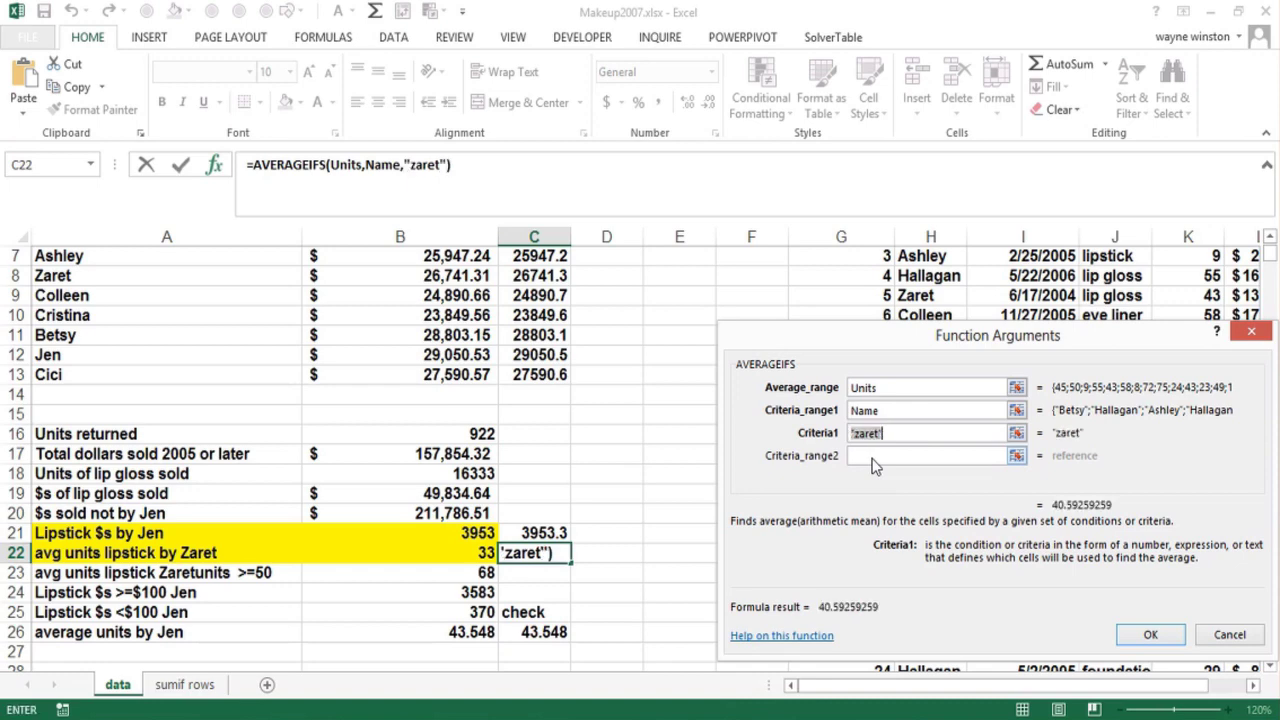
Add the named range Product with the criterion lipstick as the second condition and complete the AVERAGEIFS function
{"action": "left_click", "coordinate": [873, 456]}
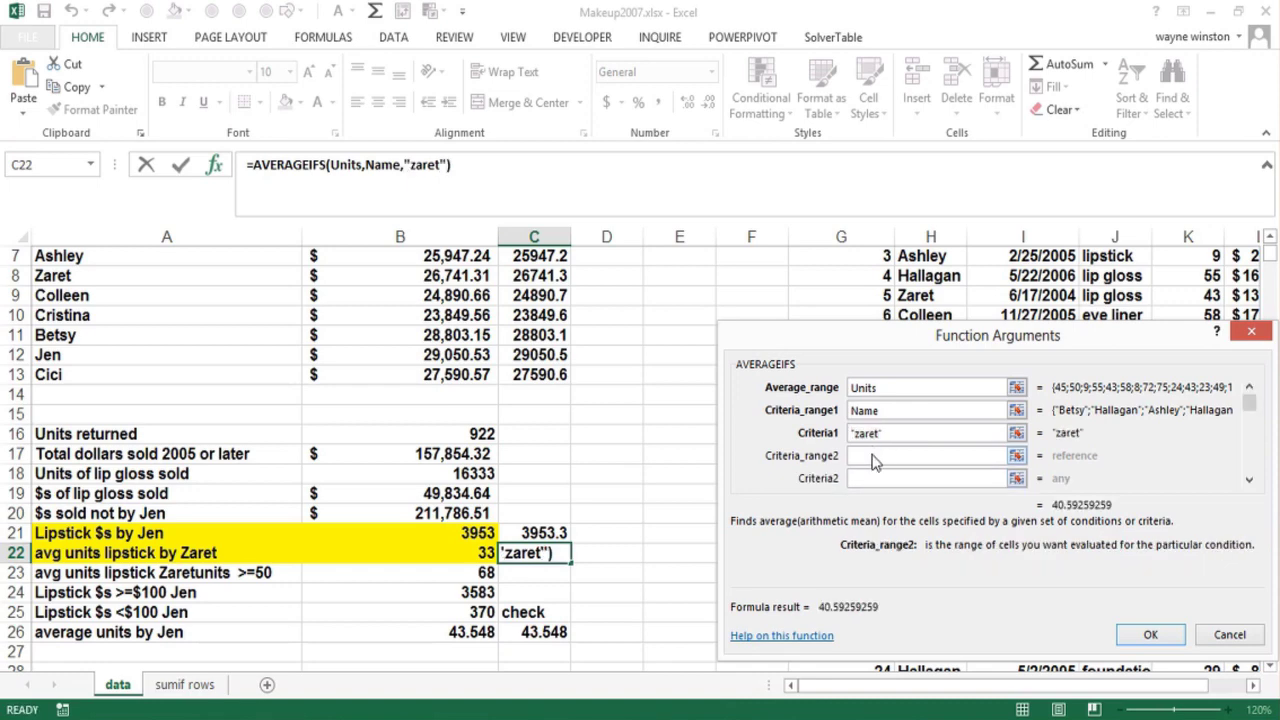
{"action": "key", "text": "F3"}
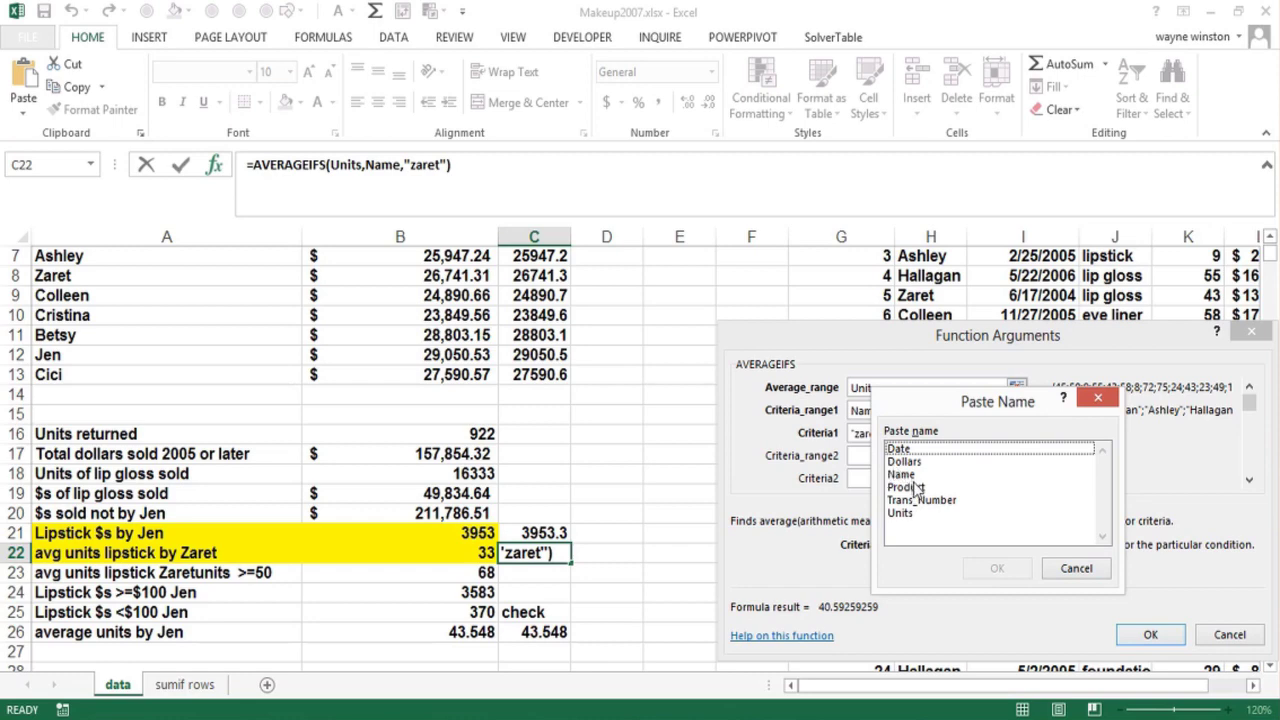
{"action": "left_click", "coordinate": [917, 489]}
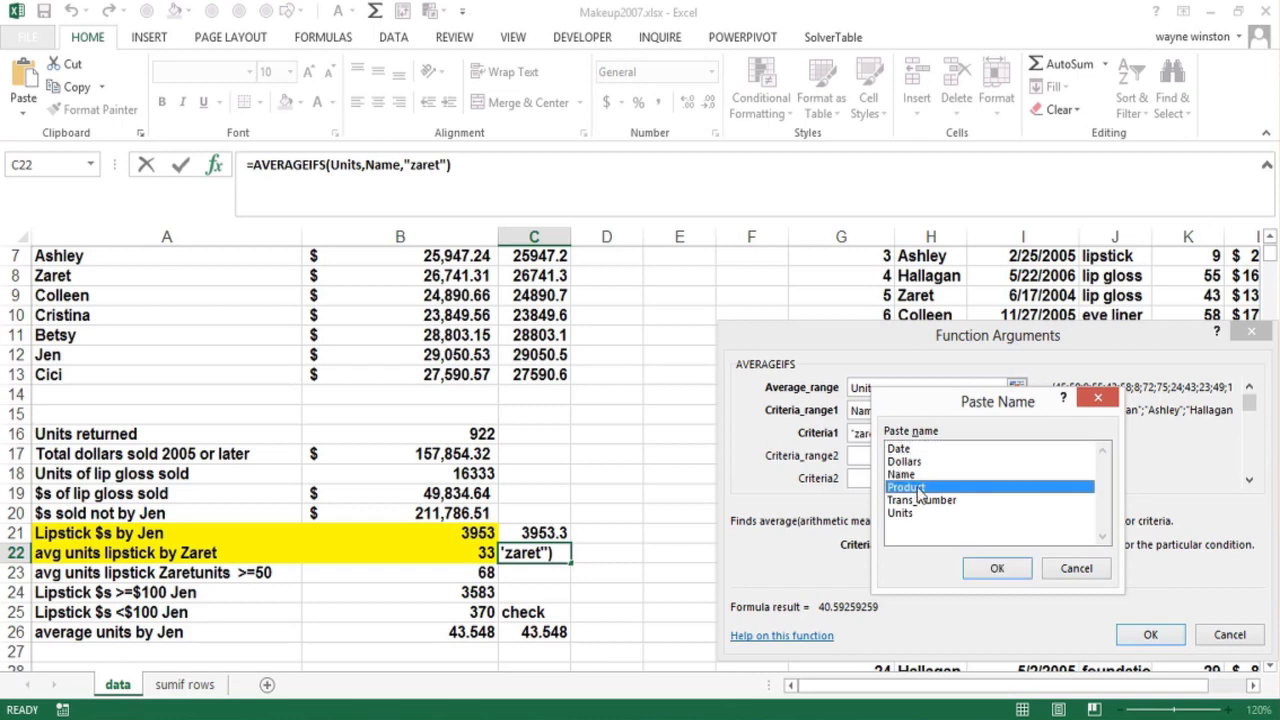
{"action": "left_click", "coordinate": [997, 568]}
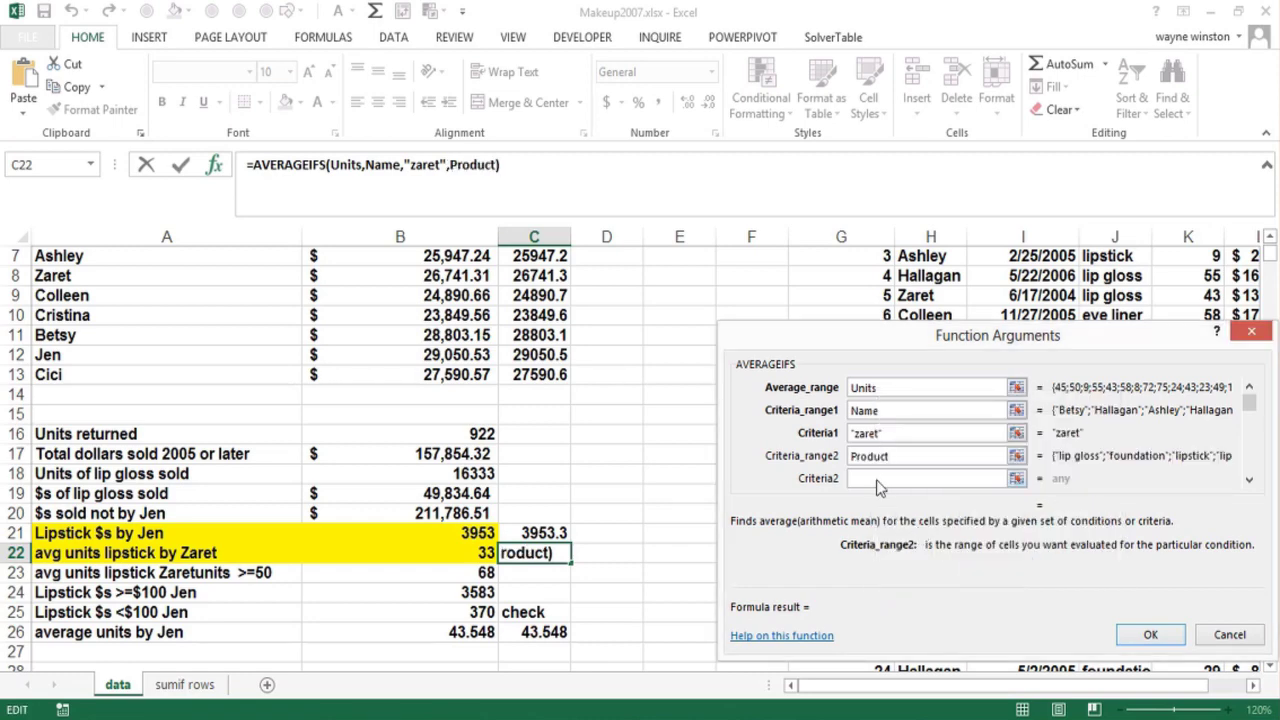
{"action": "left_click", "coordinate": [878, 483]}
{"action": "type", "text": "lipstick"}
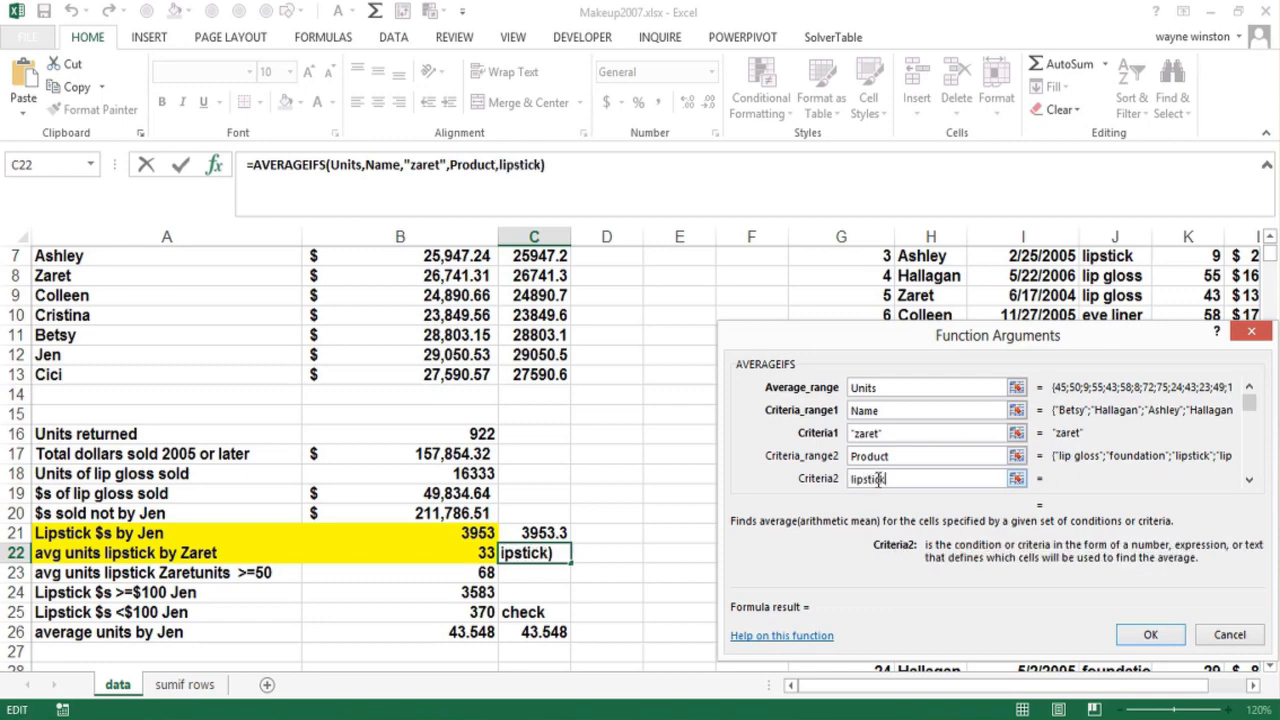
{"action": "left_click", "coordinate": [1147, 636]}
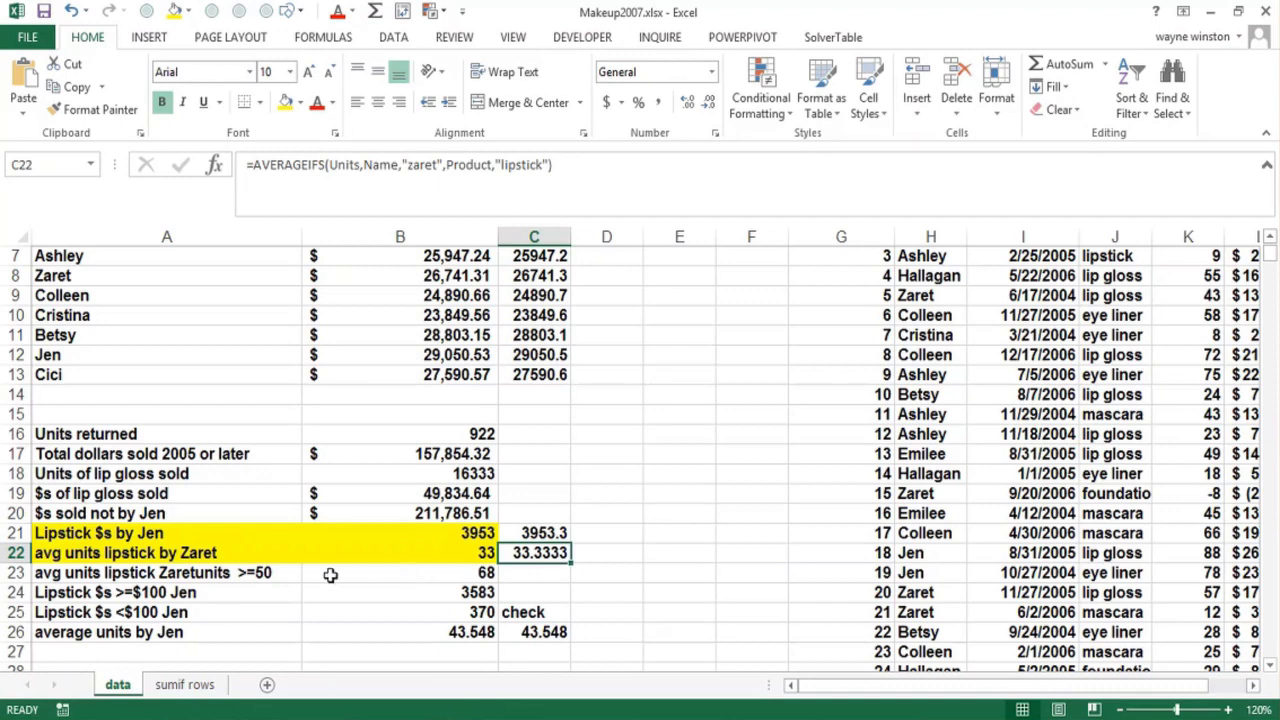
Review the three-condition AVERAGEIFS formula in B23 and the SUMIFS formula for lipstick dollars of at least $100 in B24
{"action": "left_click", "coordinate": [412, 572]}
{"action": "key", "text": "F2"}
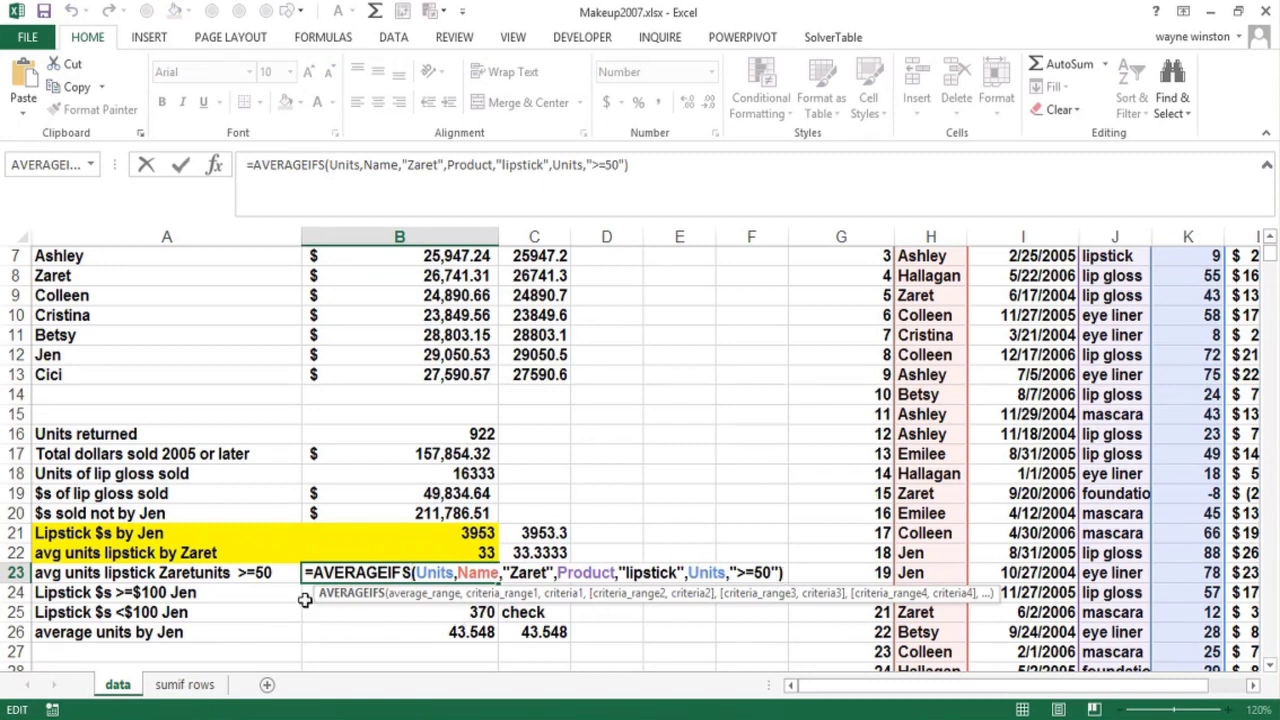
{"action": "key", "text": "Return"}
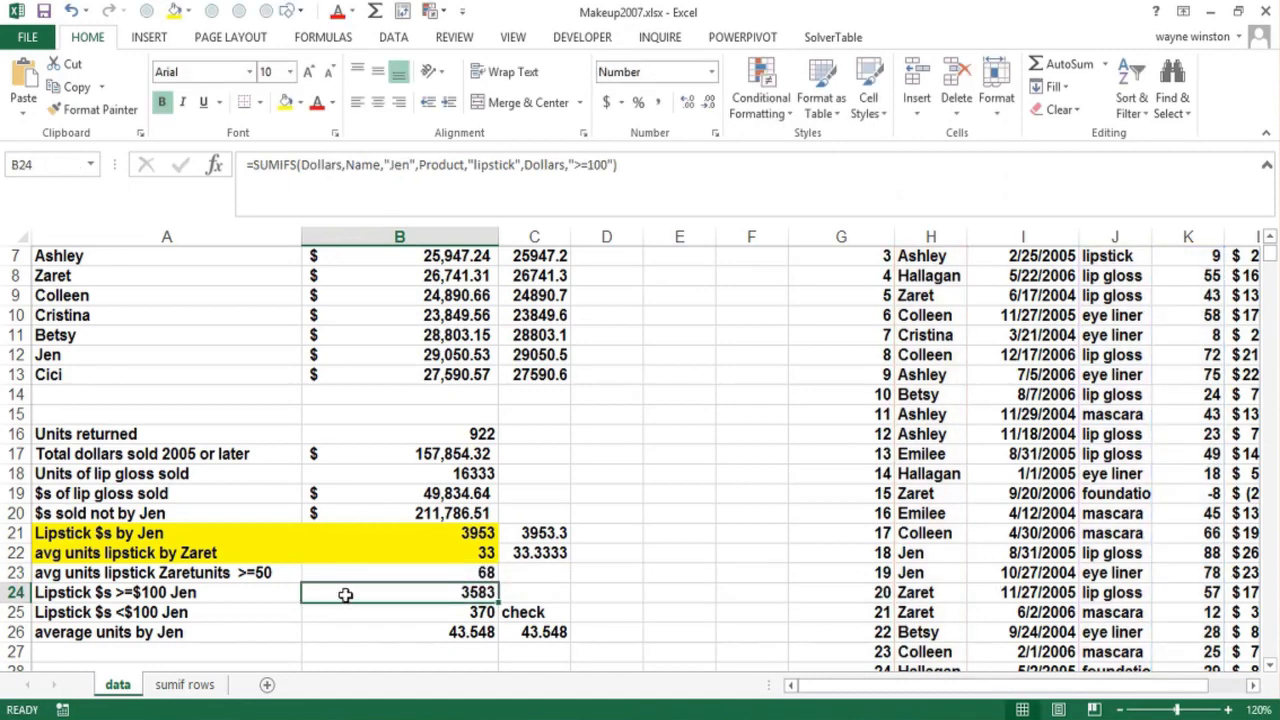
{"action": "double_click", "coordinate": [345, 593]}
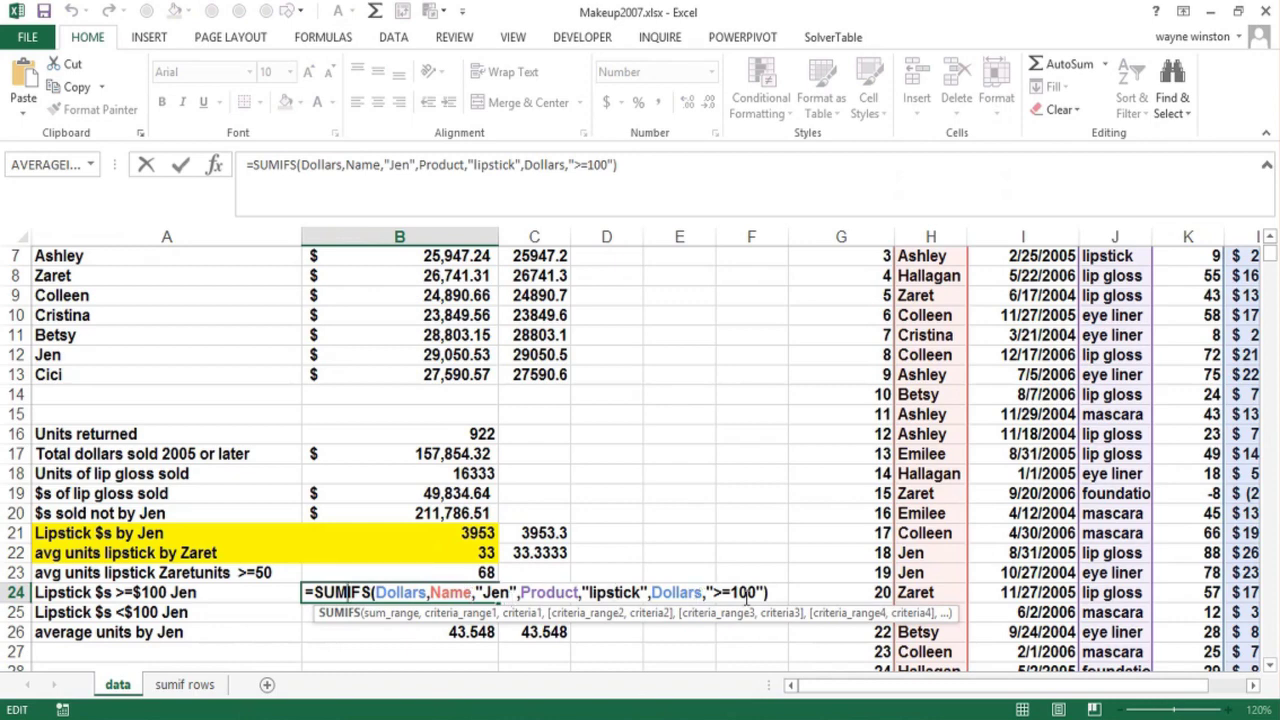
{"action": "key", "text": "Return"}
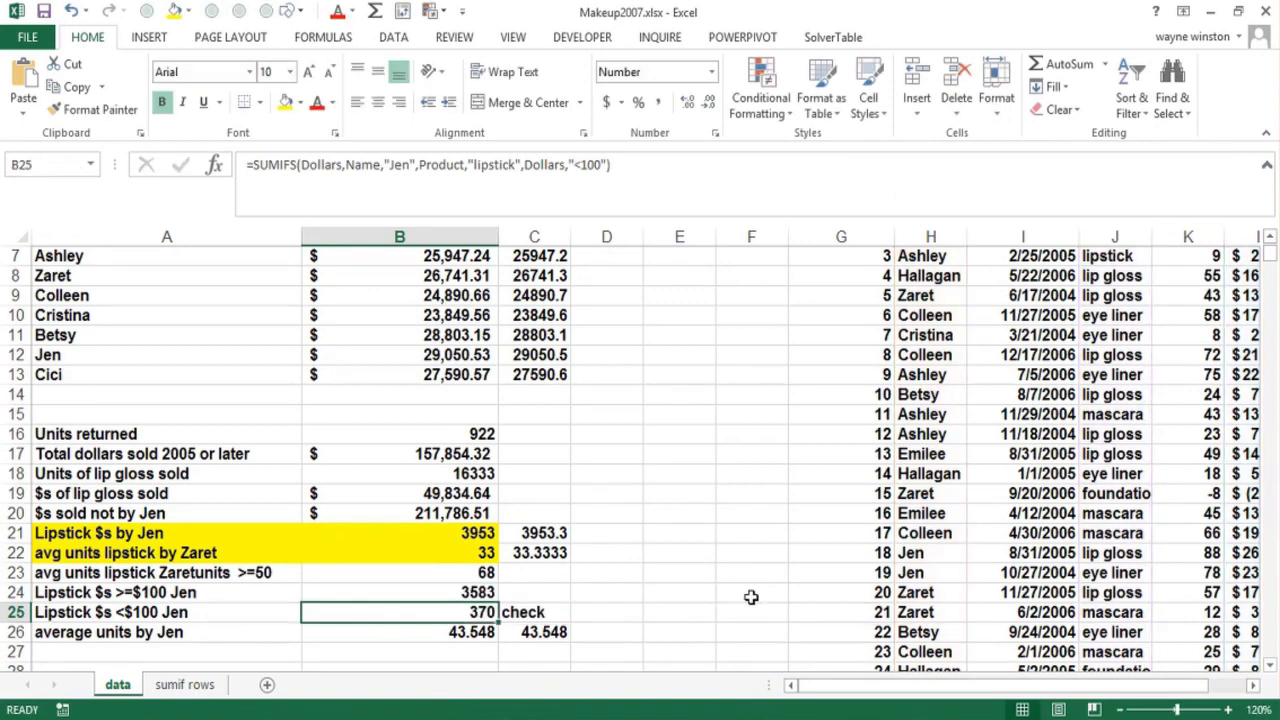
Review the SUMIFS formula in B25 that totals lipstick dollars from sales under $100
{"action": "double_click", "coordinate": [334, 612]}
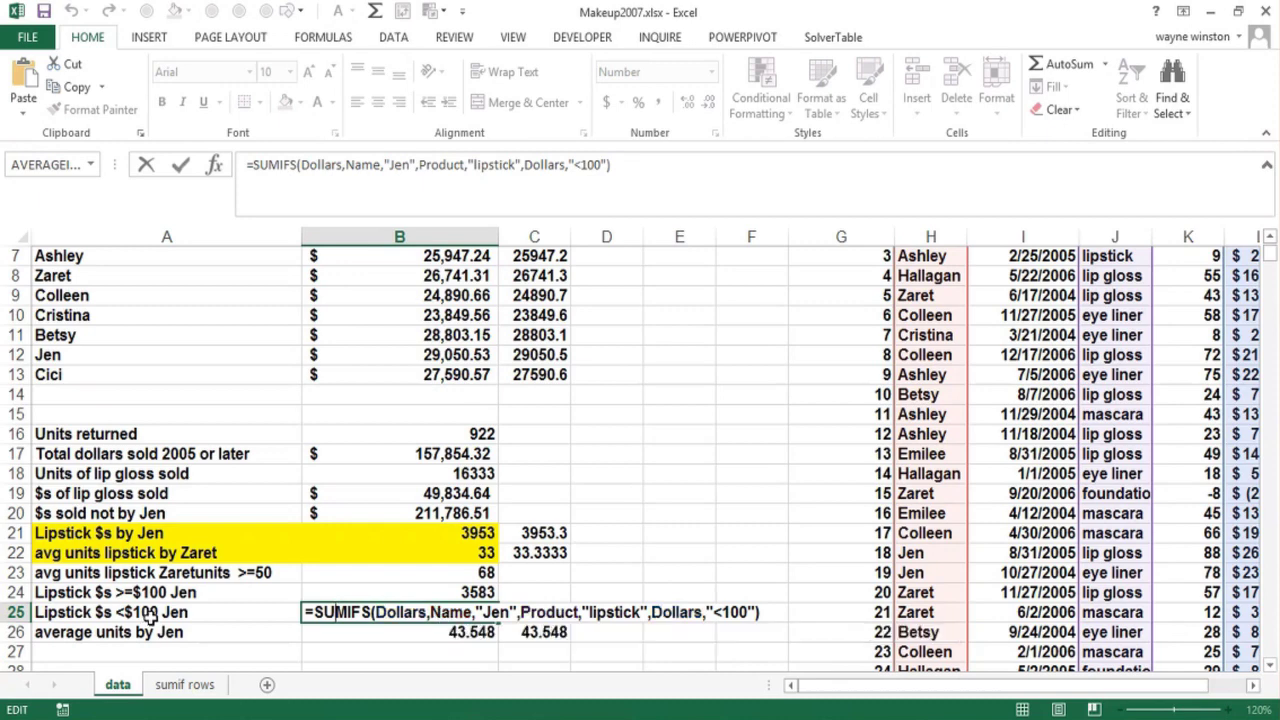
{"action": "key", "text": "Return"}
{"action": "key", "text": "Down"}
{"action": "key", "text": "Up"}
{"action": "key", "text": "Up"}
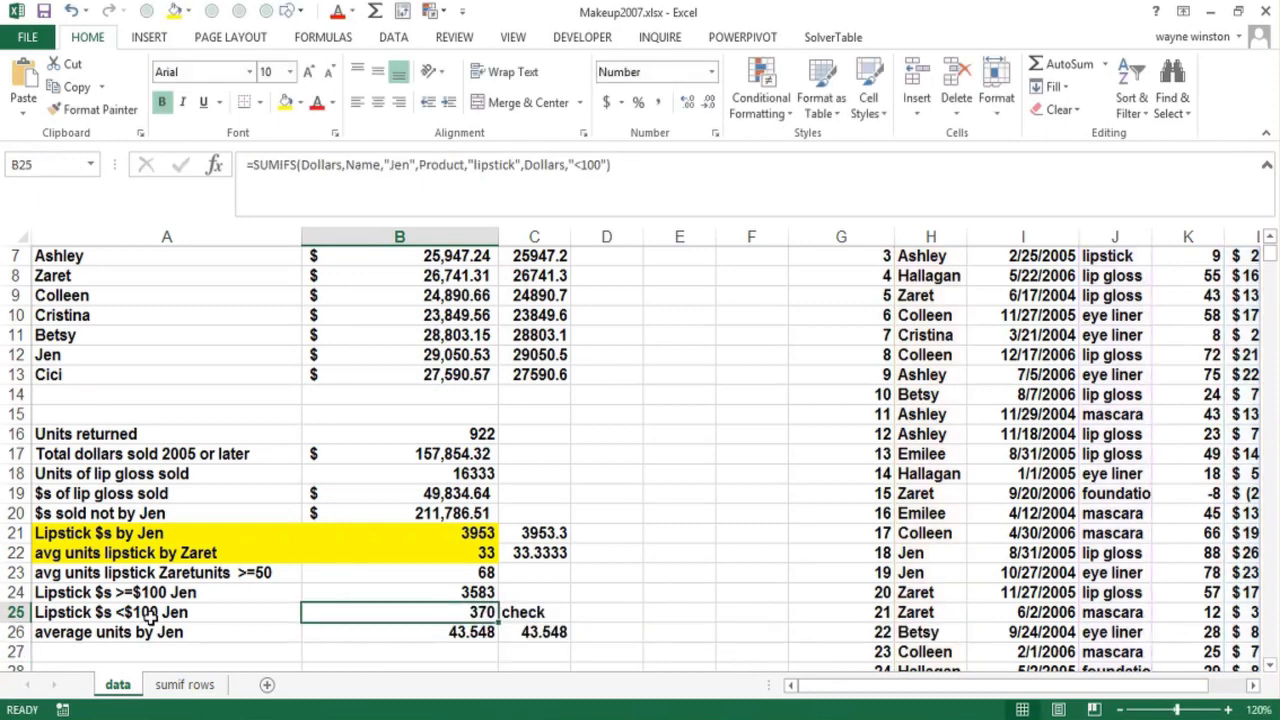
{"action": "key", "text": "F2"}
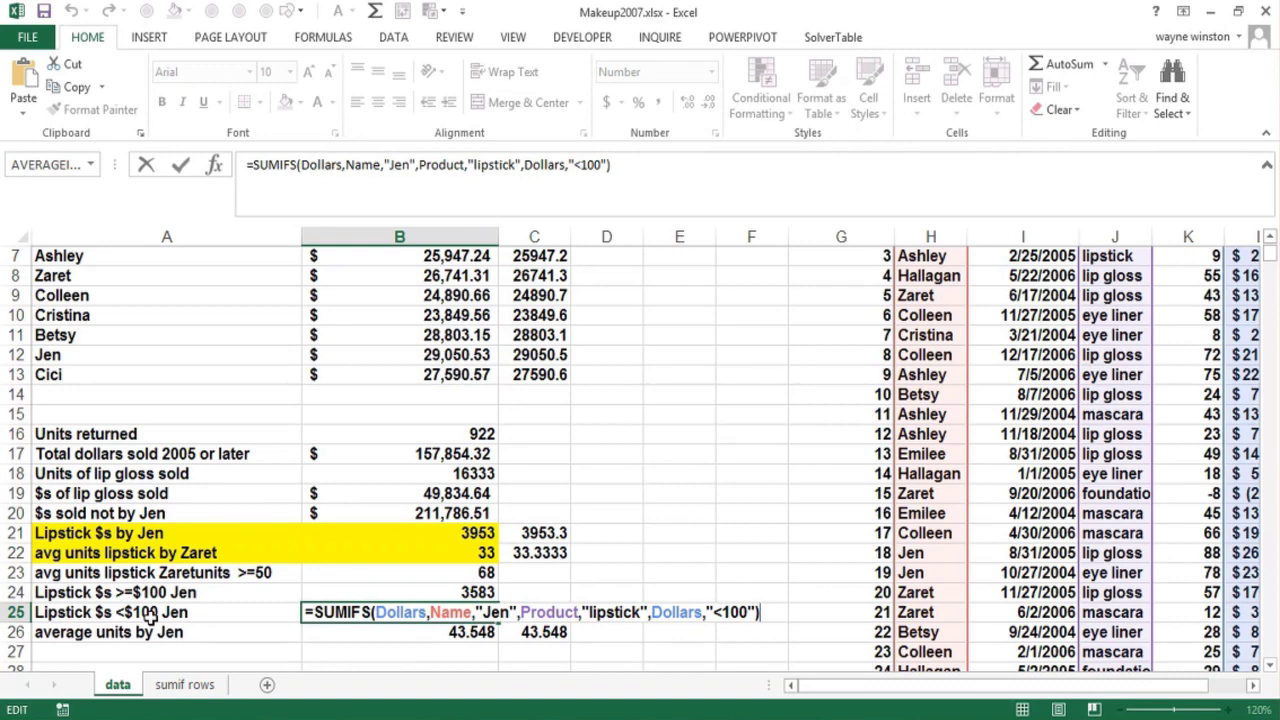
{"action": "key", "text": "Return"}
Review the AVERAGEIF formula in B26 and its function arguments, and close them without changes
{"action": "key", "text": "F2"}
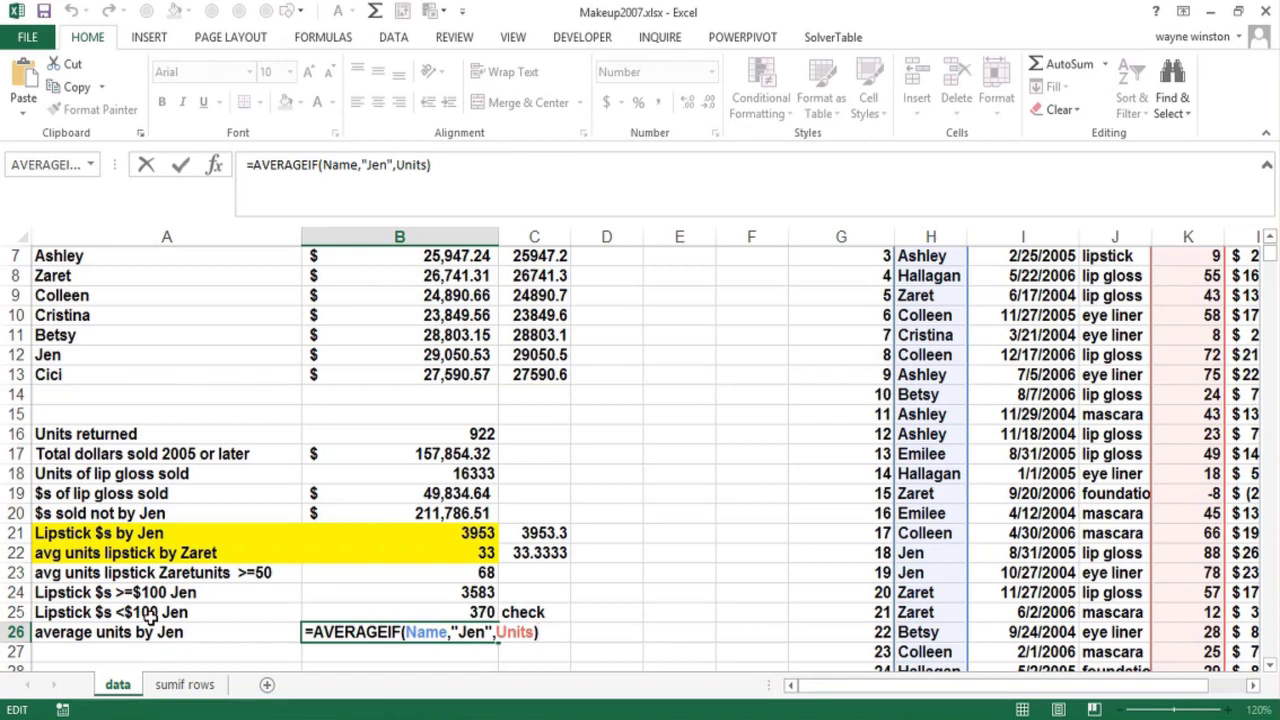
{"action": "left_click", "coordinate": [218, 166]}
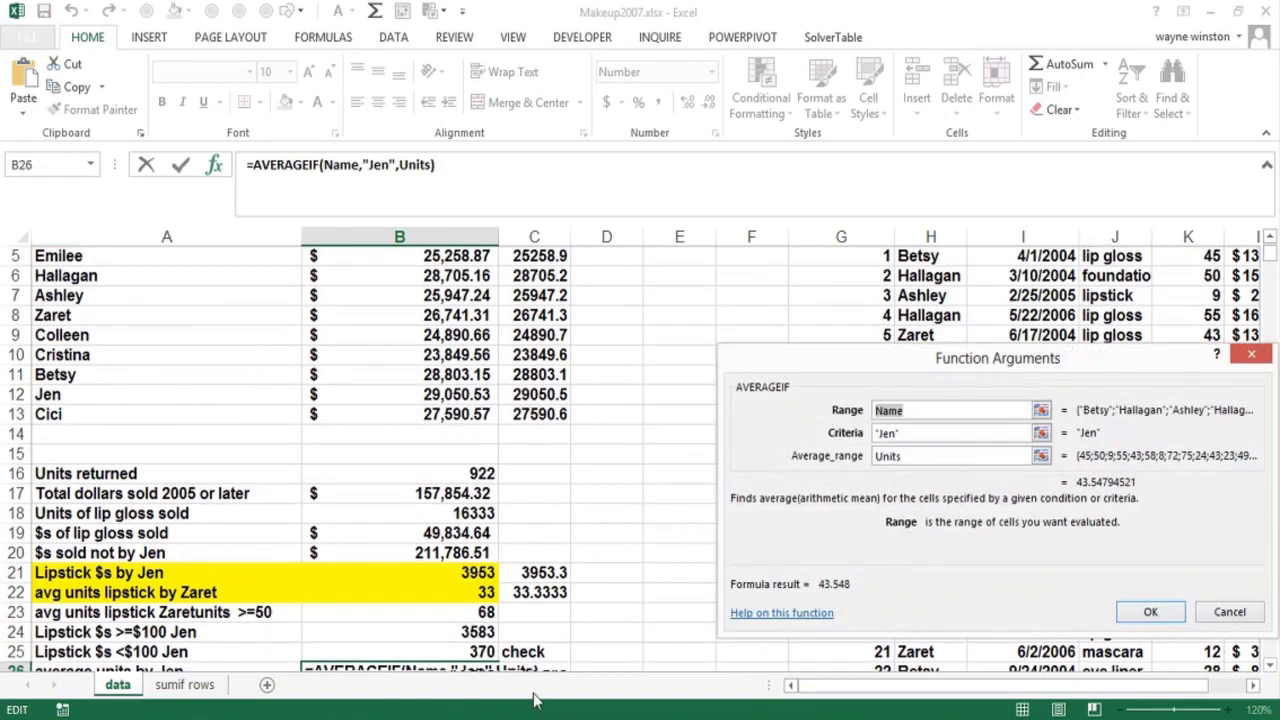
{"action": "left_click", "coordinate": [1251, 354]}
{"action": "left_click", "coordinate": [602, 637]}
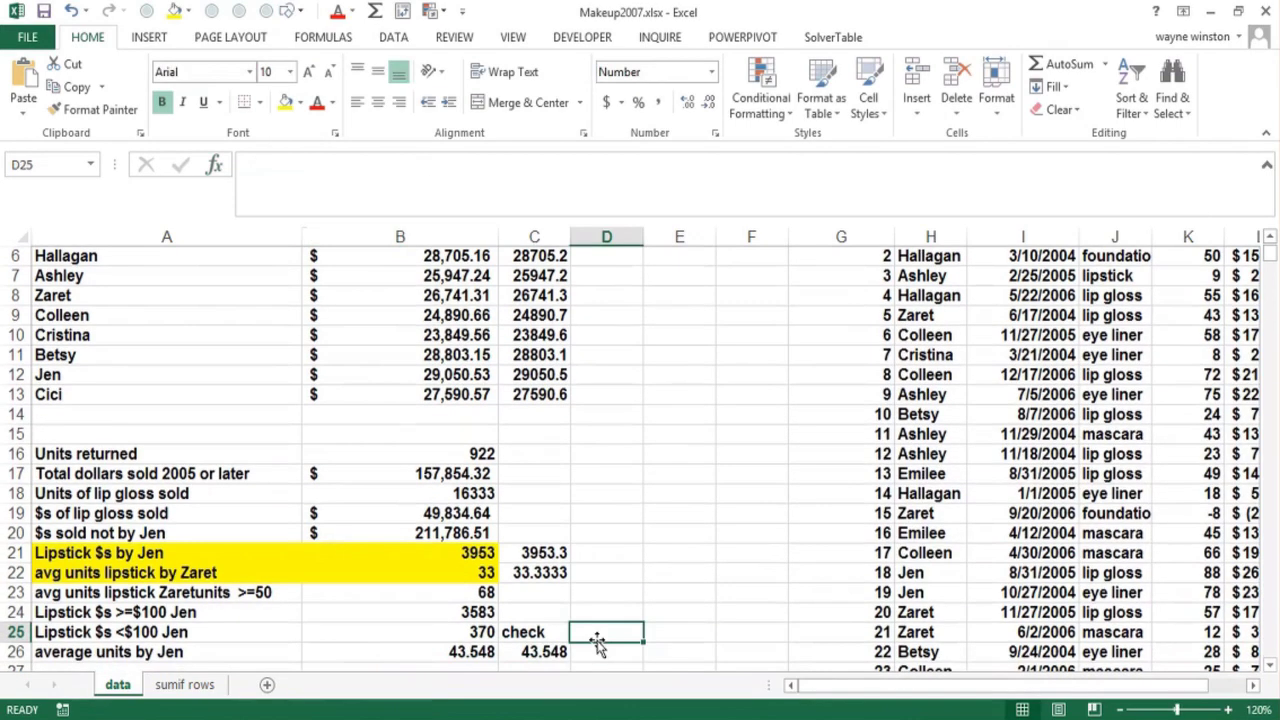
{"action": "key", "text": "Down"}
{"action": "key", "text": "Down"}
{"action": "key", "text": "Down"}
{"action": "key", "text": "Up"}
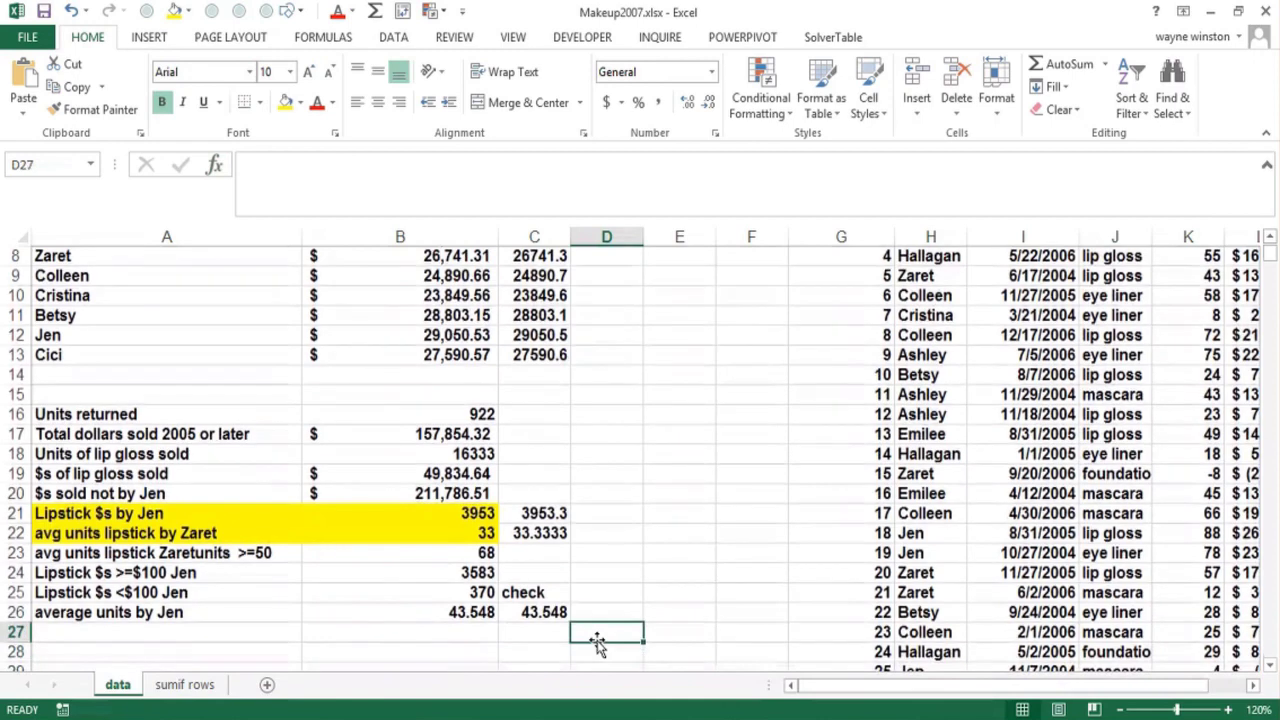
{"action": "key", "text": "Up"}
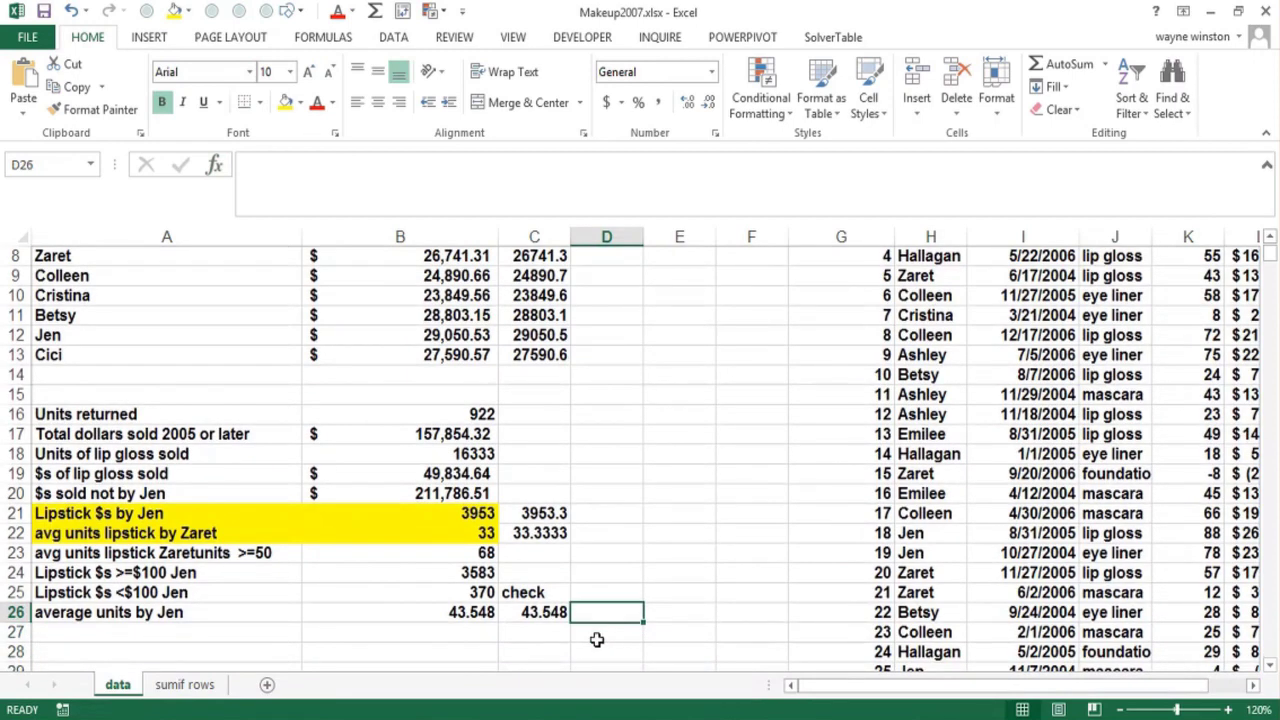